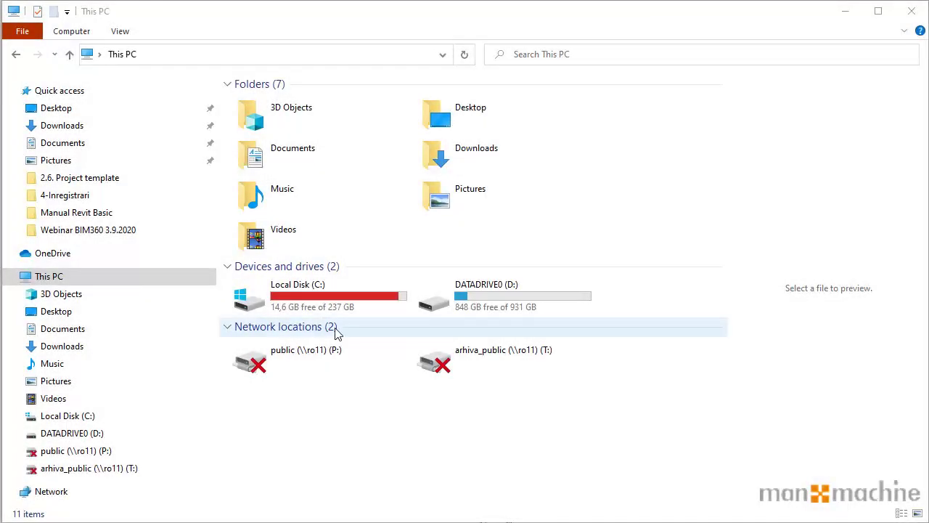
- Open the C: drive in File Explorer and turn on Hidden items
double_click(259, 311)
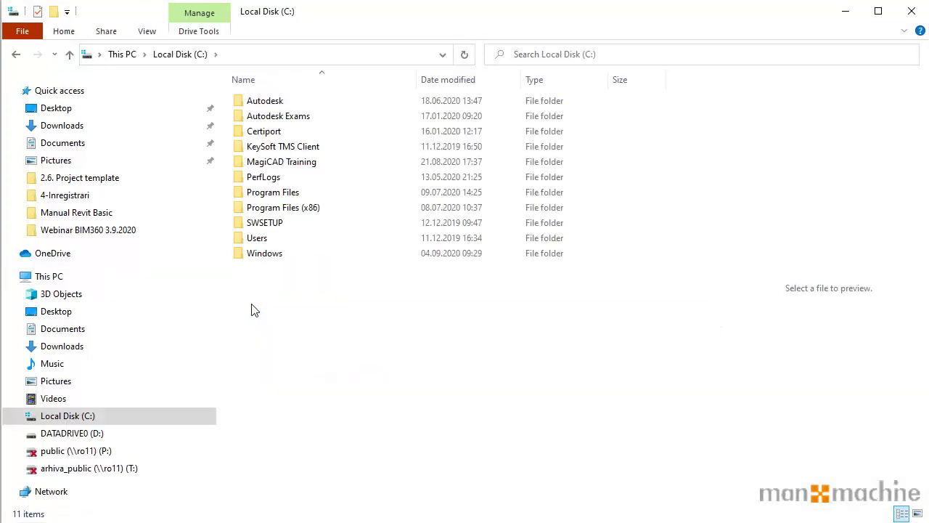
mouse_move(108, 290)
click(145, 31)
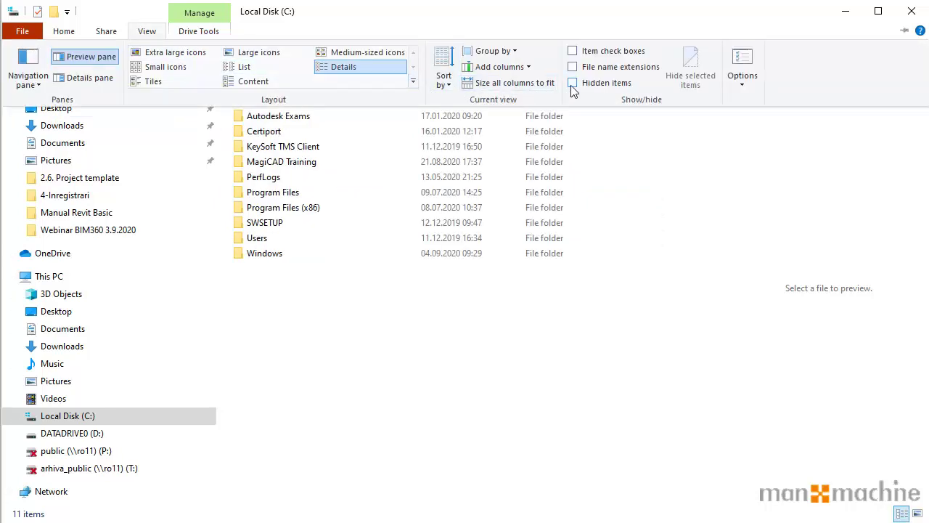
click(573, 84)
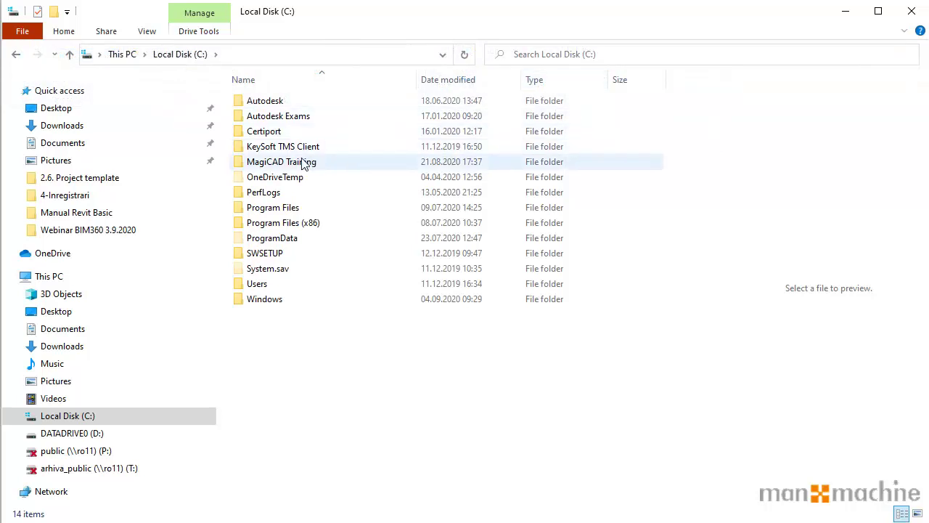
- Go into ProgramData > Autodesk > RVT 2021
click(263, 243)
double_click(263, 243)
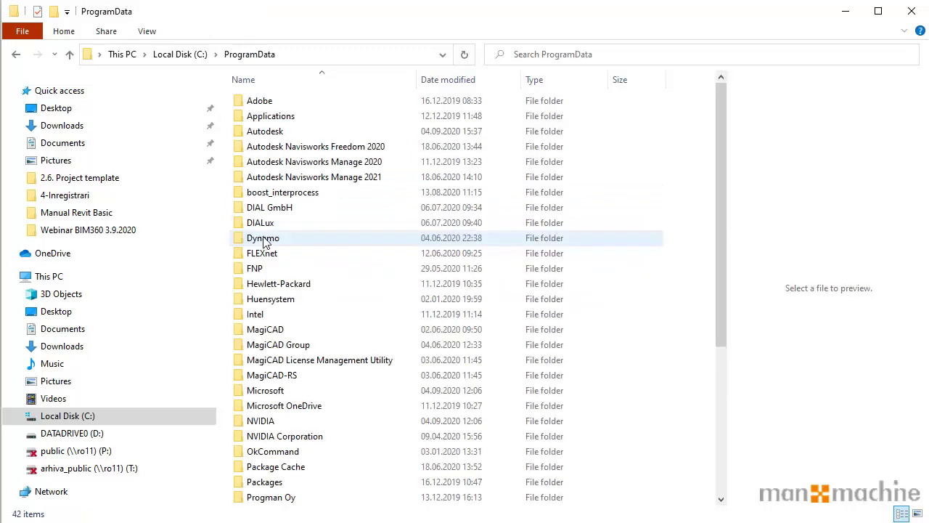
click(285, 138)
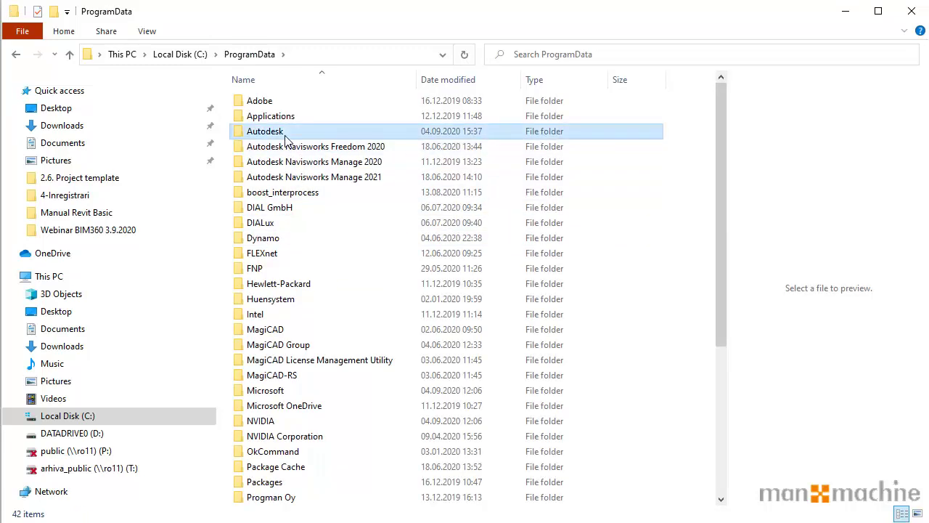
double_click(285, 138)
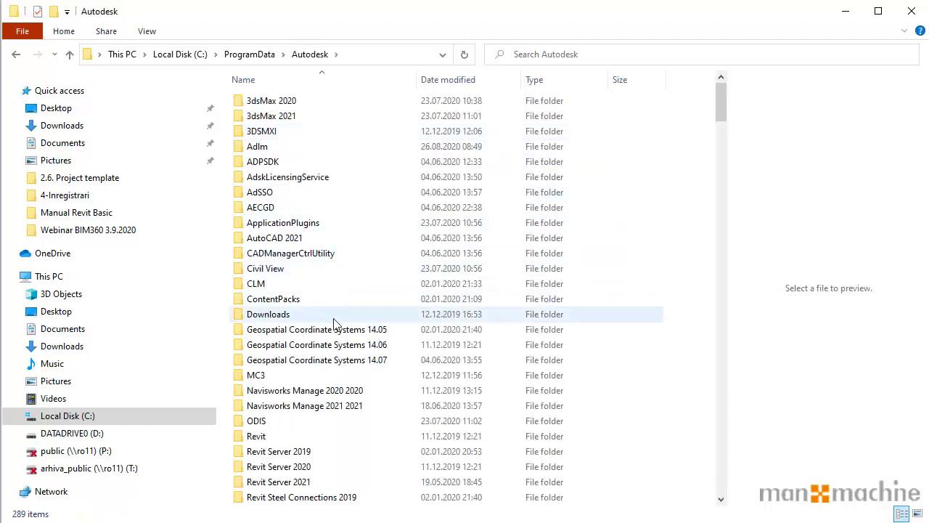
scroll(296, 412, down, 1)
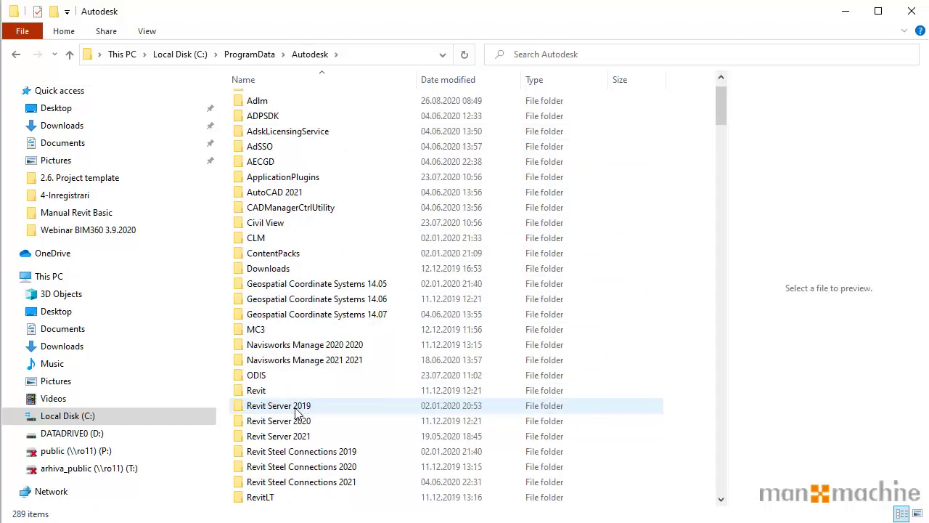
scroll(296, 412, down, 2)
scroll(296, 411, down, 2)
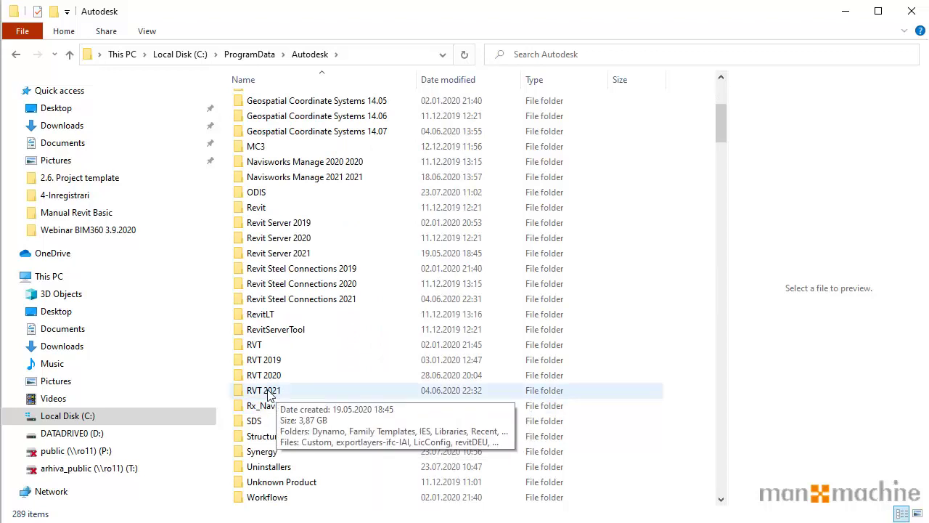
click(269, 393)
double_click(269, 393)
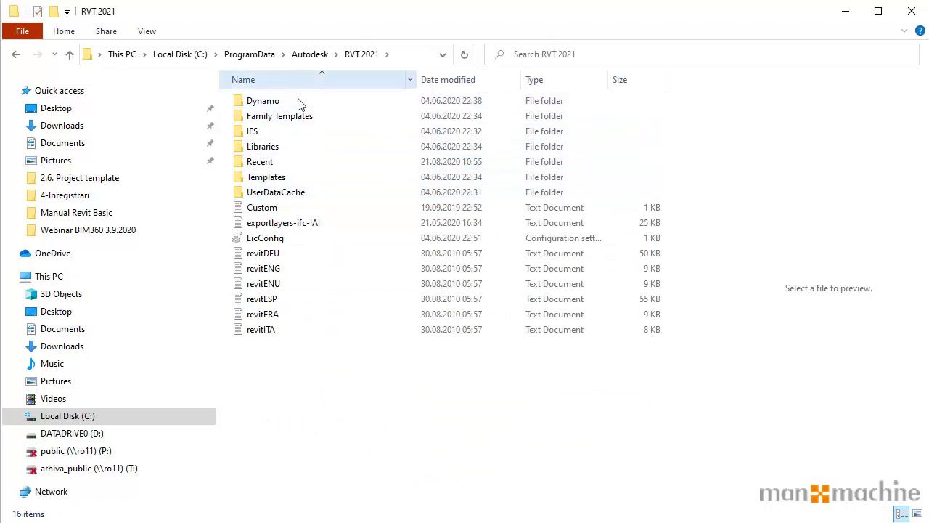
- Open Templates > English and select the Electrical-Default_Metric template
click(285, 183)
double_click(285, 183)
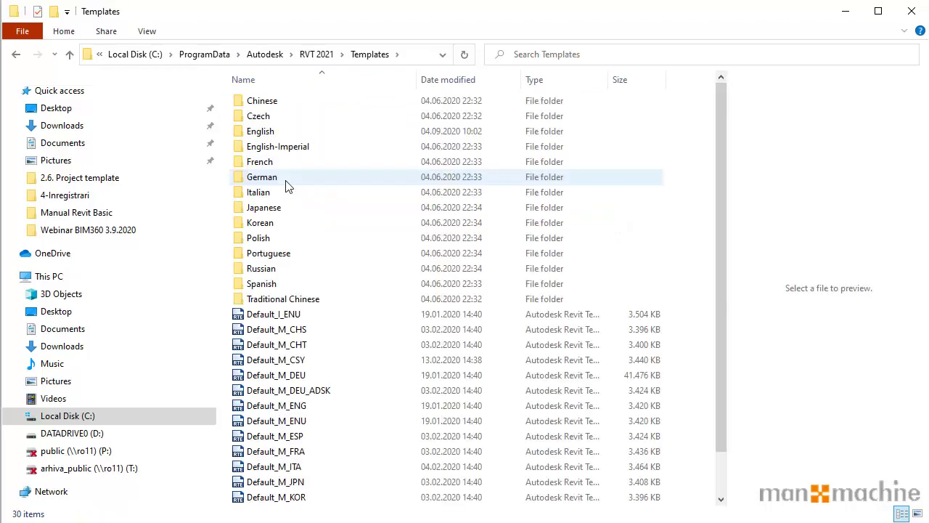
scroll(330, 186, down, 1)
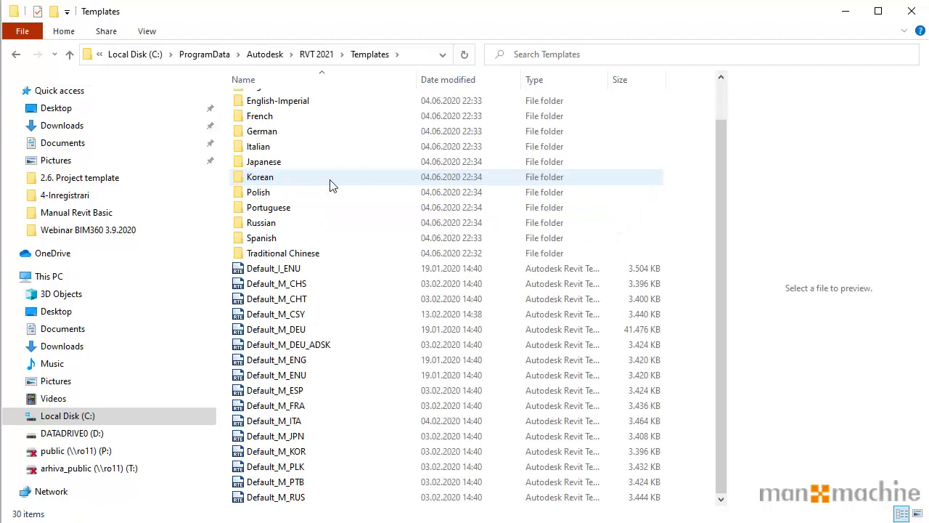
scroll(331, 186, up, 1)
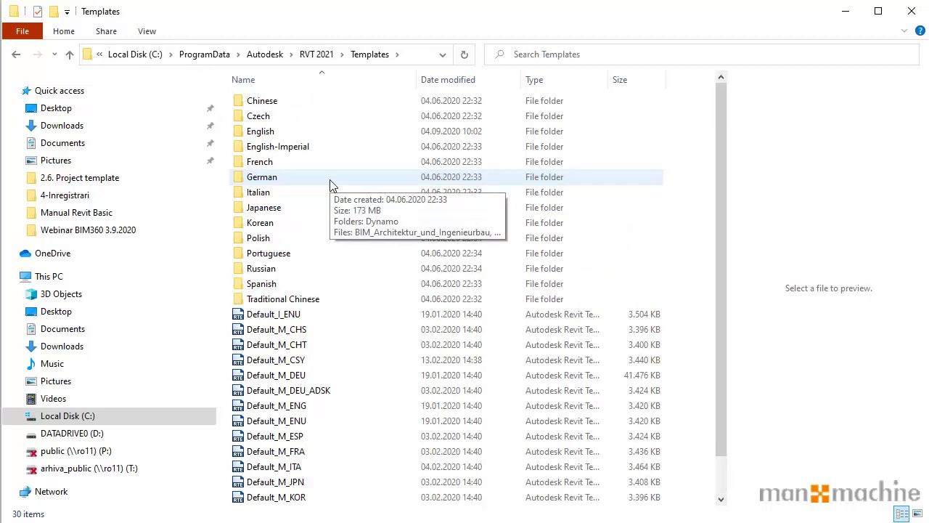
double_click(270, 138)
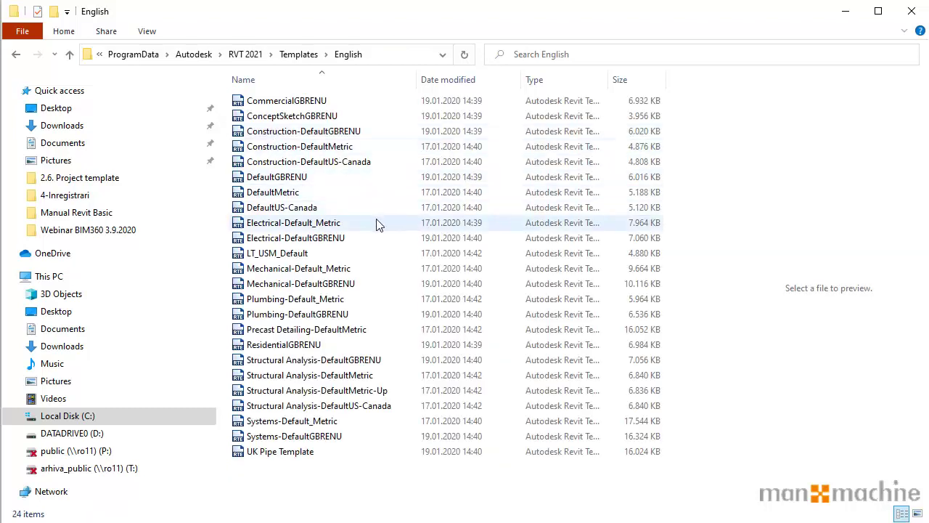
click(316, 228)
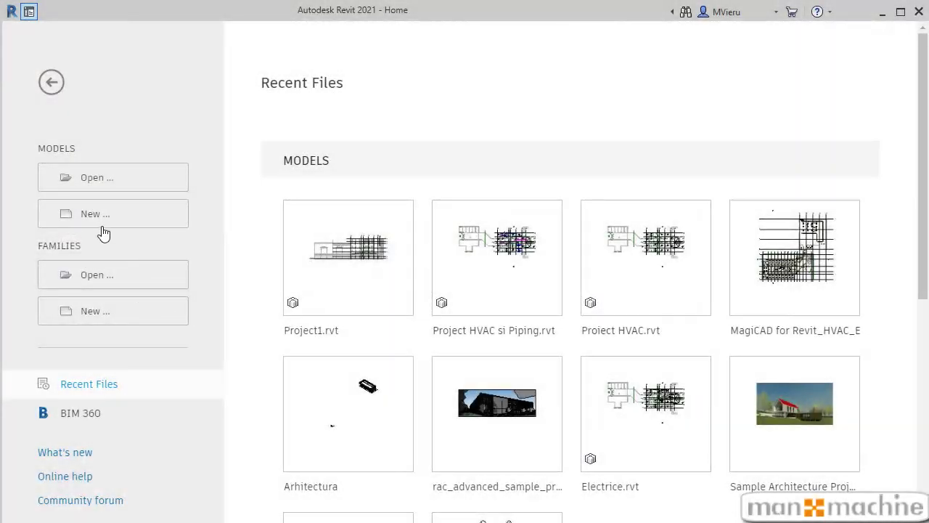
- Start a new project with Electrical-Default_Metric.rte from the English templates folder as the template file
click(106, 225)
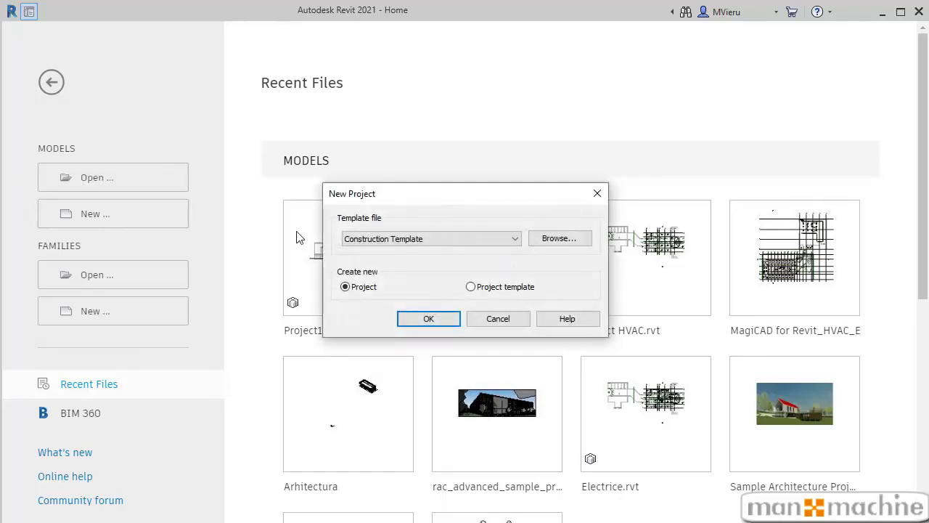
click(518, 238)
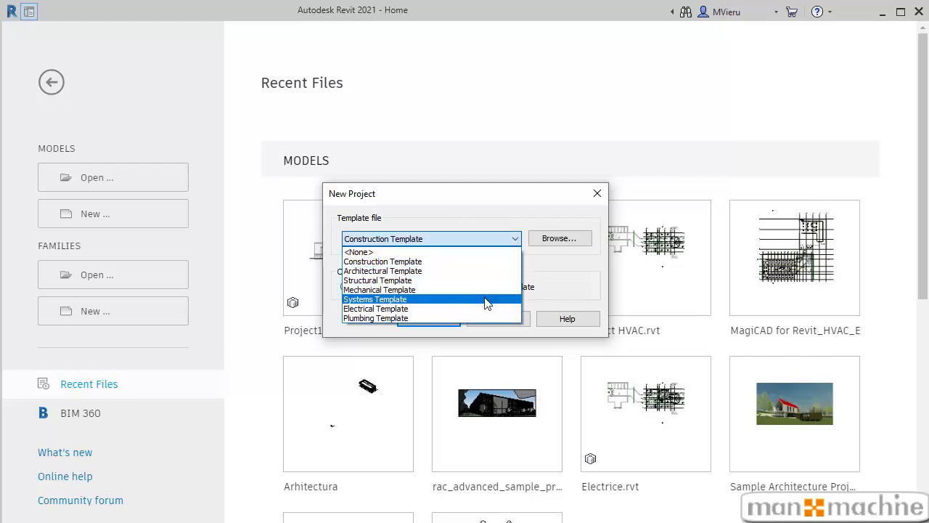
click(496, 221)
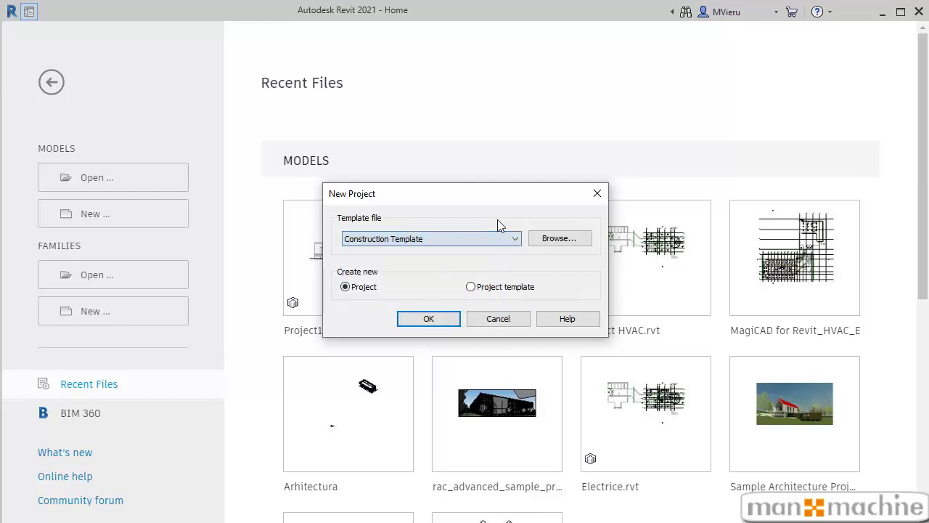
click(541, 242)
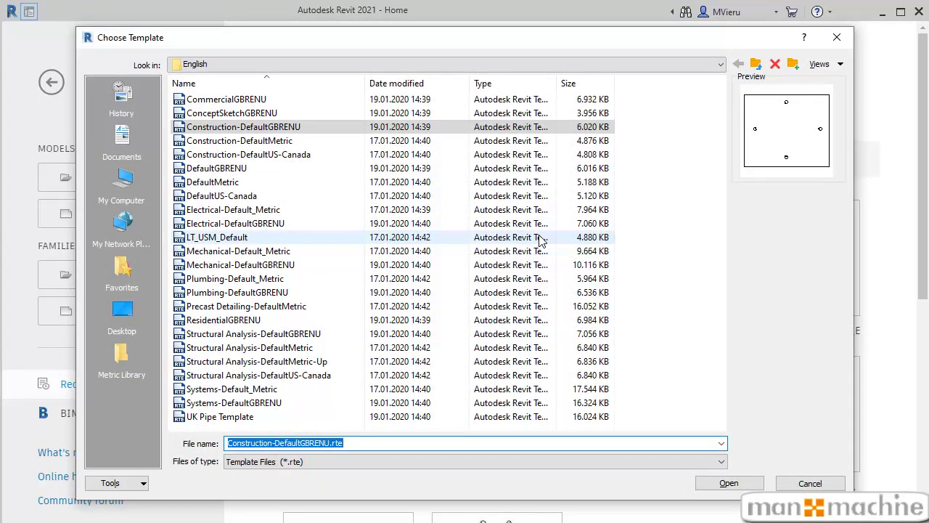
click(660, 65)
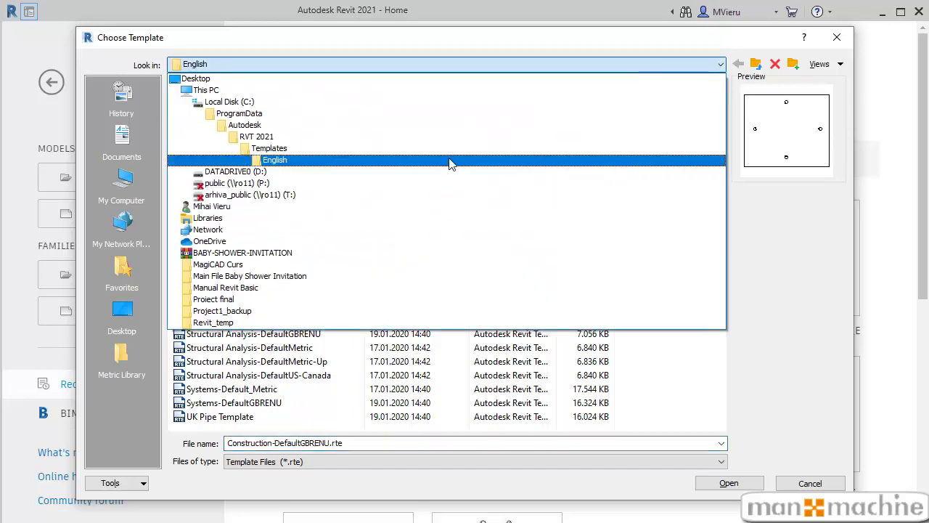
click(274, 161)
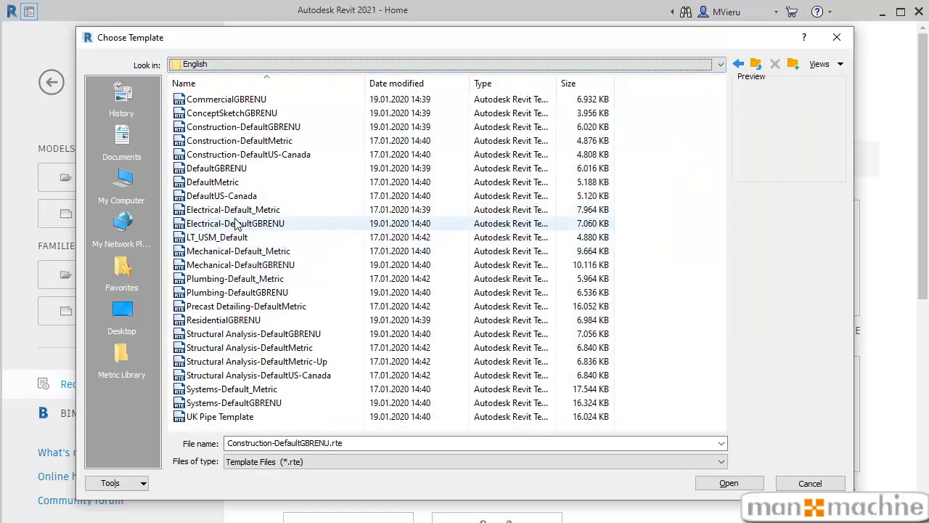
click(236, 209)
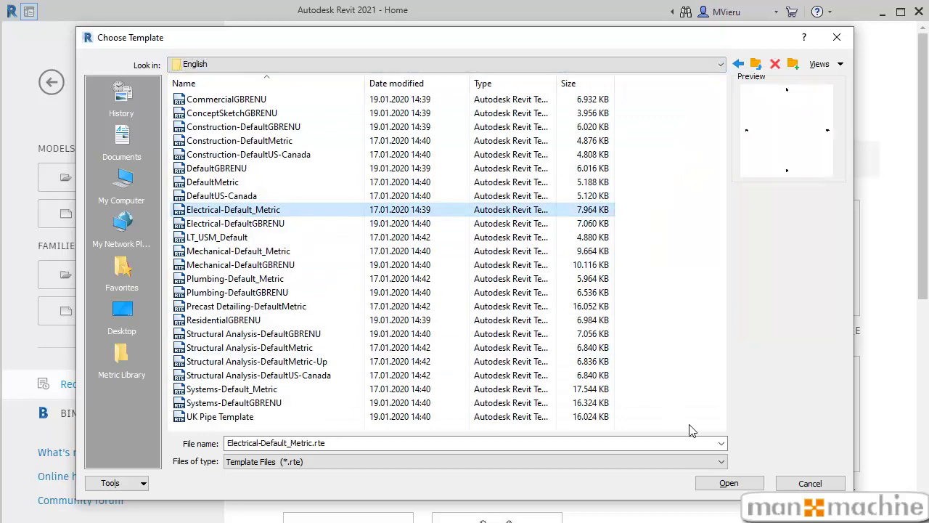
click(740, 480)
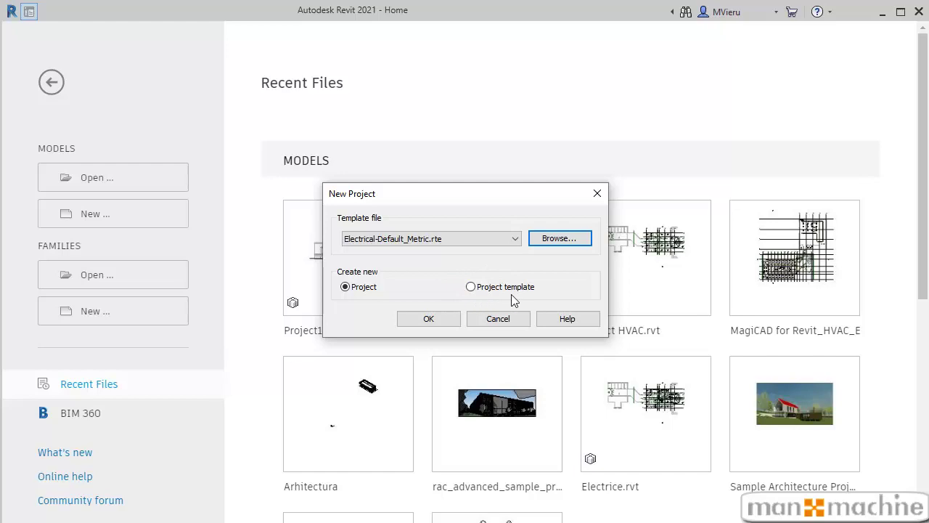
- Create a project template from Electrical-Default_Metric, opening Template3 on 1 - Lighting
click(472, 286)
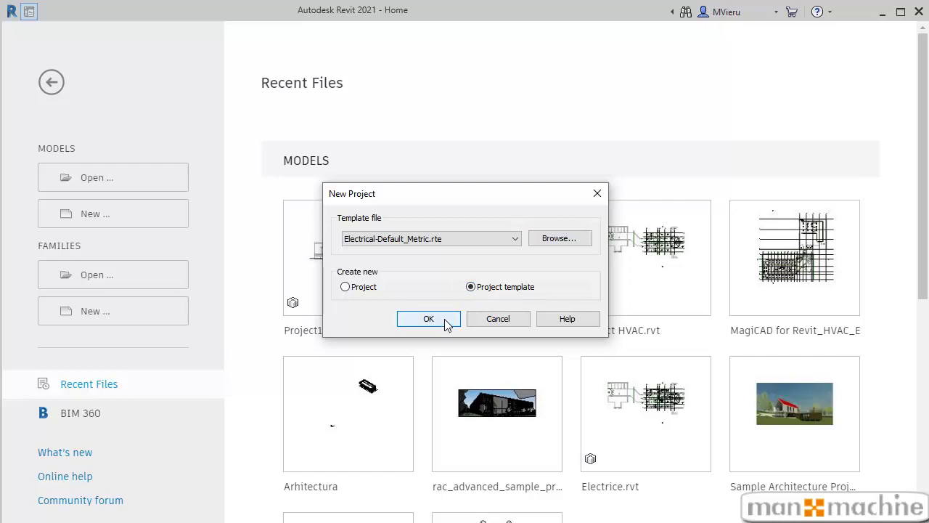
click(430, 319)
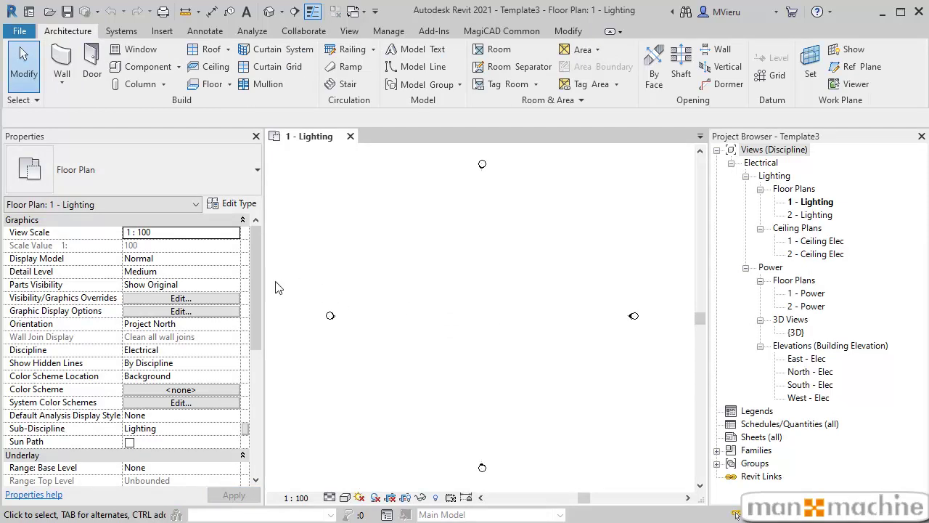
scroll(494, 269, down, 1)
- Create Template4, a metric project template with the template file set to <None>
click(20, 31)
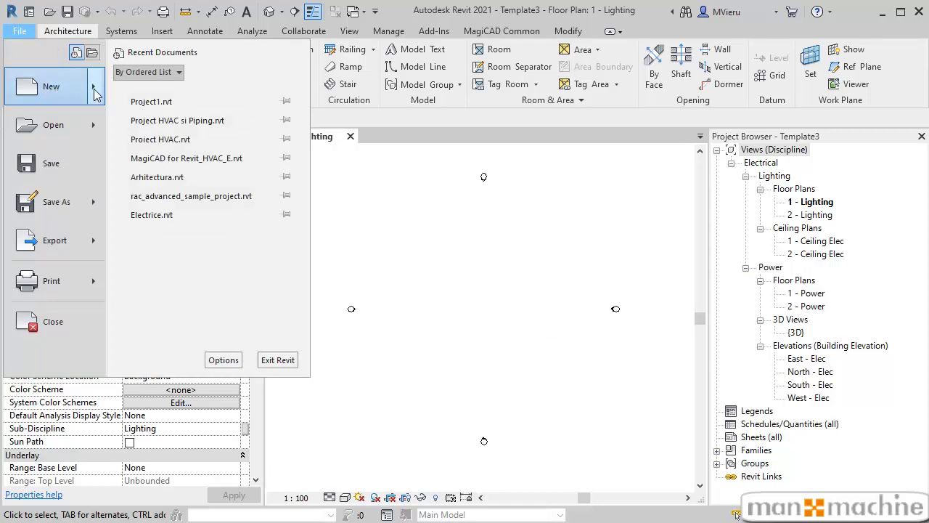
mouse_move(51, 86)
click(175, 91)
click(492, 239)
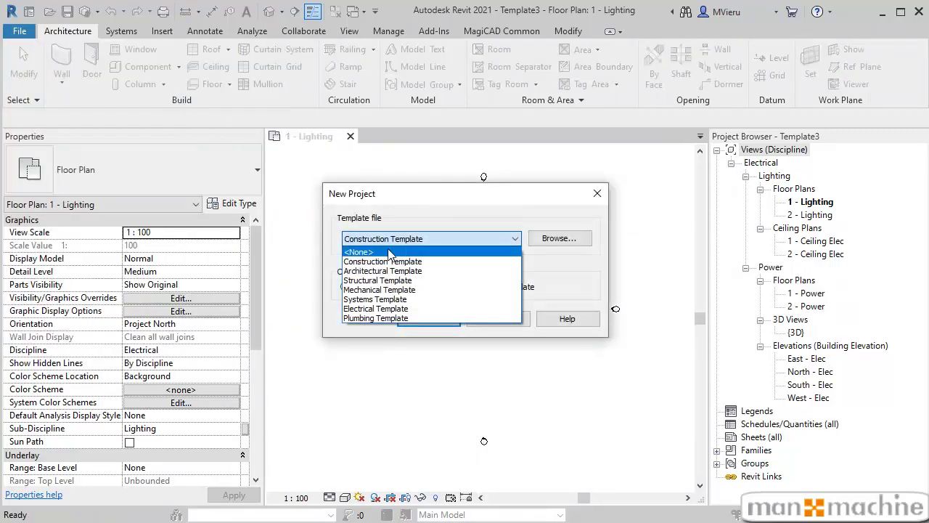
click(443, 320)
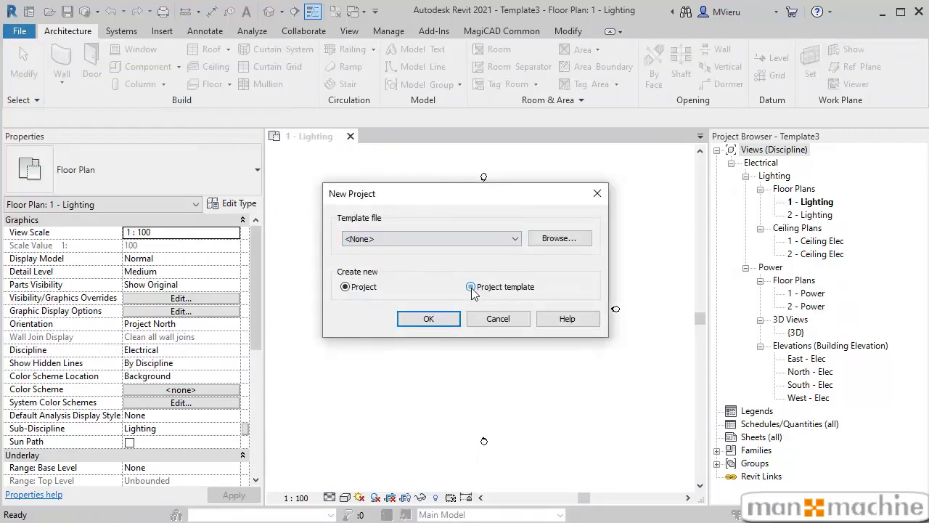
click(471, 287)
click(428, 319)
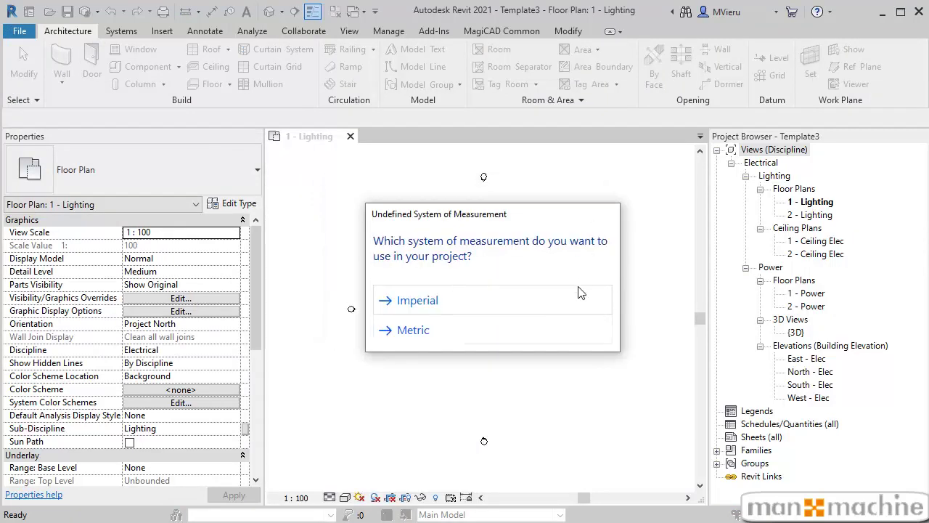
click(442, 340)
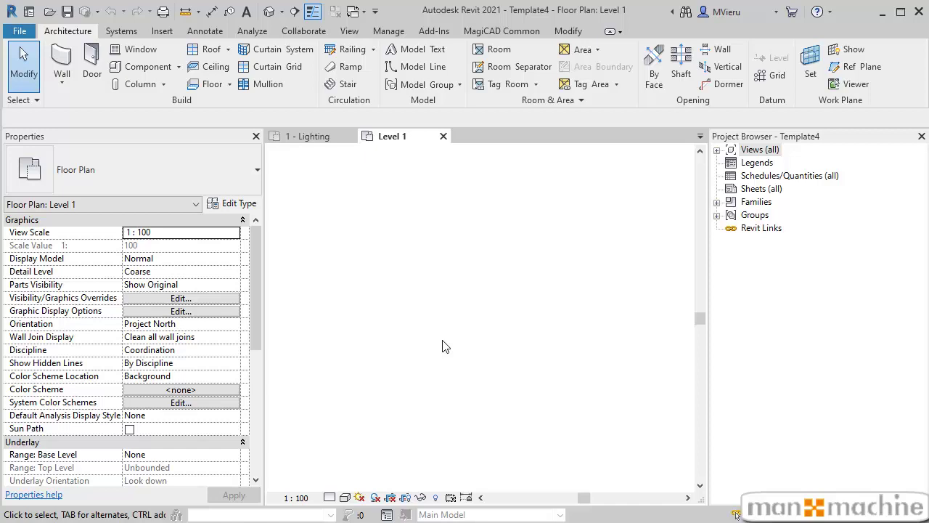
click(320, 138)
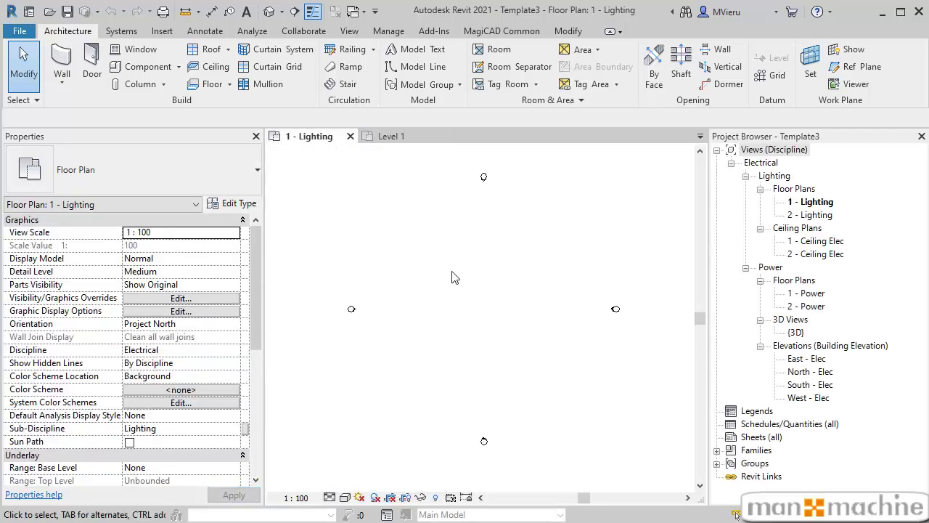
- Open the North - Elec elevation, then close it and move to Template4's Level 1 plan
click(484, 178)
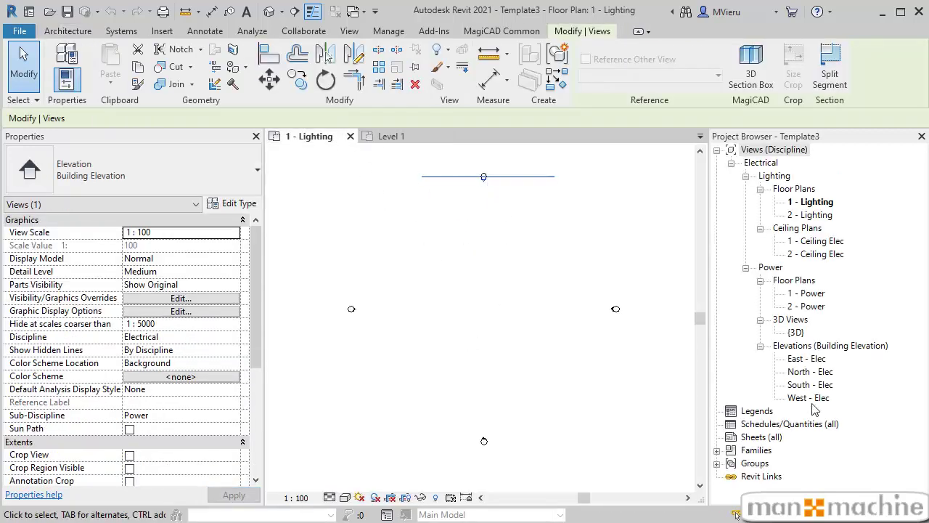
double_click(811, 372)
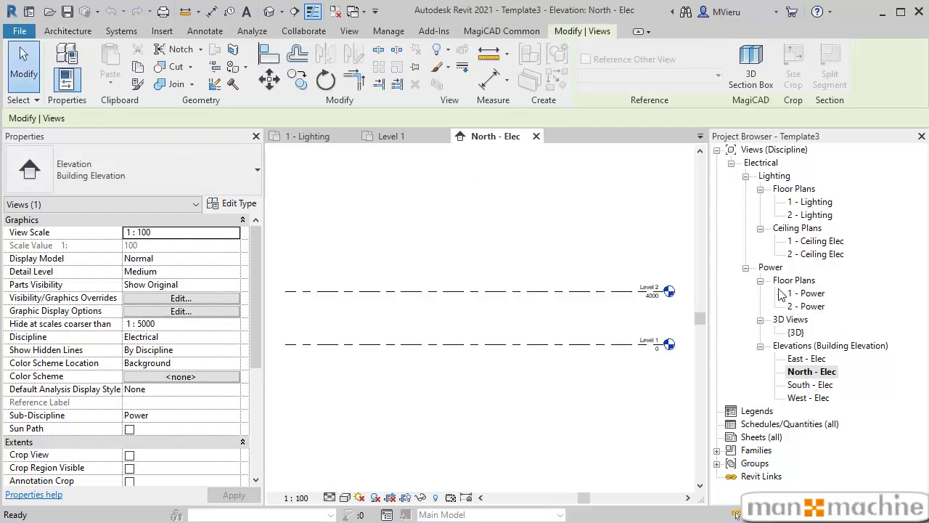
double_click(793, 205)
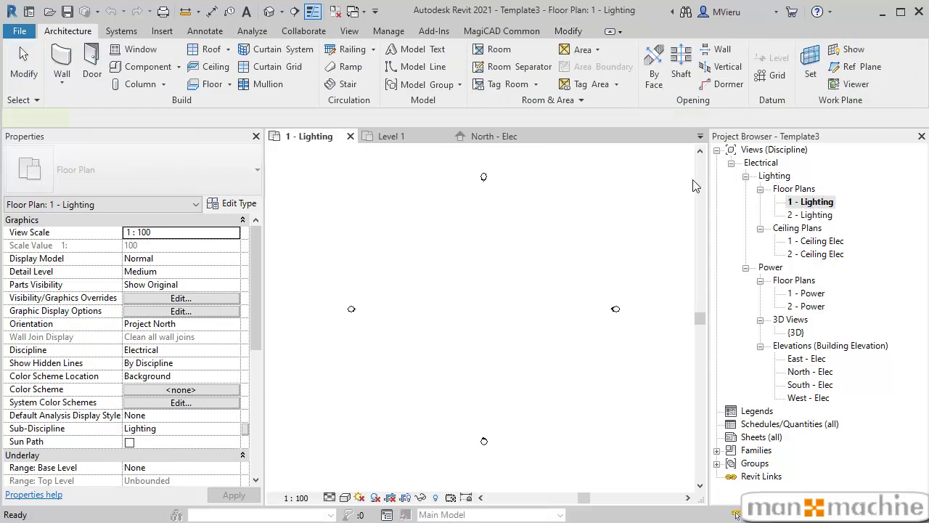
click(406, 135)
click(536, 136)
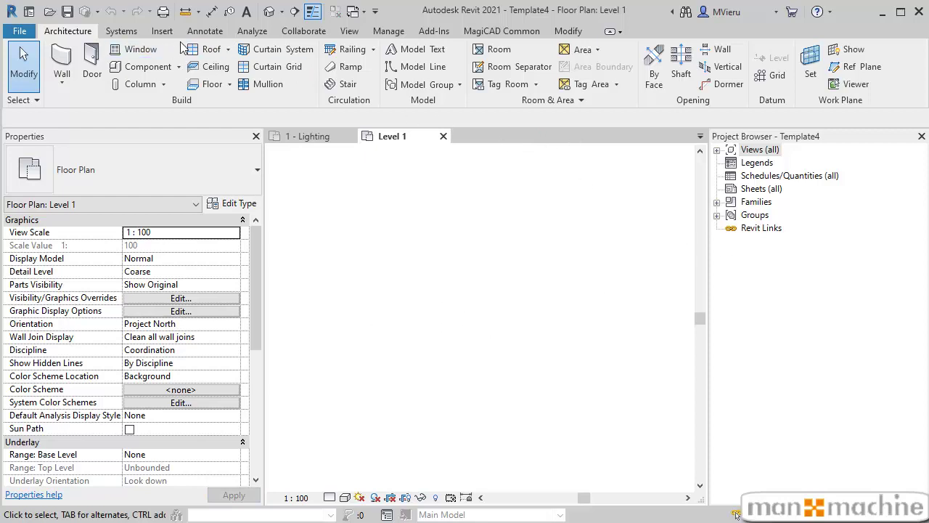
- Place an elevation marker right of Level 1's centre, then open 1 - Lighting's visibility overrides (VG)
click(353, 35)
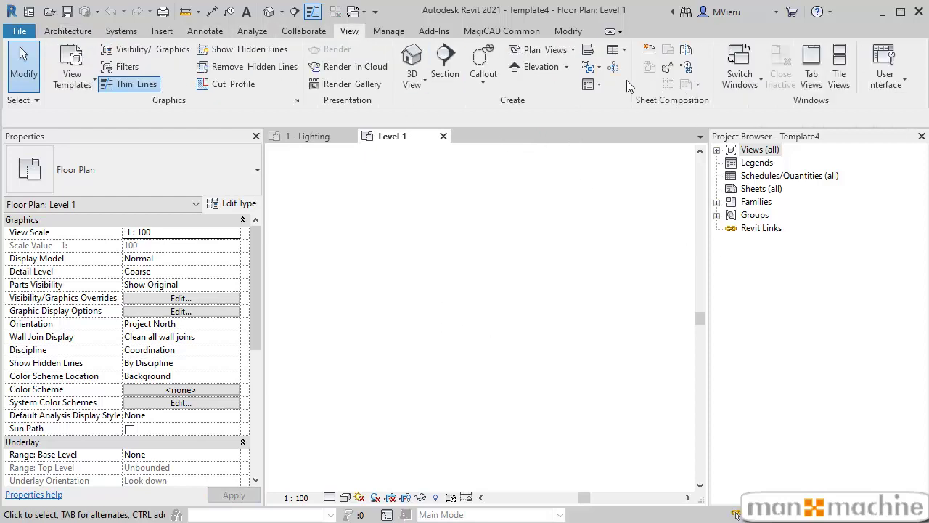
click(537, 67)
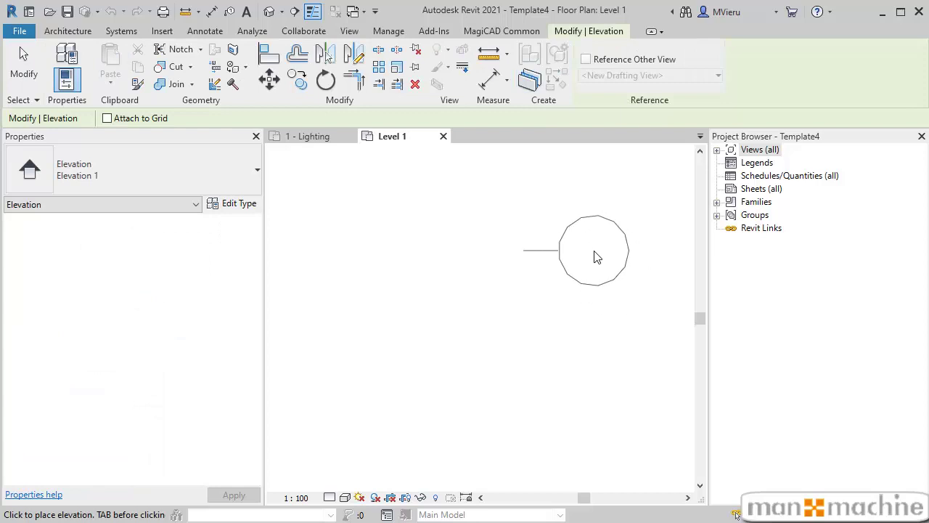
click(633, 283)
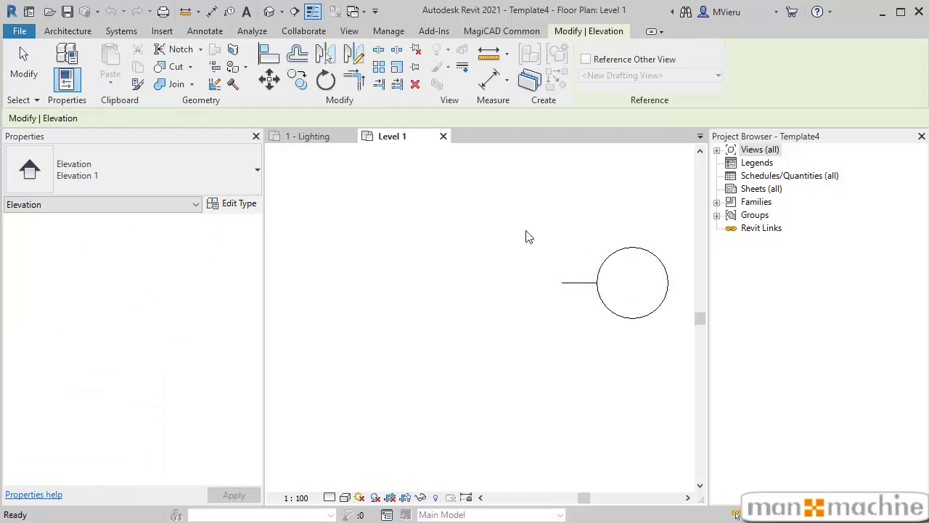
key(Escape)
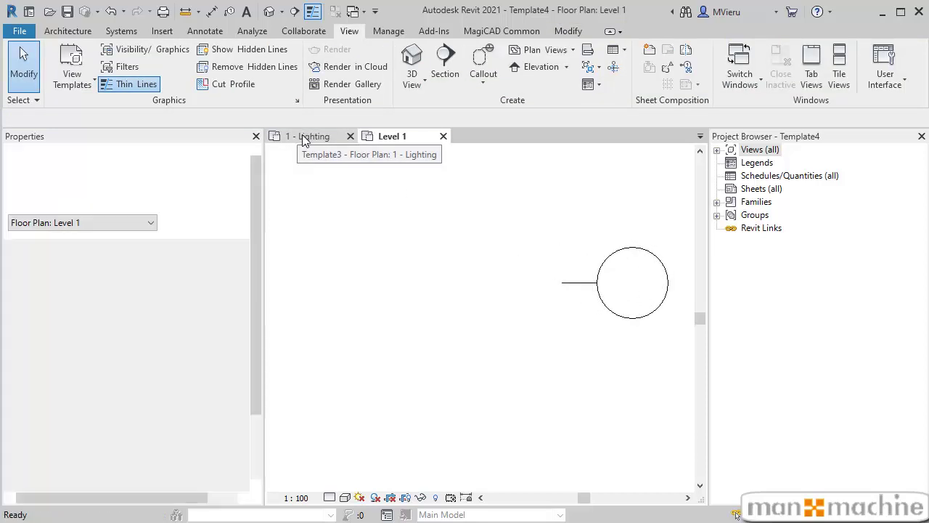
click(302, 136)
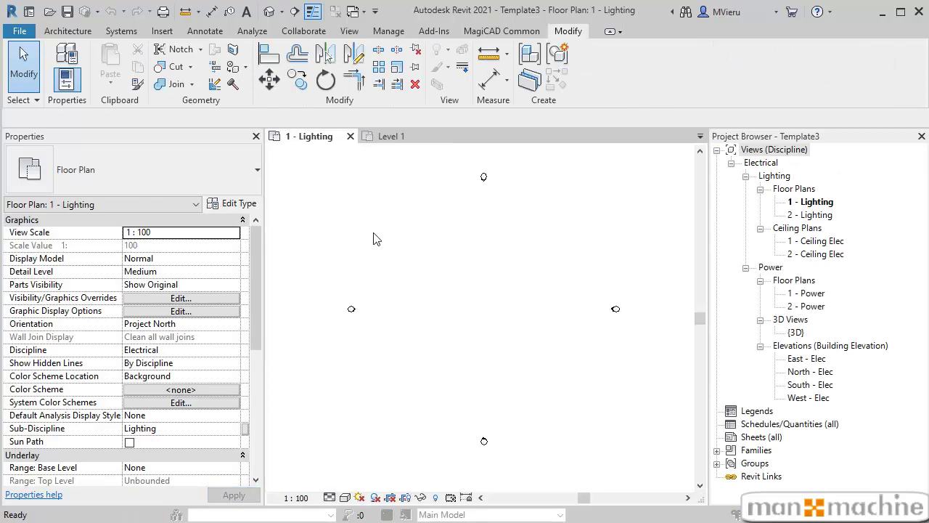
key(v)
key(g)
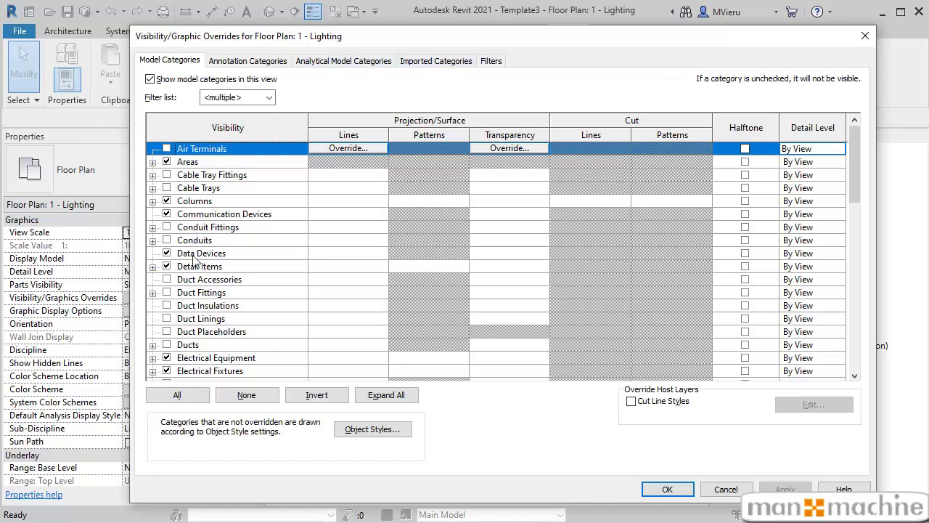
- Review the 1 - Lighting plan's model categories and close the dialog unchanged
scroll(195, 294, down, 1)
scroll(195, 294, down, 2)
scroll(195, 294, down, 1)
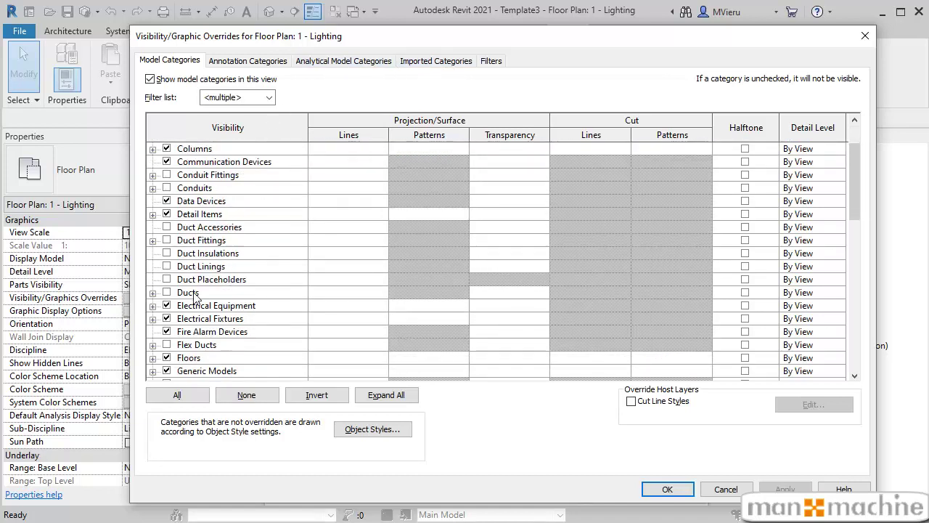
scroll(194, 294, down, 1)
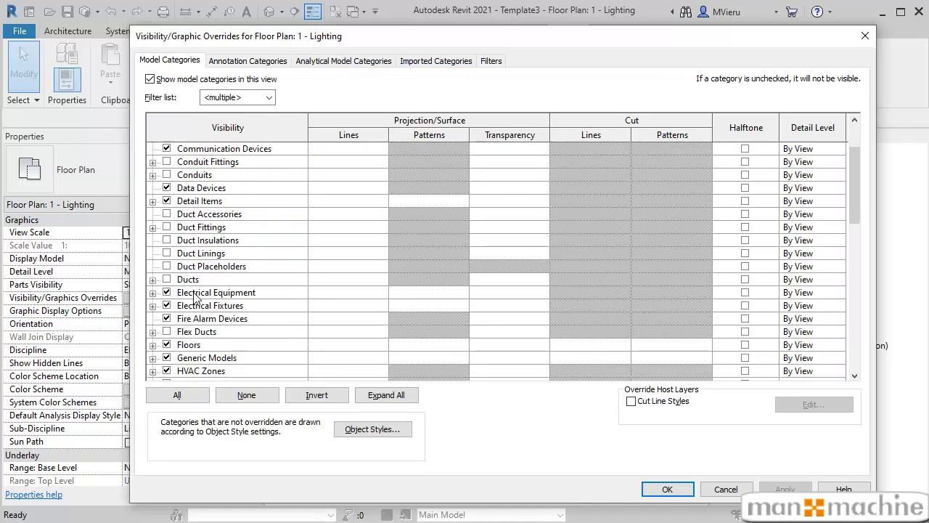
click(865, 36)
- Open Visibility/Graphic overrides for Template4's Level 1 plan and scroll its model categories
click(374, 136)
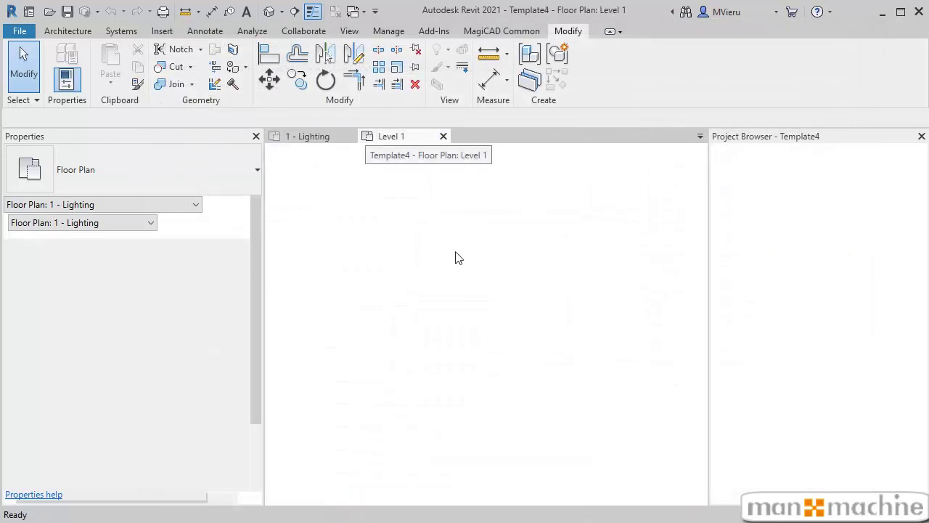
key(v)
key(g)
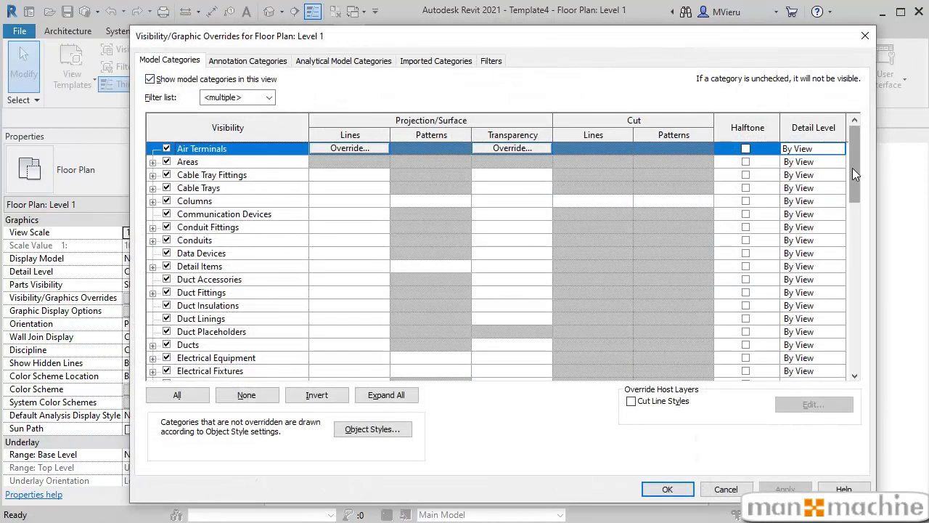
drag(857, 151, 857, 316)
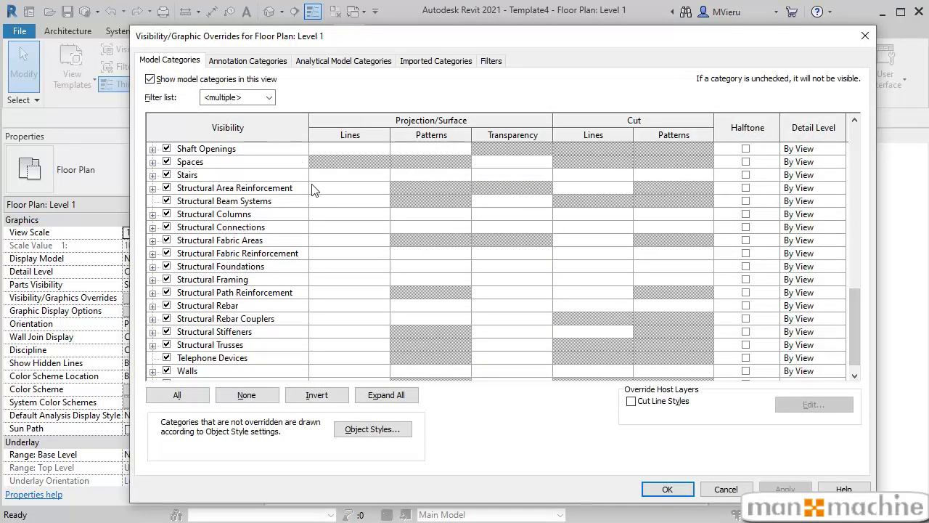
scroll(315, 196, down, 1)
click(865, 36)
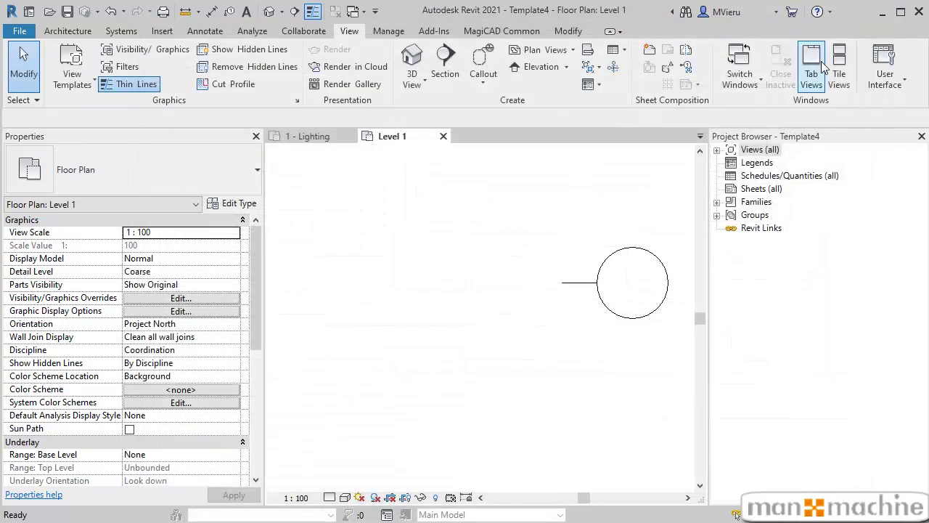
click(312, 137)
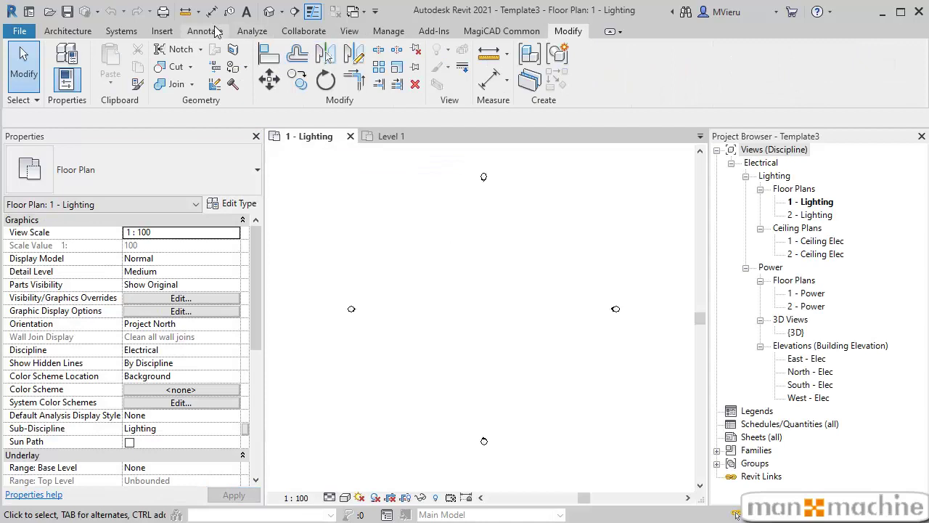
click(121, 31)
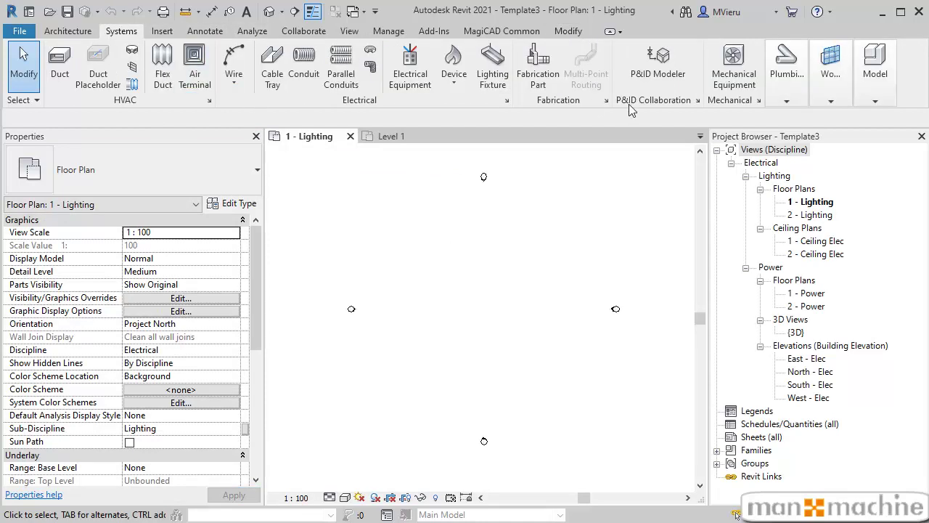
click(493, 64)
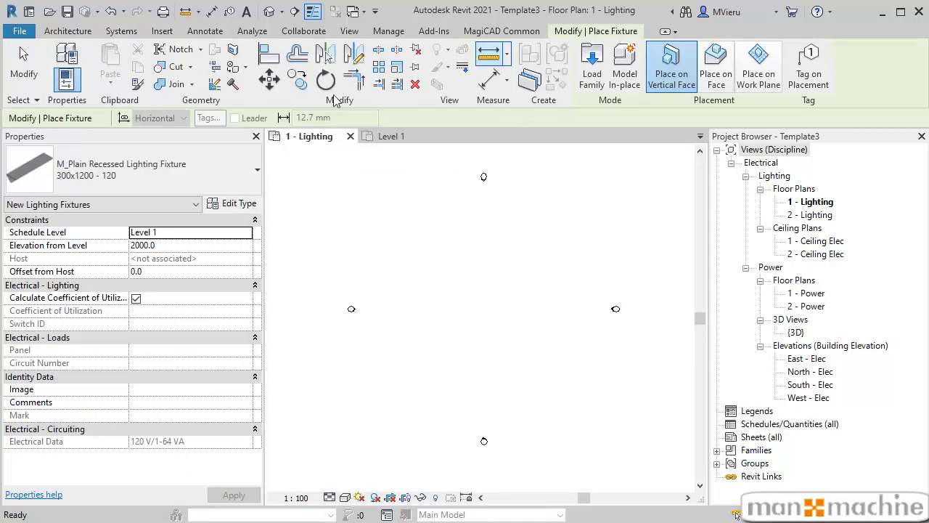
click(142, 172)
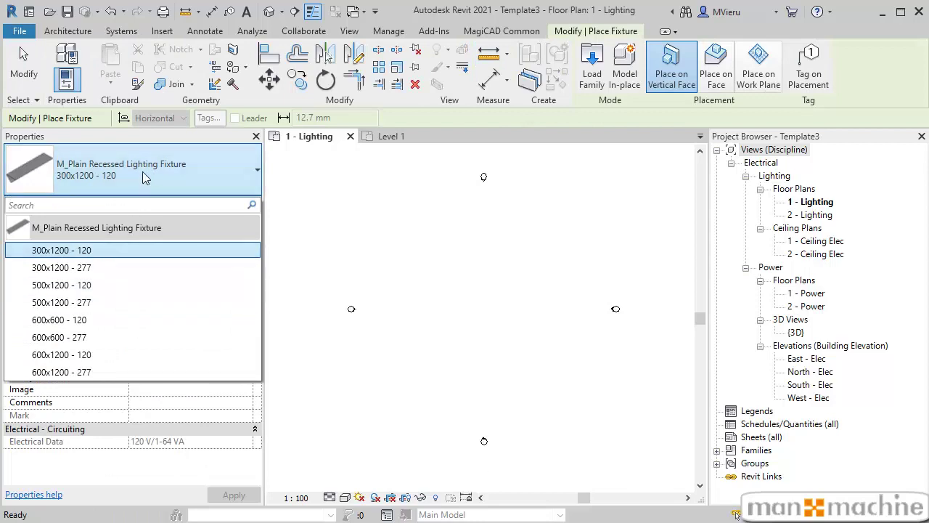
click(147, 173)
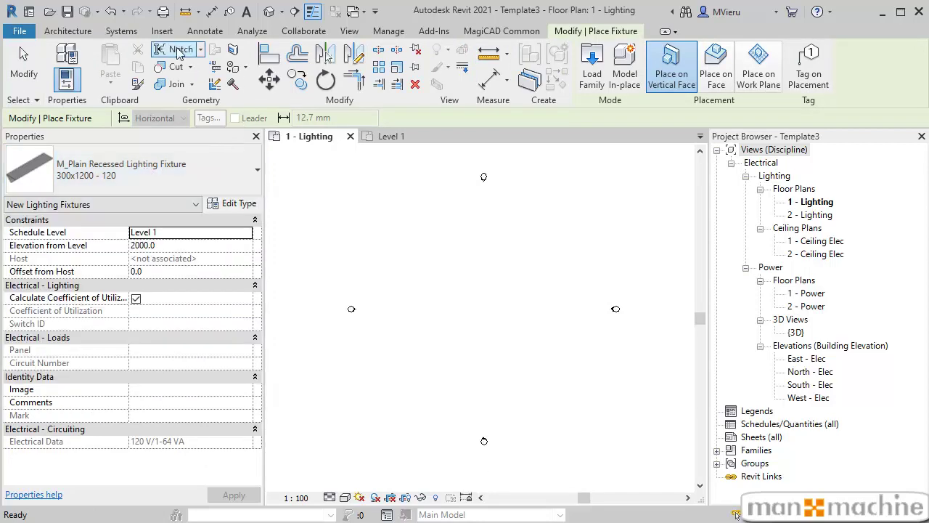
click(135, 37)
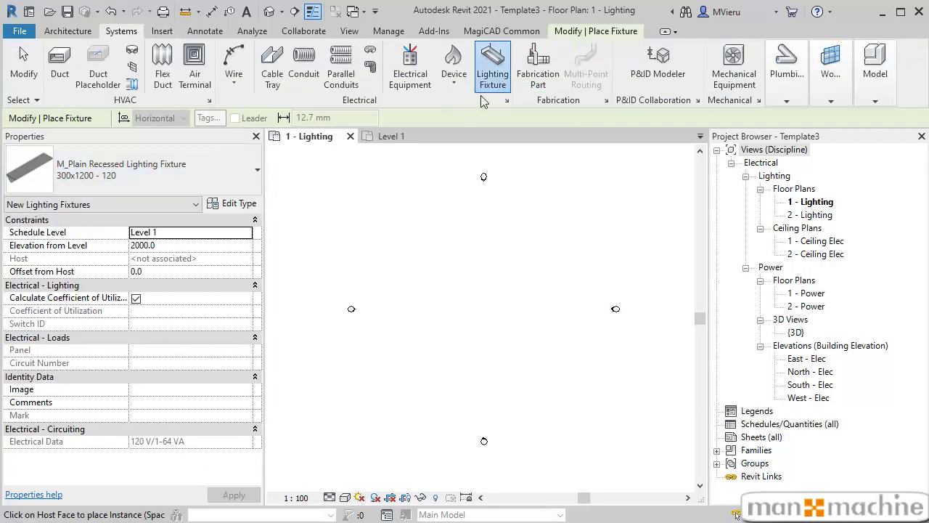
click(452, 80)
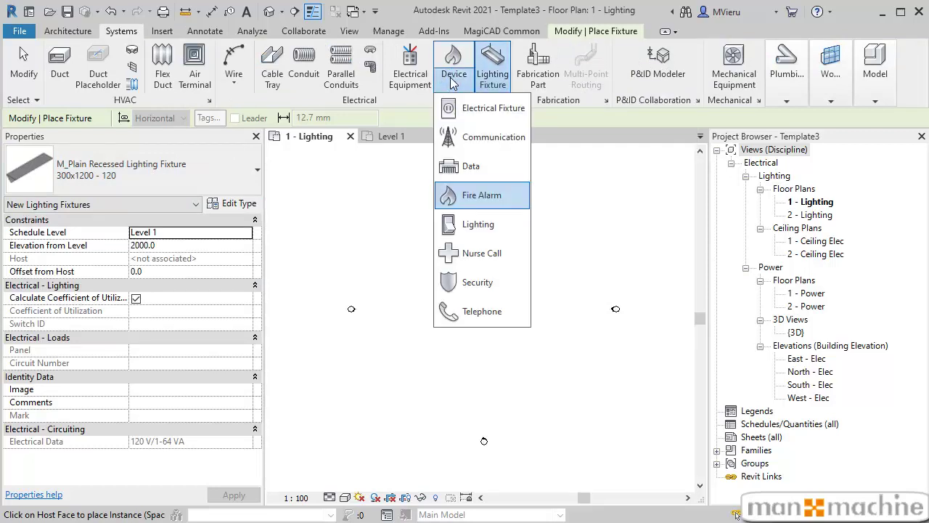
click(477, 224)
click(196, 190)
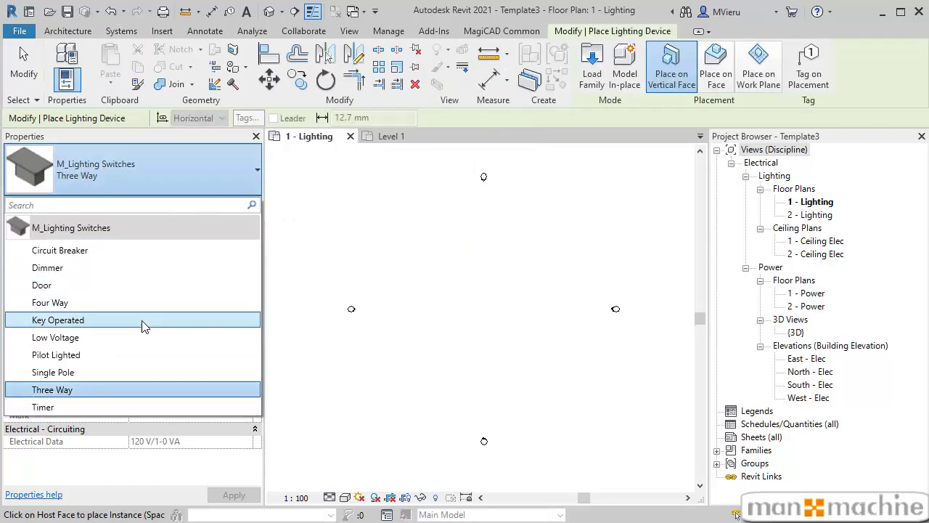
click(391, 138)
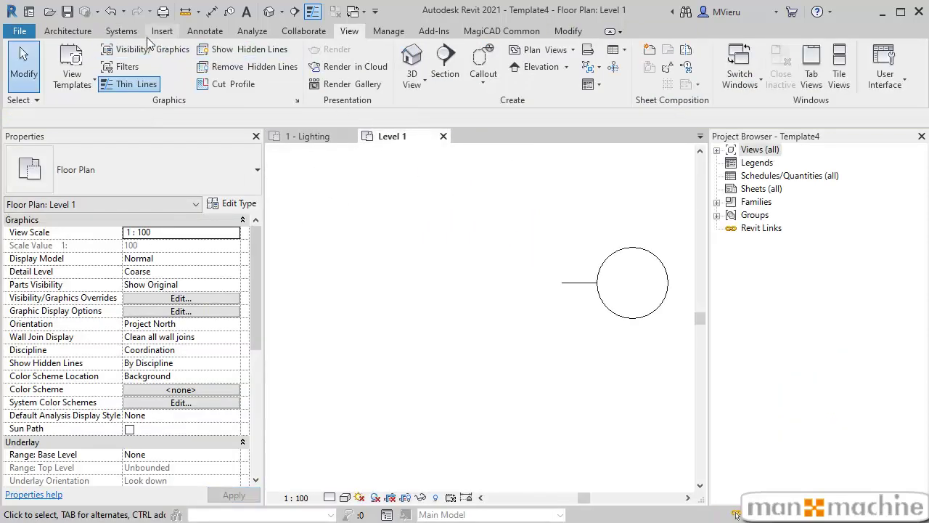
- Try Lighting Fixture and Electrical Equipment in Template4, declining to load families both times
click(122, 31)
click(491, 71)
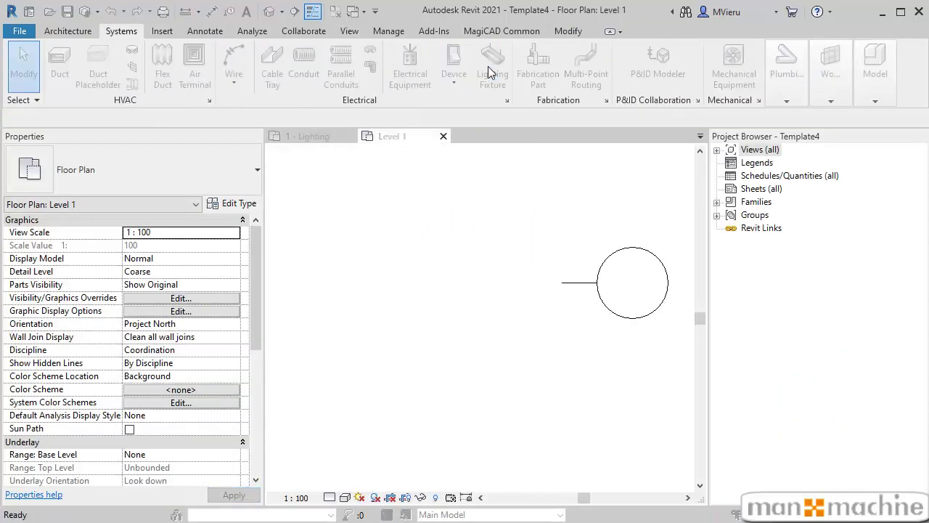
click(588, 320)
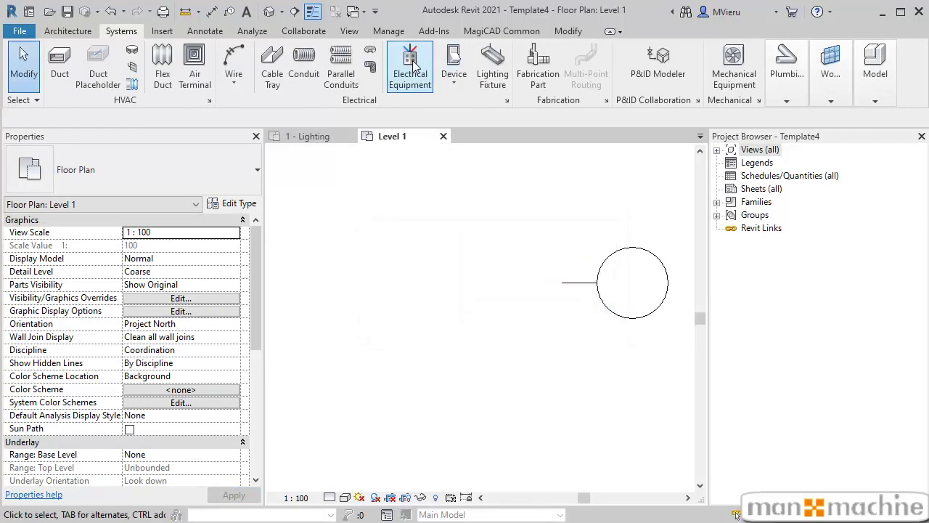
click(411, 67)
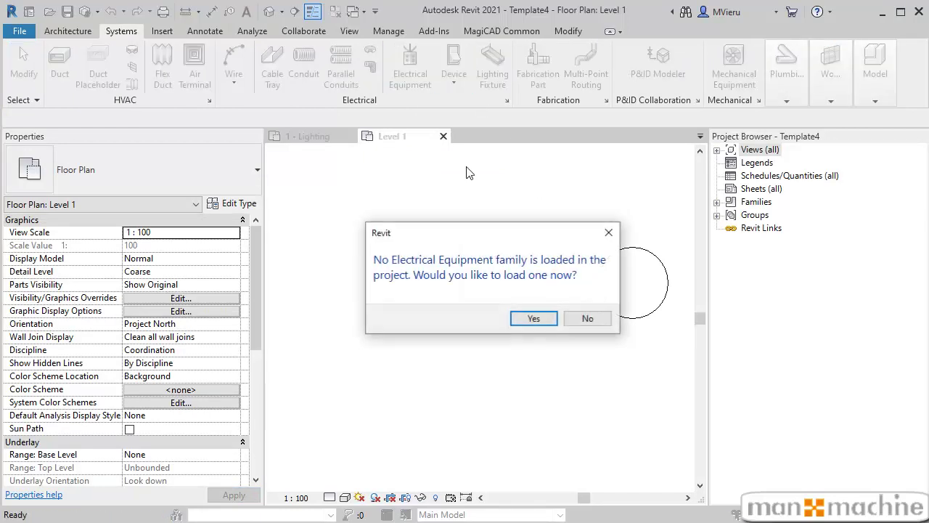
click(590, 319)
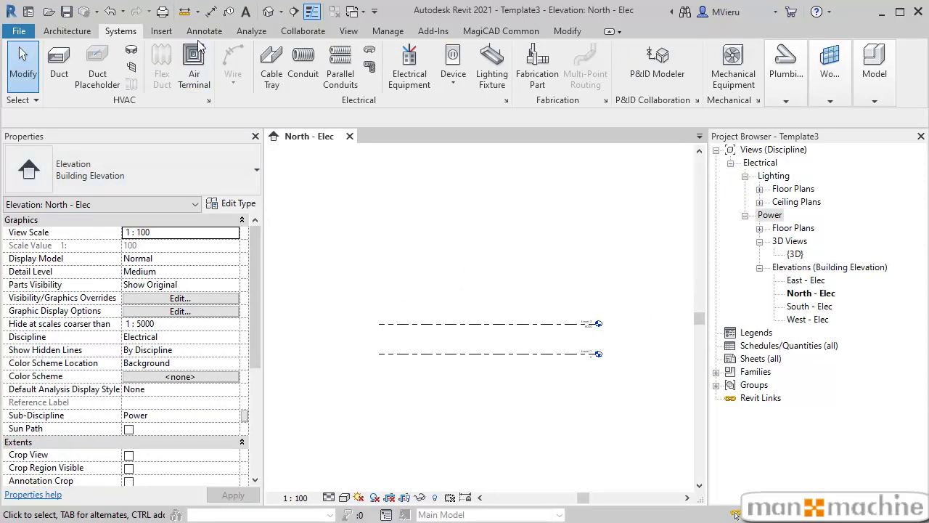
- Load all eight .rfa families from Desktop\Familii, accepting the default types
click(167, 30)
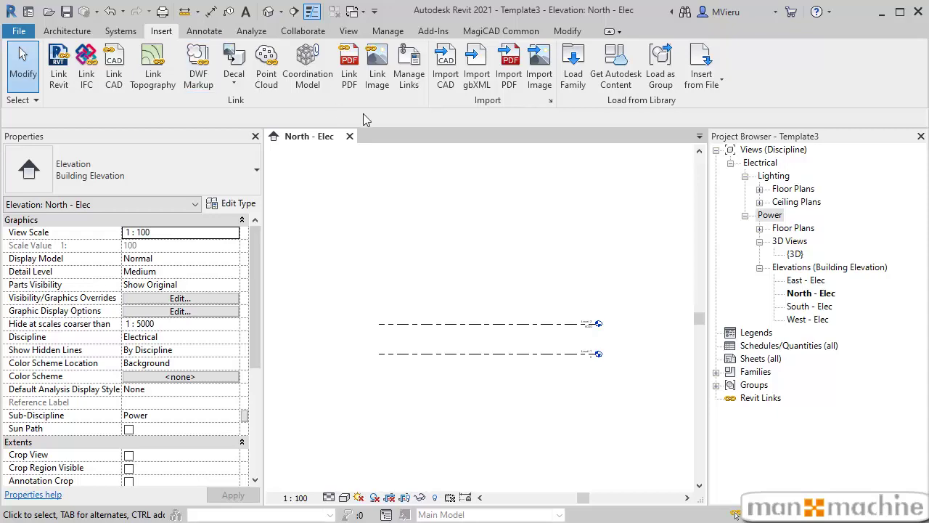
click(565, 73)
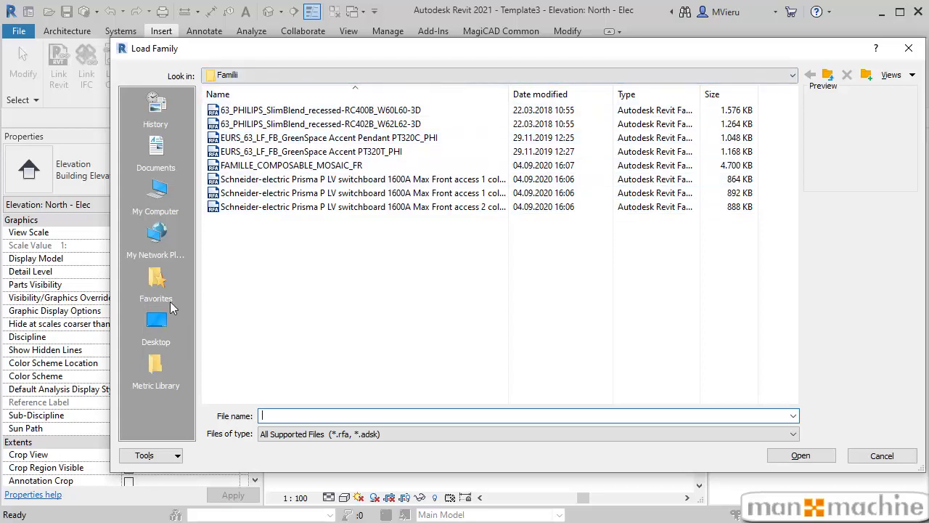
click(157, 321)
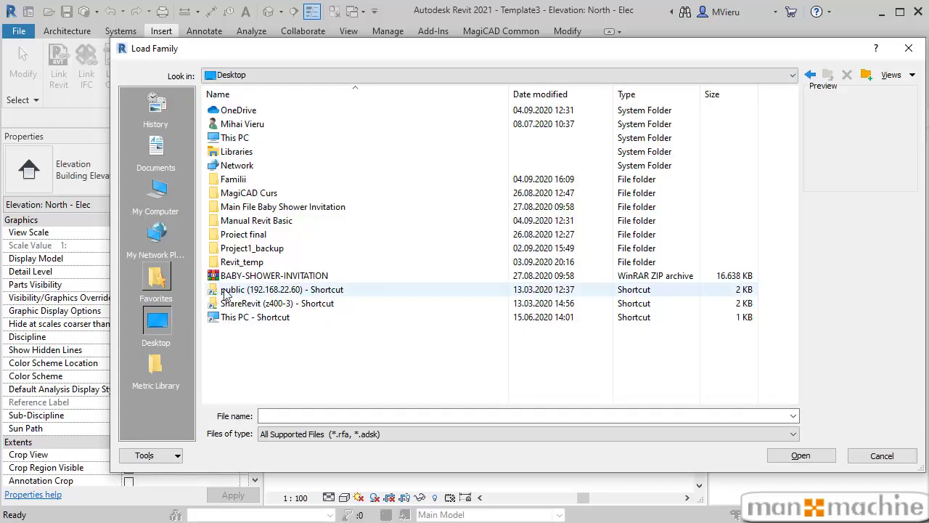
double_click(243, 181)
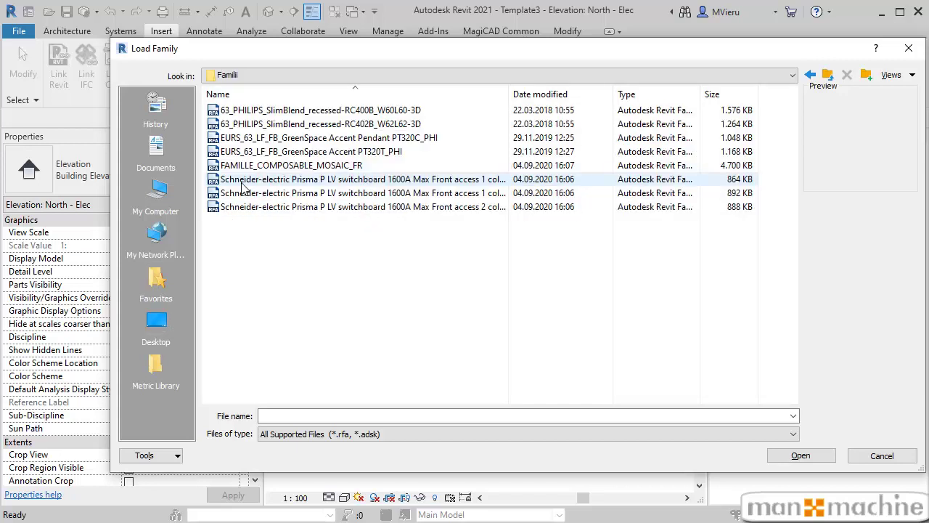
click(268, 112)
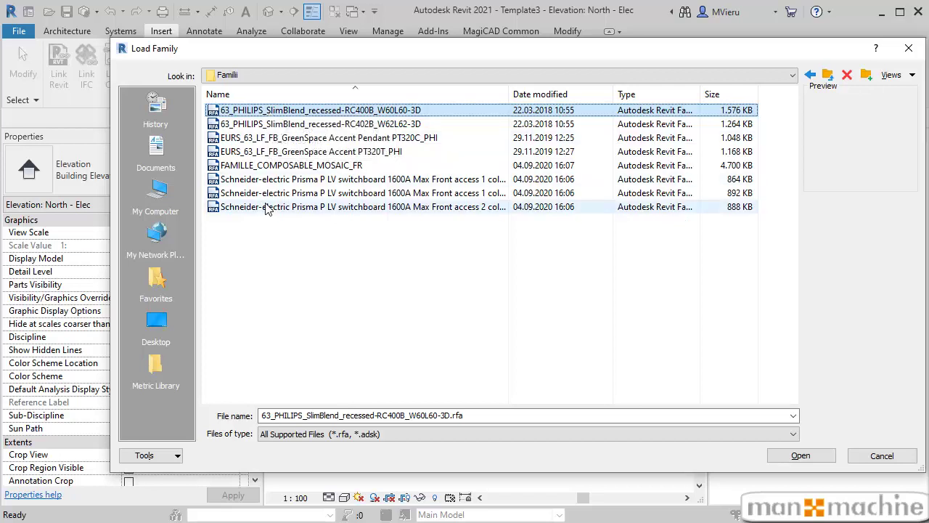
shift+click(267, 208)
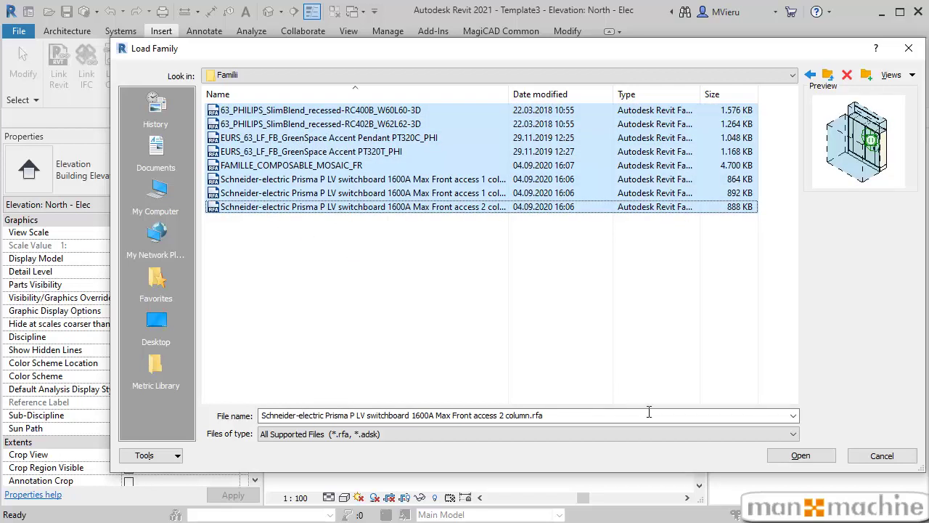
click(782, 456)
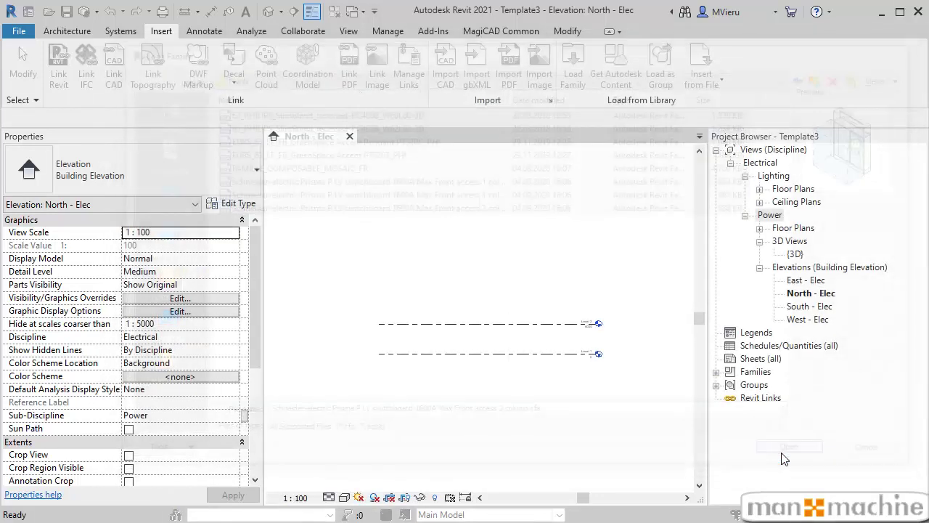
click(534, 341)
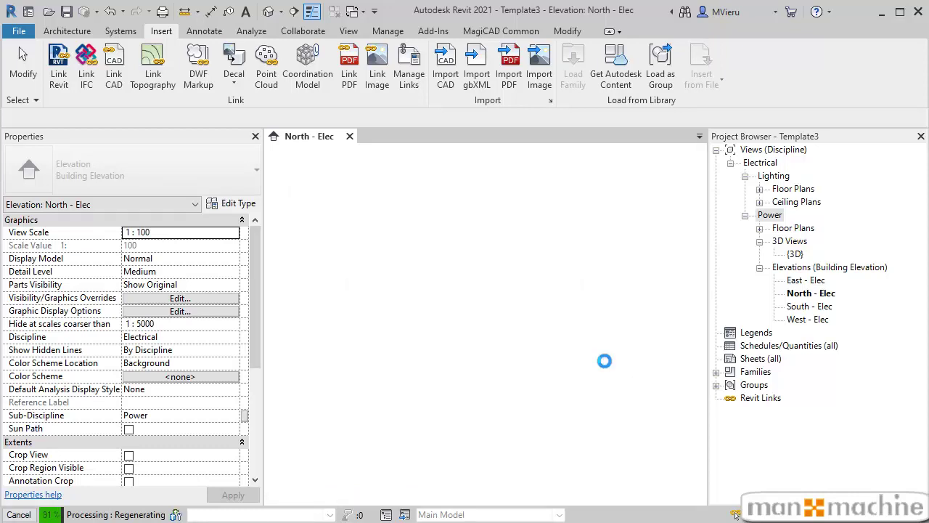
- Open 1 - Lighting and check the loaded Philips and GreenSpace fixture types
click(759, 189)
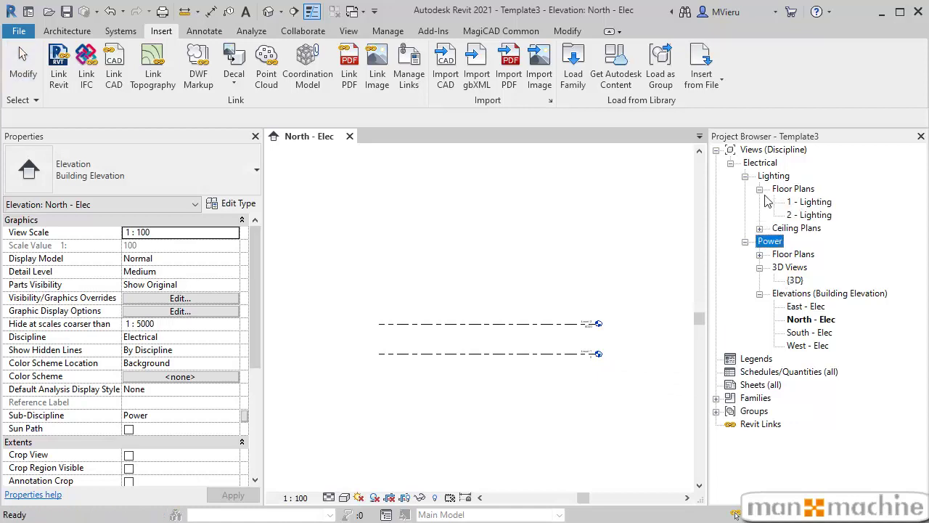
double_click(806, 202)
click(121, 30)
click(492, 64)
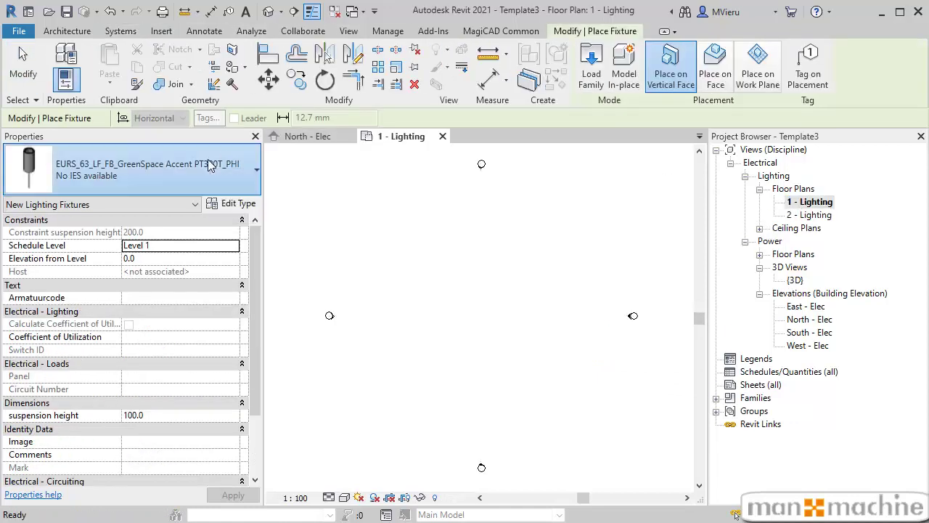
click(209, 165)
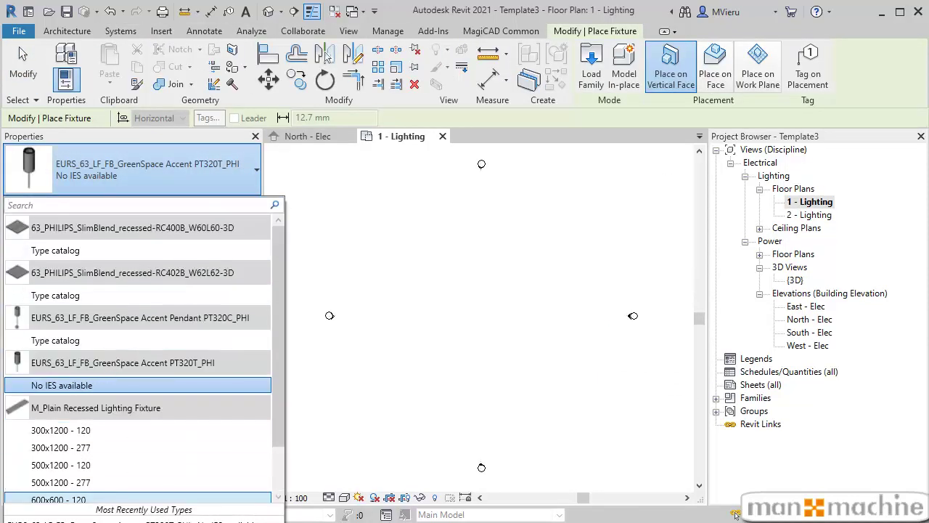
click(335, 256)
key(Escape)
- Check the Schneider Prisma P switchboard types under Electrical Equipment
click(410, 67)
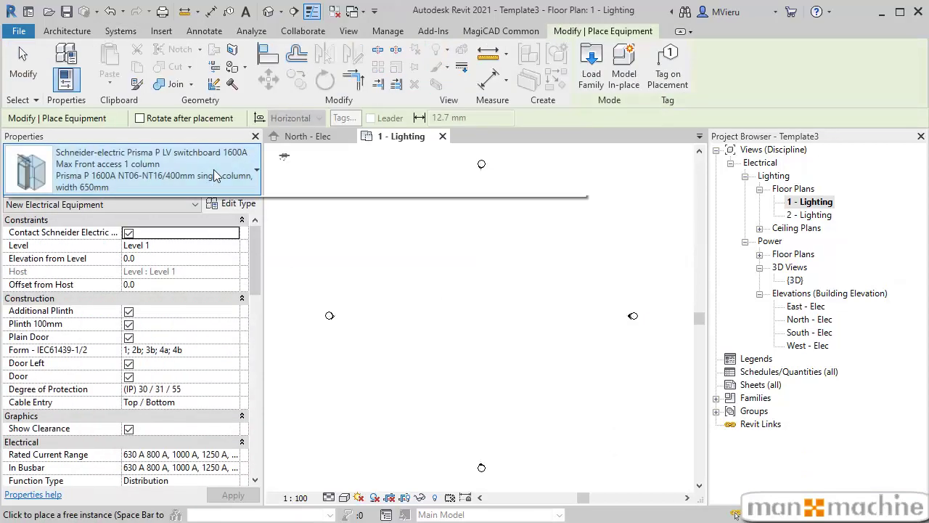
scroll(177, 377, down, 2)
scroll(174, 421, up, 2)
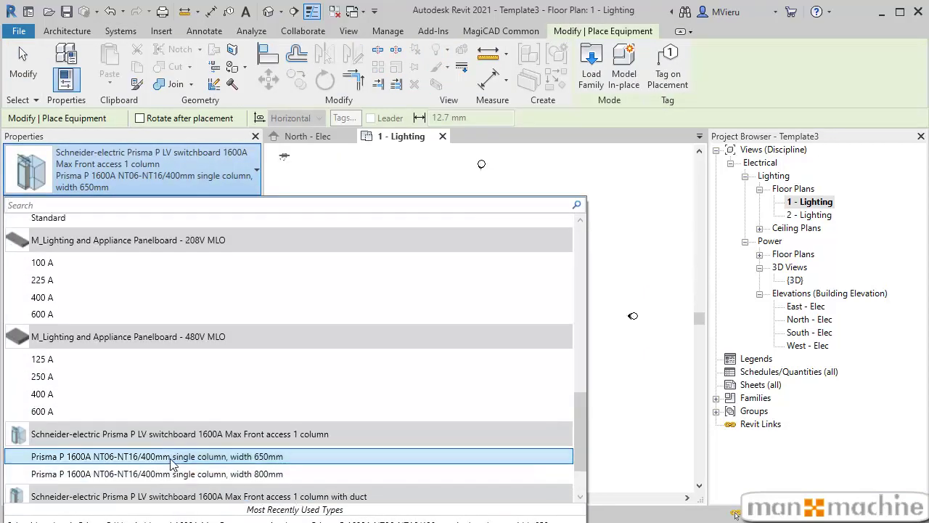
scroll(174, 462, up, 5)
scroll(154, 269, up, 3)
scroll(138, 407, down, 9)
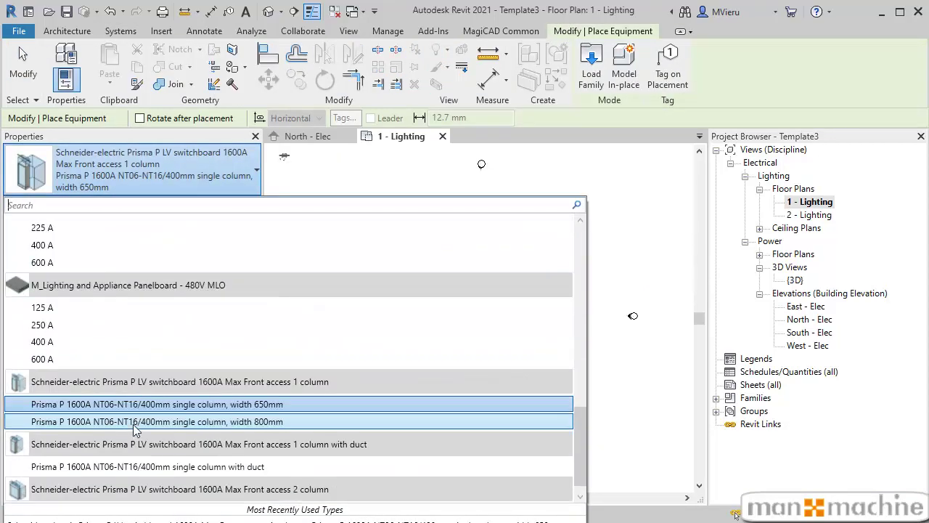
click(134, 421)
key(Escape)
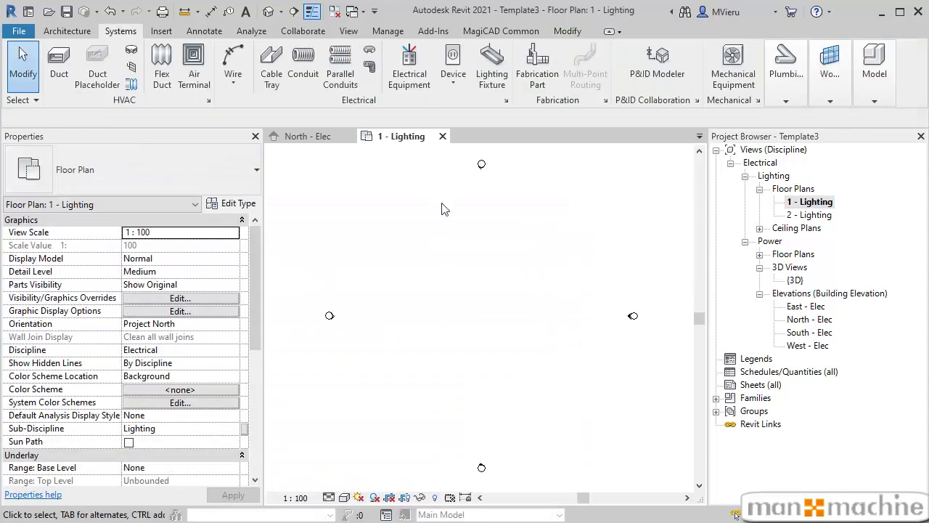
- Open Project Units and review the Length format without changing it
click(392, 31)
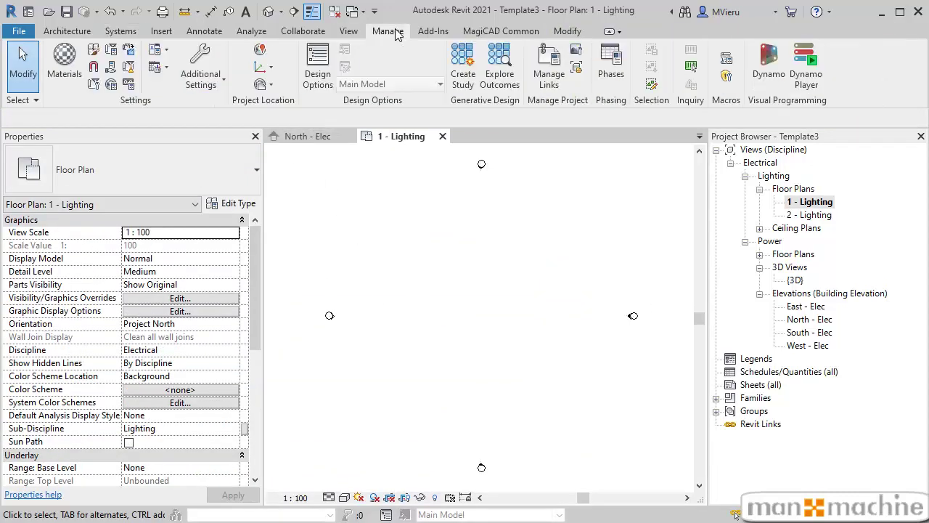
click(128, 84)
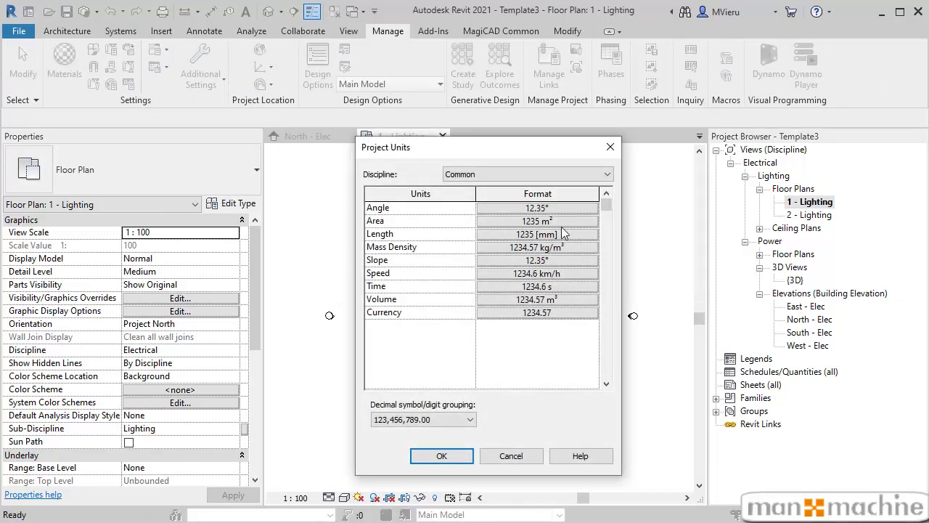
click(559, 233)
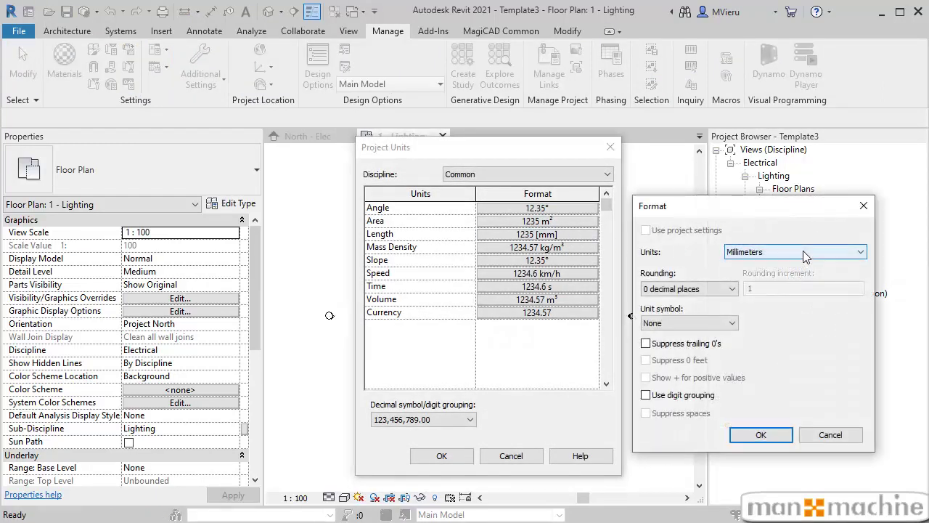
click(805, 254)
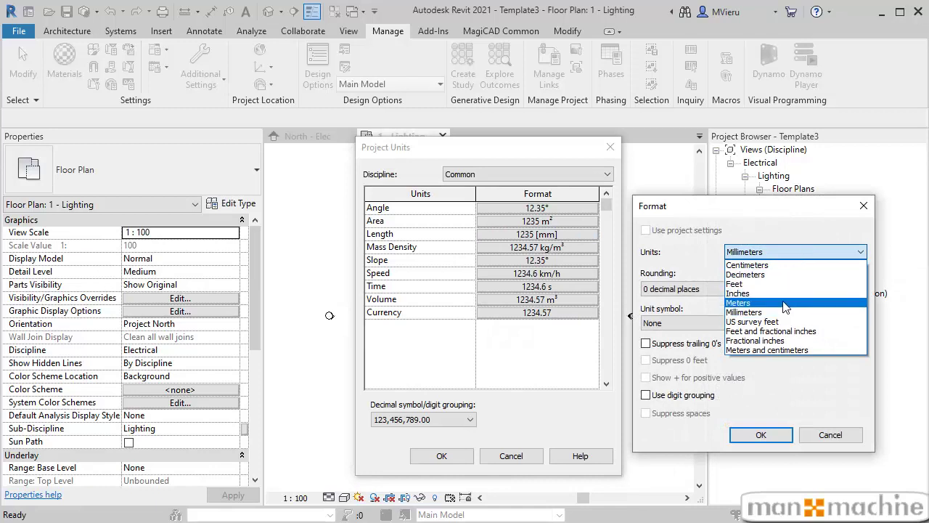
click(870, 208)
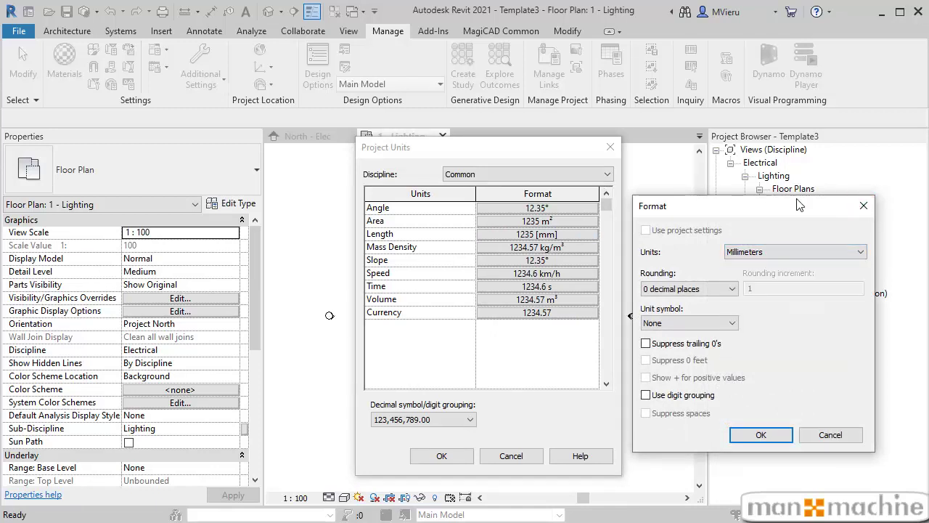
click(868, 204)
- Switch to the Electrical discipline and set Cable Tray Size to millimetres
click(523, 174)
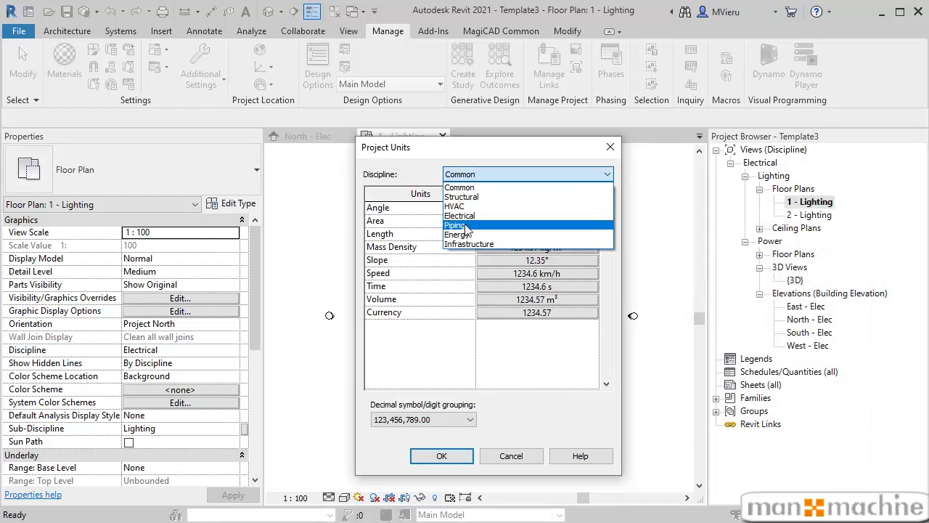
click(465, 215)
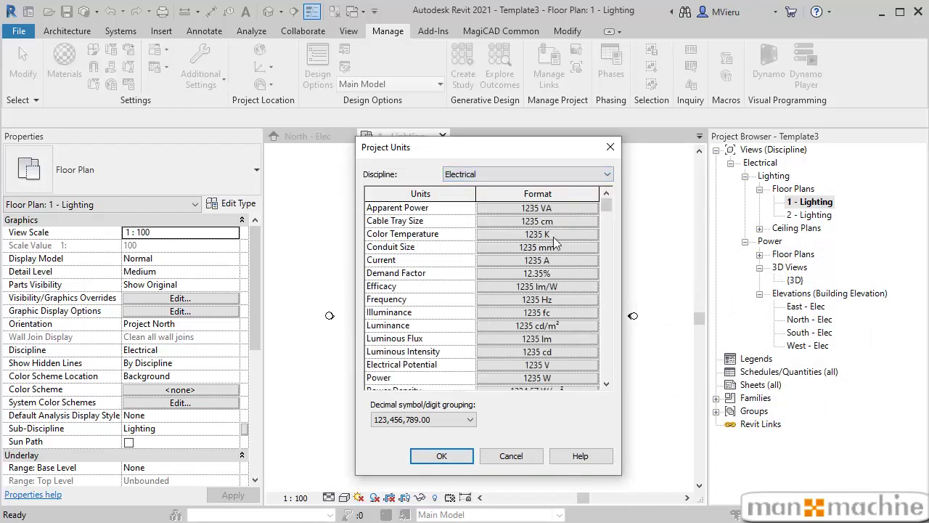
click(537, 220)
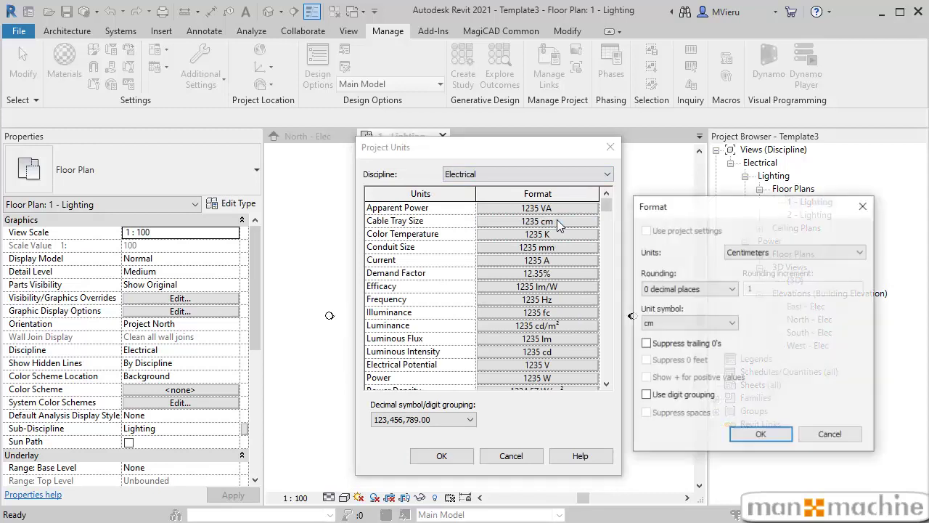
click(798, 252)
click(744, 313)
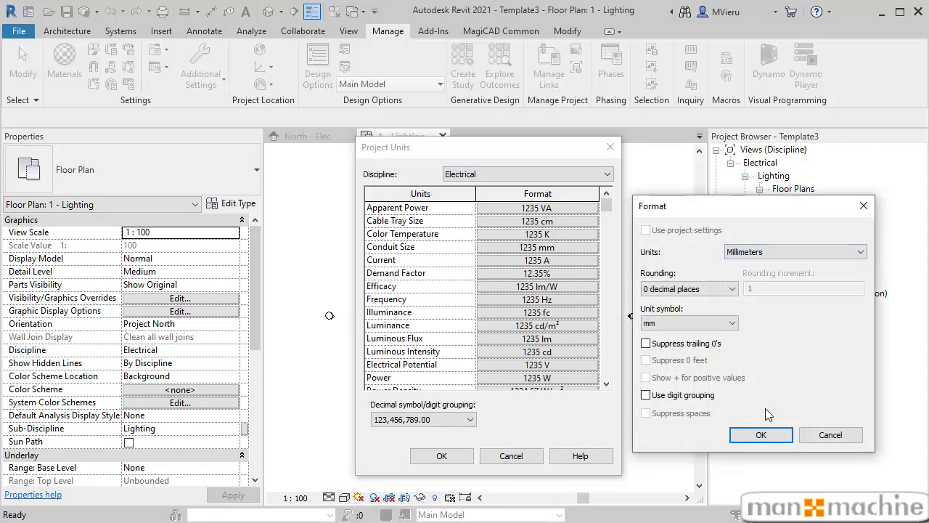
click(761, 434)
- Set Illuminance to Lux with the lx unit symbol
click(544, 312)
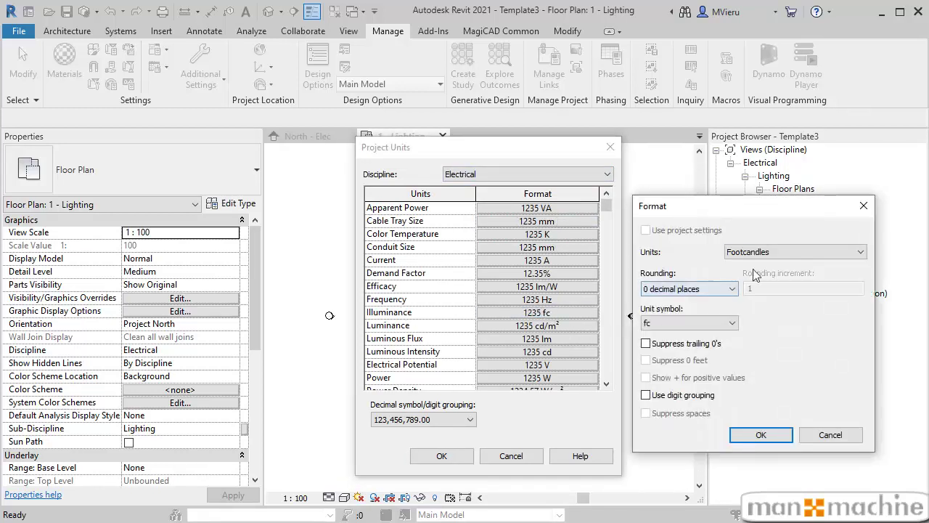
click(795, 252)
click(733, 274)
click(689, 322)
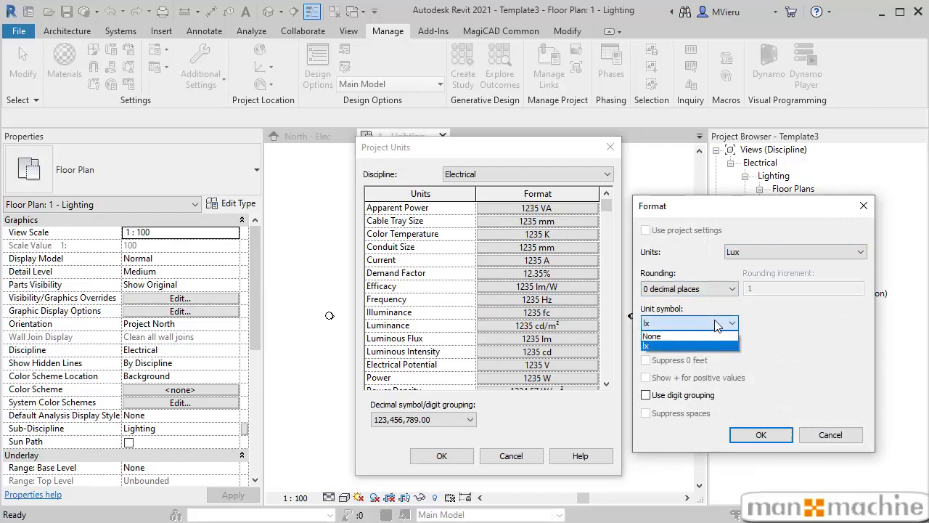
click(660, 346)
click(761, 434)
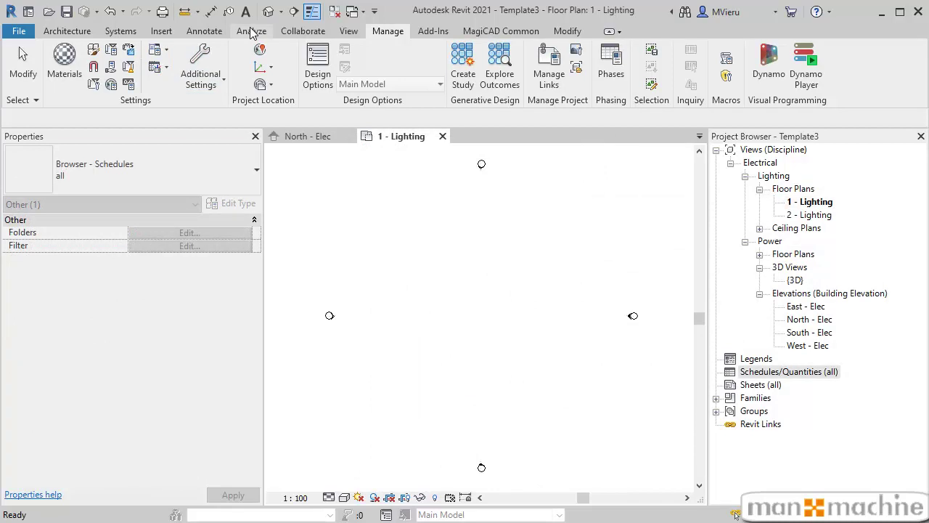
- Start a new schedule from Analyze > Schedule/Quantities with the Cable Trays category
click(251, 32)
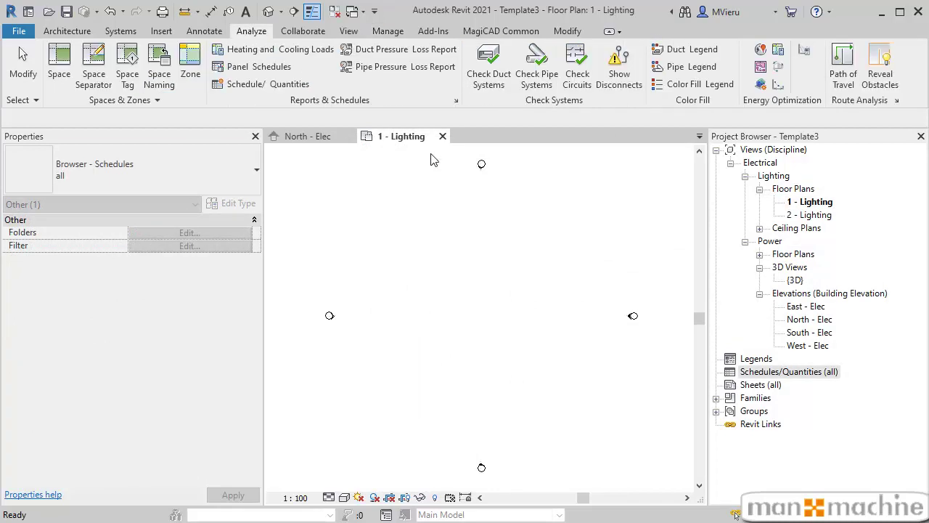
click(280, 84)
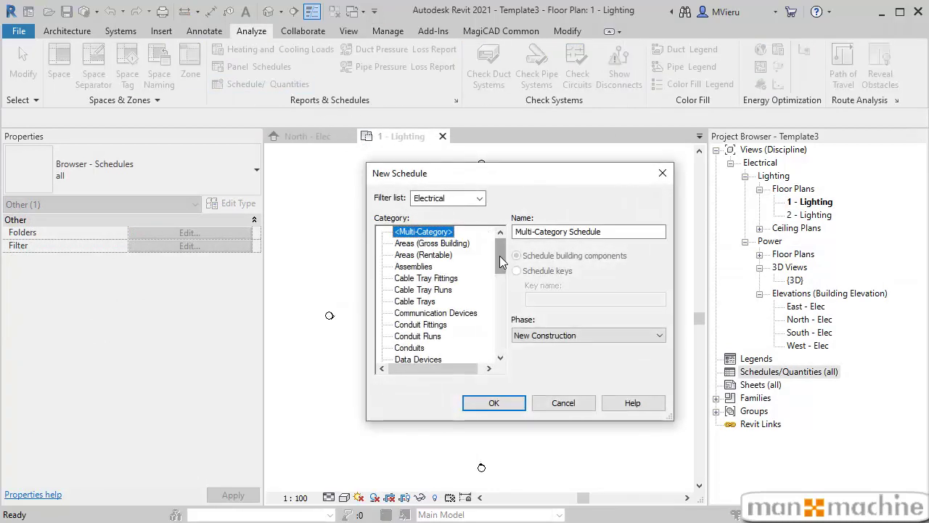
drag(502, 255, 504, 258)
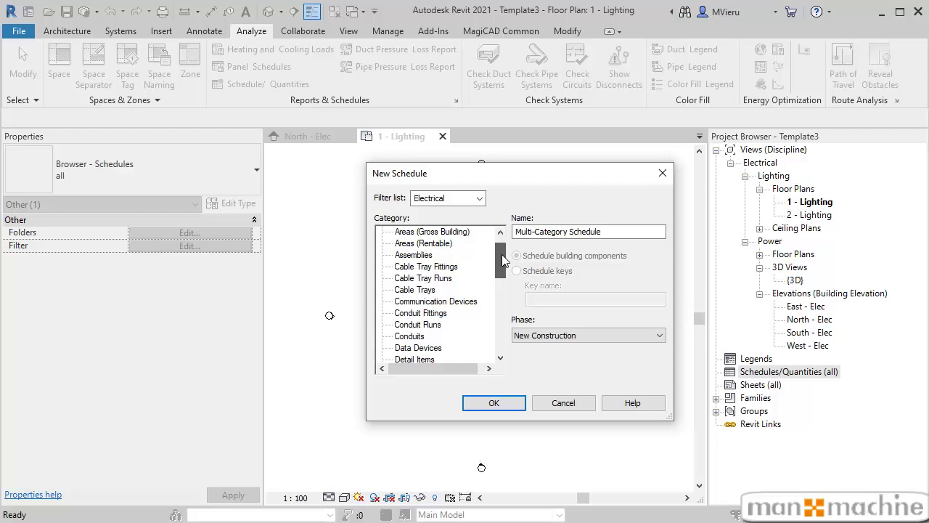
click(418, 290)
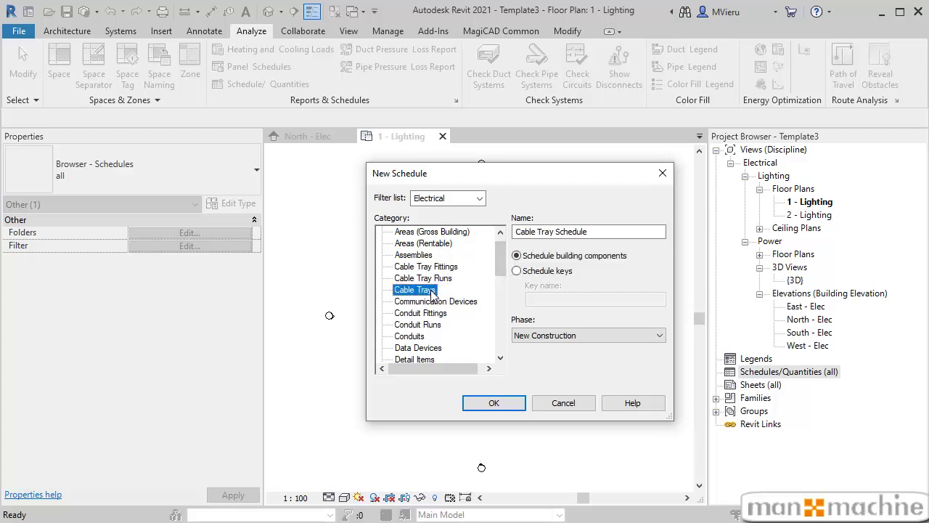
click(492, 403)
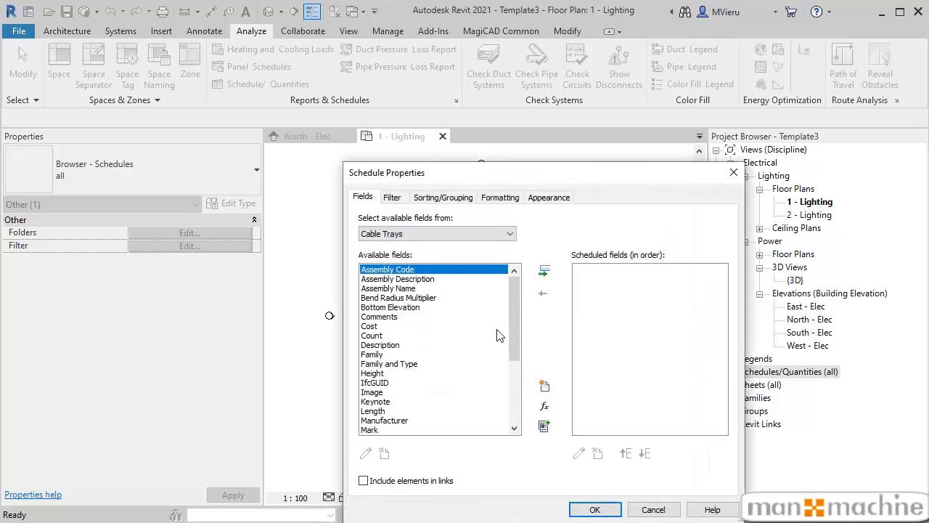
- Add the Length, Size and Type fields to the cable tray schedule
scroll(428, 368, down, 2)
scroll(429, 369, down, 2)
click(384, 299)
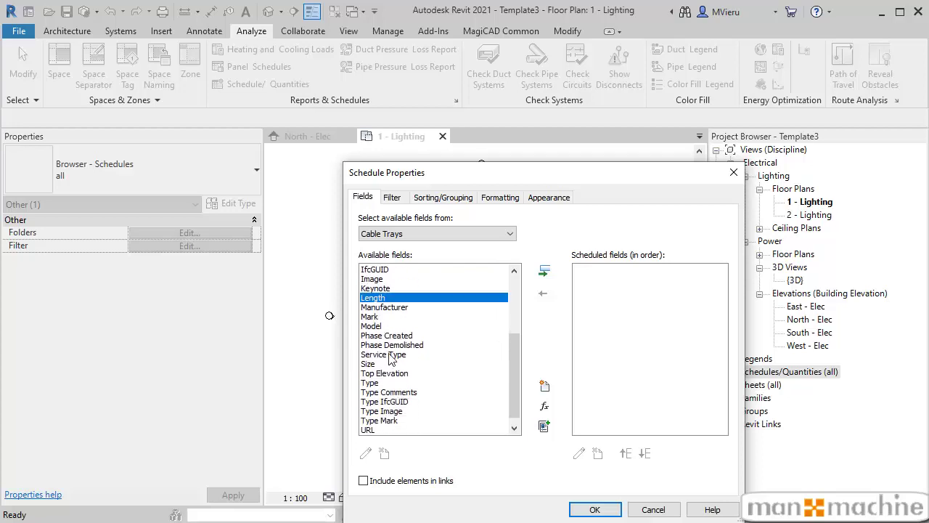
ctrl+click(377, 364)
ctrl+click(370, 383)
click(544, 271)
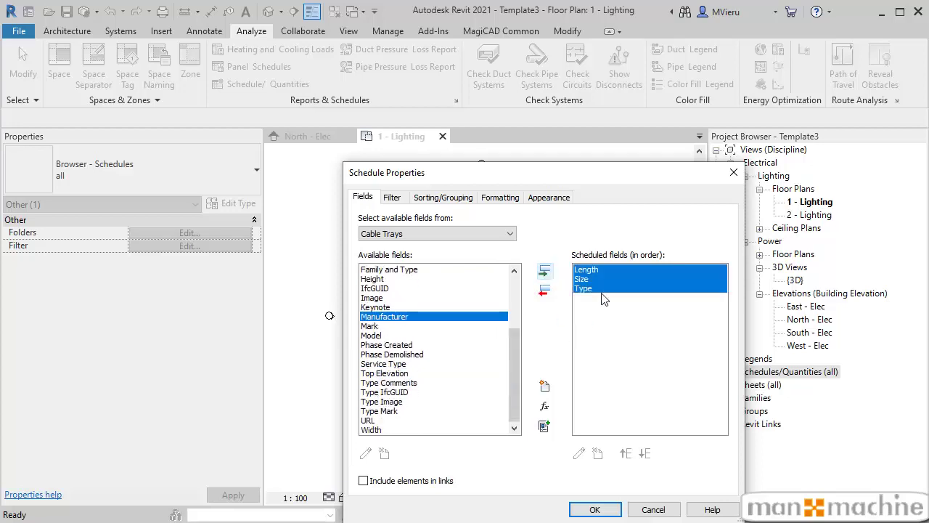
- Order the columns Type, Size, Length, create the schedule and close its view
click(603, 289)
click(626, 453)
click(626, 453)
click(597, 279)
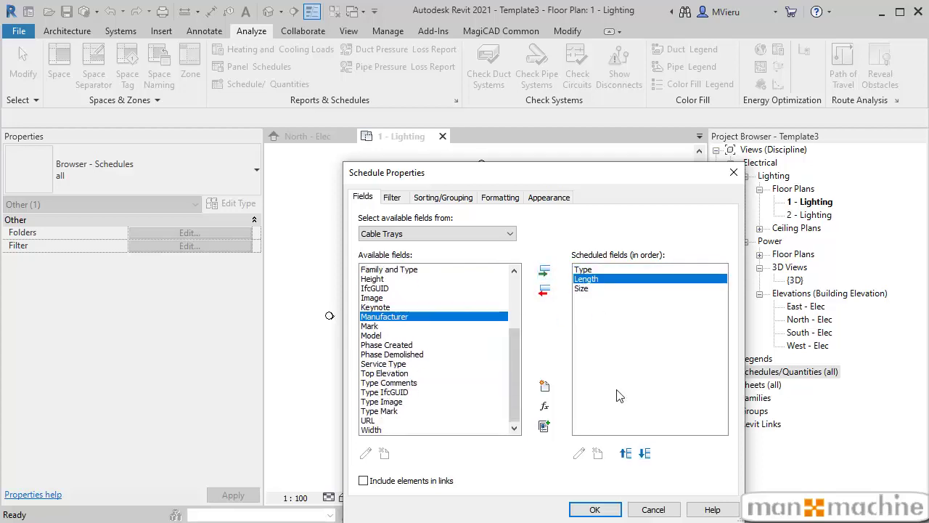
click(645, 453)
click(594, 510)
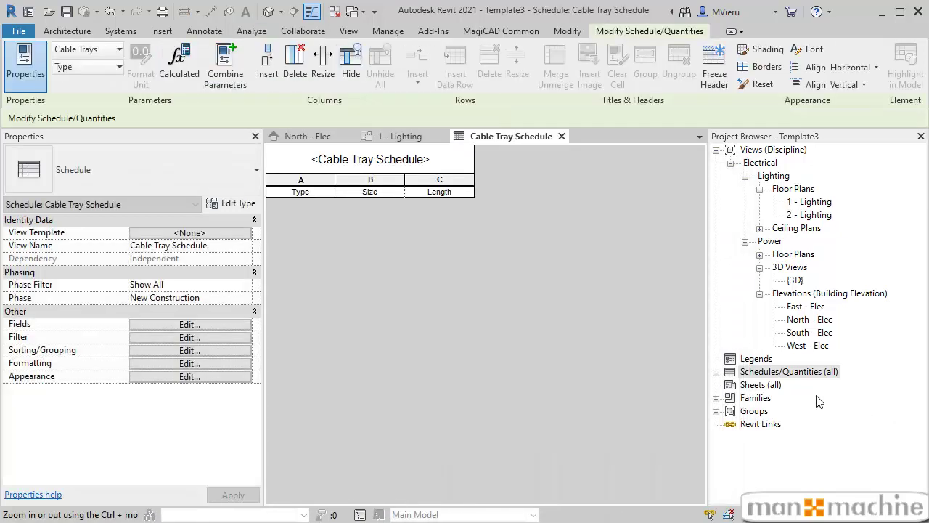
click(562, 137)
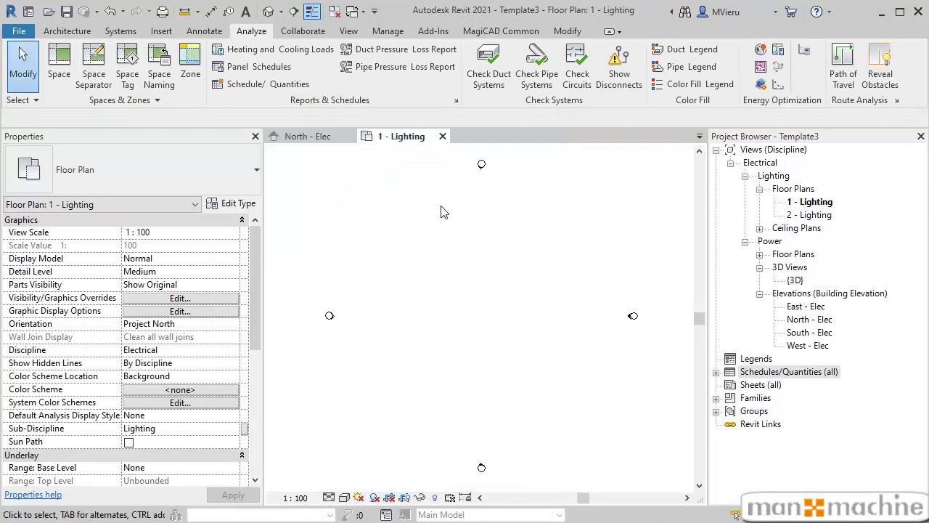
- Start a new schedule using the Lighting Fixtures category
click(262, 84)
drag(499, 259, 500, 300)
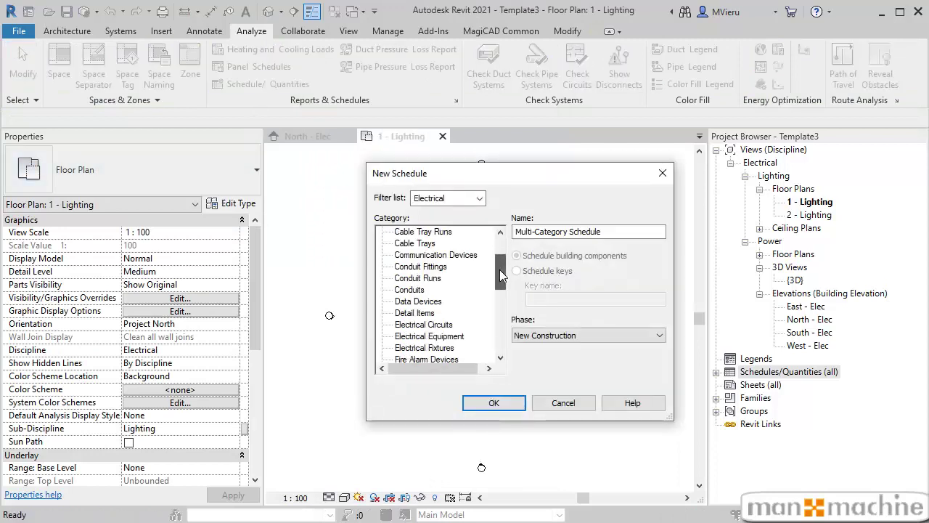
click(421, 336)
double_click(421, 338)
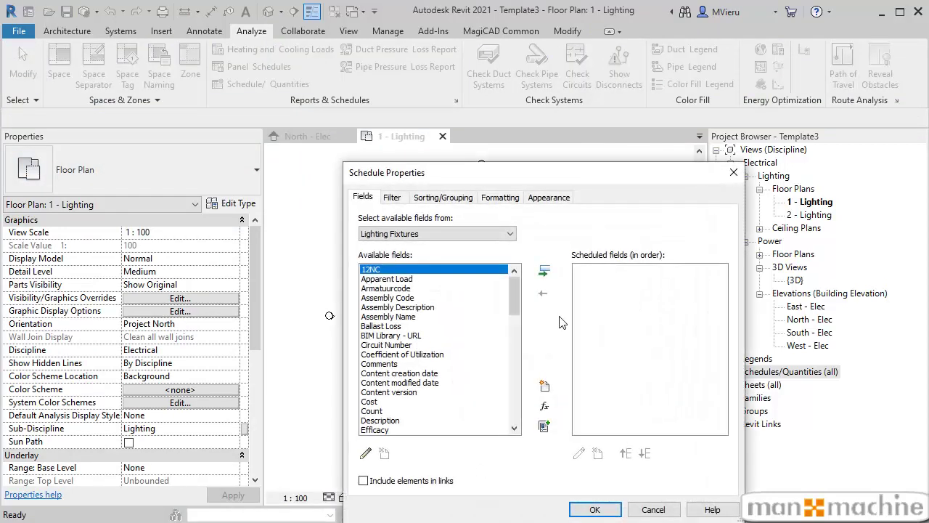
- Add Luminous Flux, Switch ID, Type and Wattage as schedule fields
drag(517, 290, 516, 342)
click(436, 393)
scroll(418, 377, down, 2)
scroll(418, 378, down, 1)
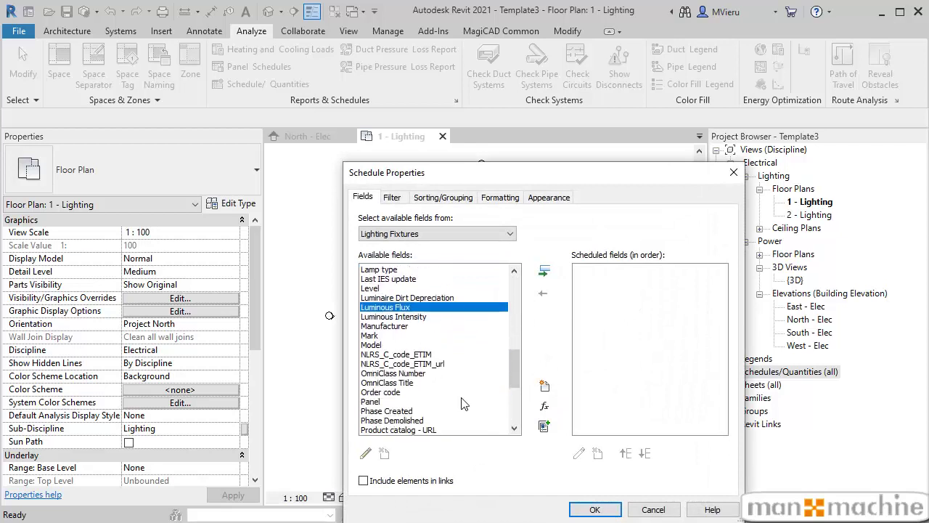
scroll(419, 377, down, 2)
click(388, 392)
ctrl+click(378, 421)
scroll(462, 383, down, 1)
scroll(462, 383, down, 2)
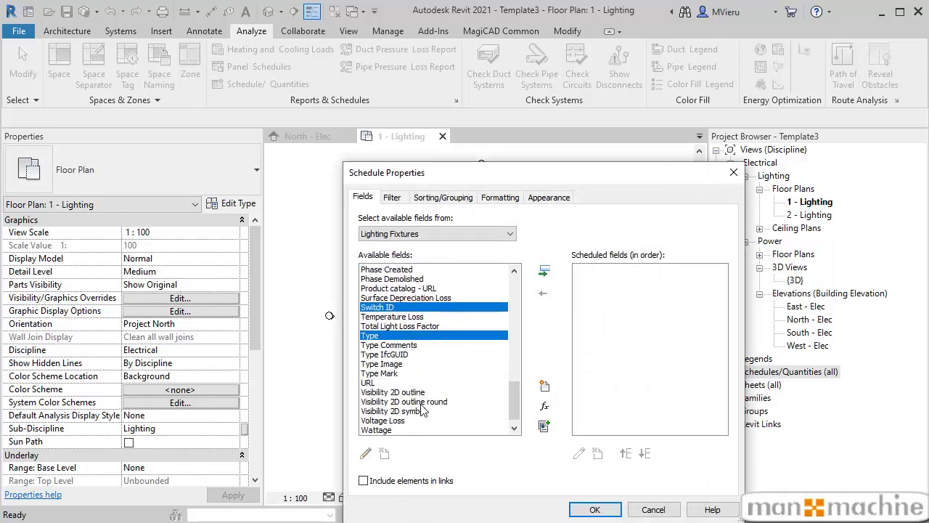
scroll(462, 383, down, 1)
ctrl+click(381, 426)
click(544, 270)
- Move Type to the first column, create the schedule, close it and expand Schedules/Quantities
double_click(625, 454)
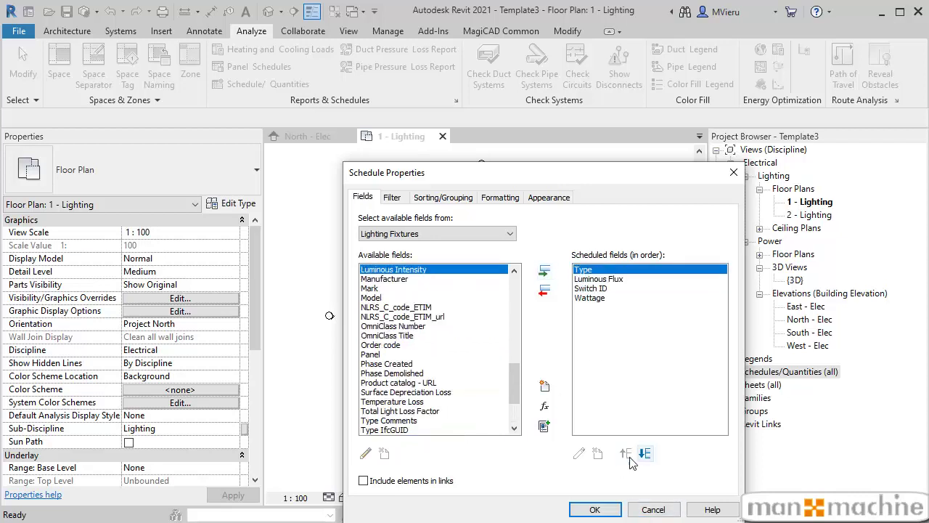
scroll(513, 367, down, 3)
click(595, 509)
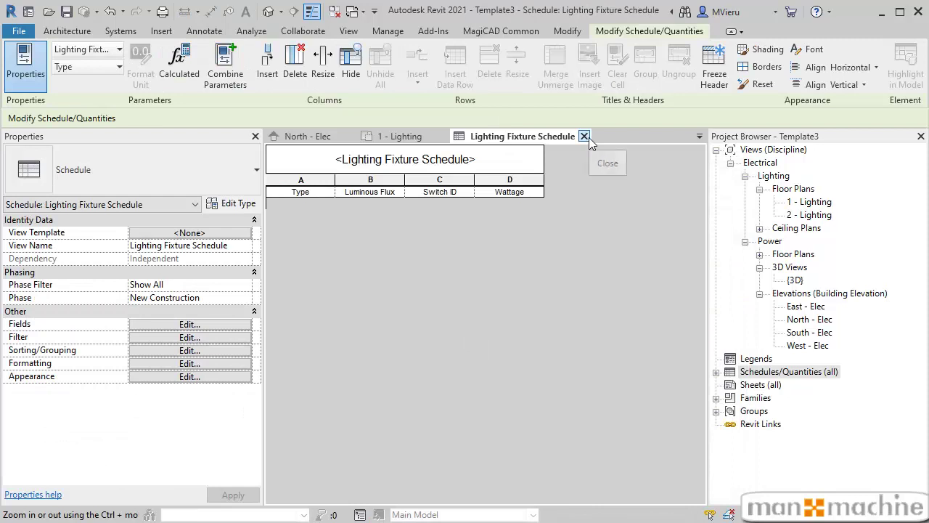
click(584, 135)
click(717, 373)
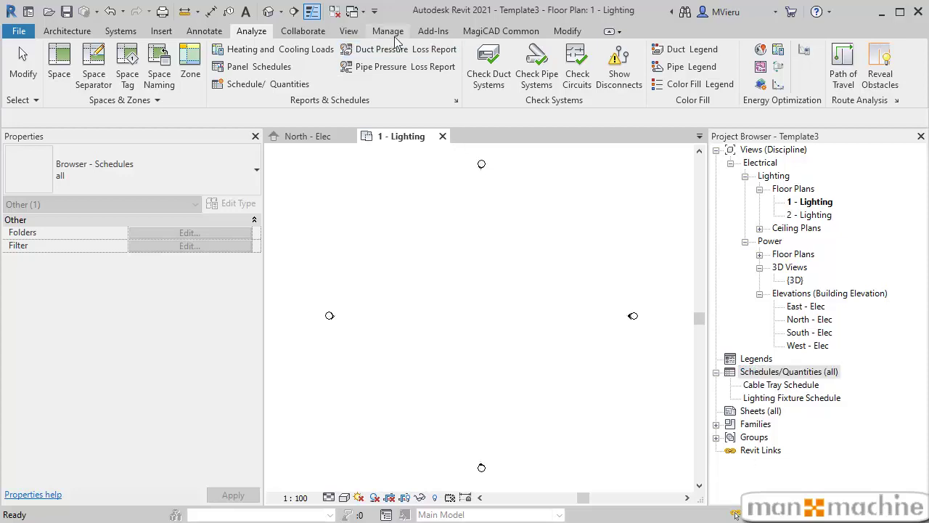
- Create a 1:50 legend view named Note Iluminat, skipping the save reminder
click(361, 32)
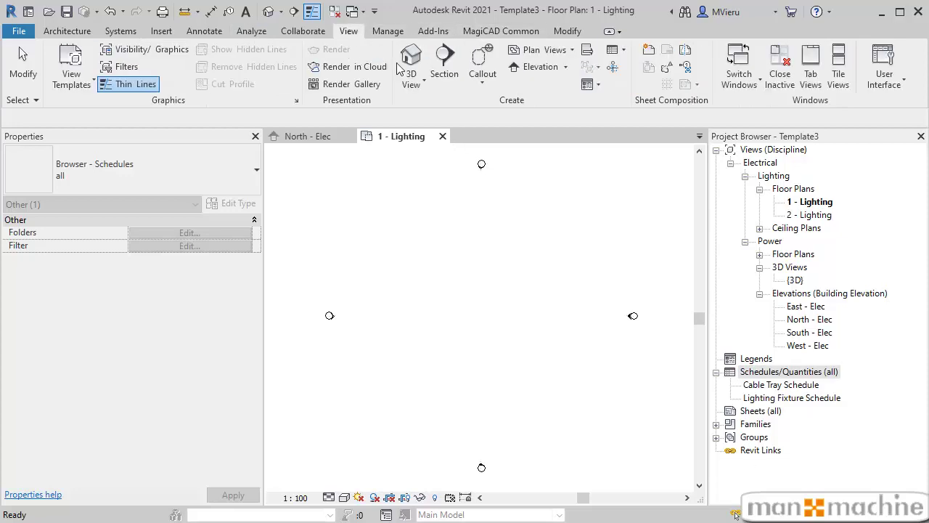
click(587, 86)
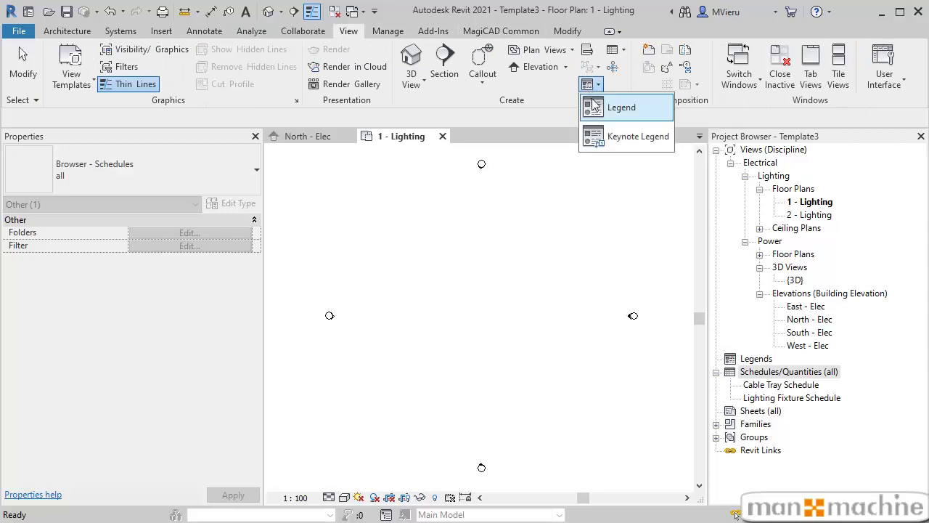
click(597, 103)
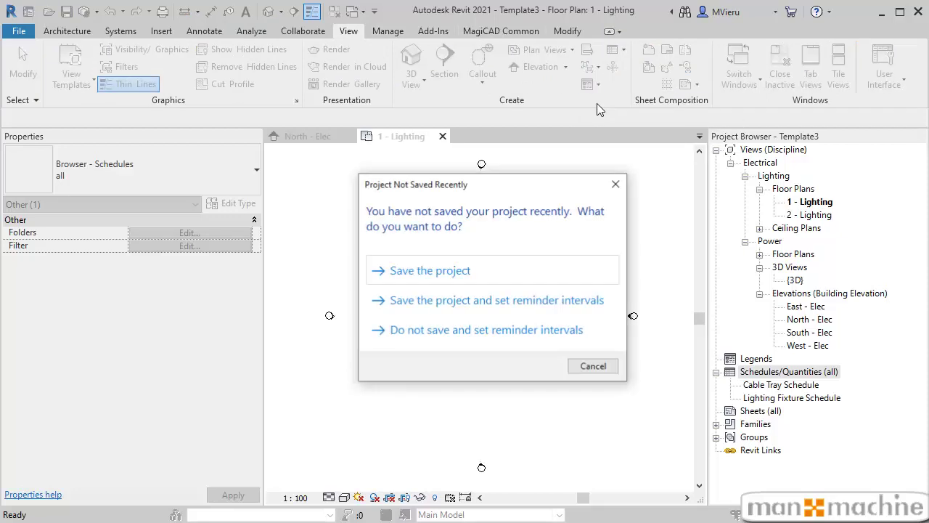
click(484, 333)
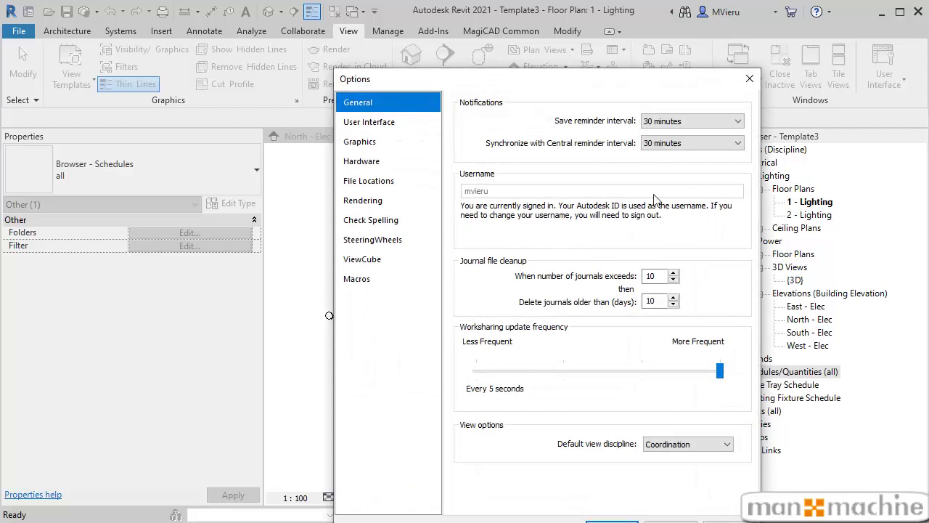
click(750, 78)
drag(476, 233, 459, 236)
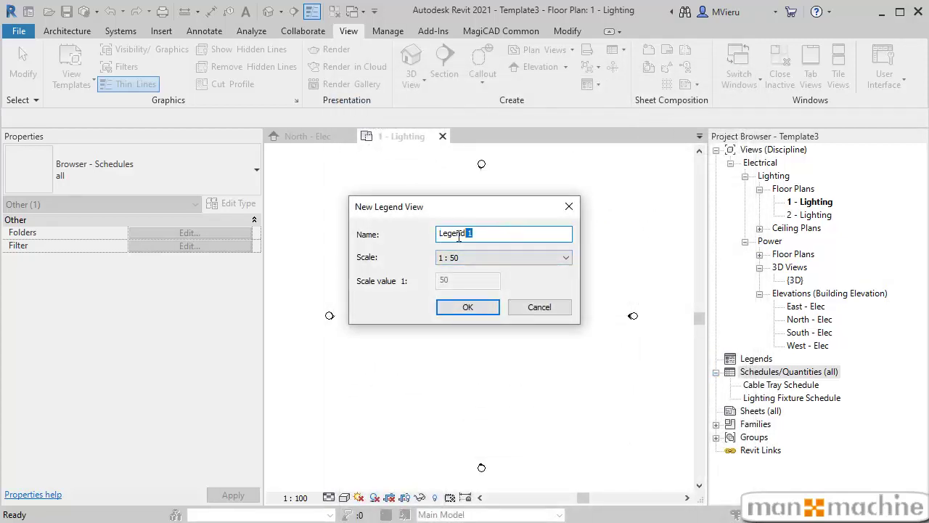
text(Note Iluminat)
click(471, 307)
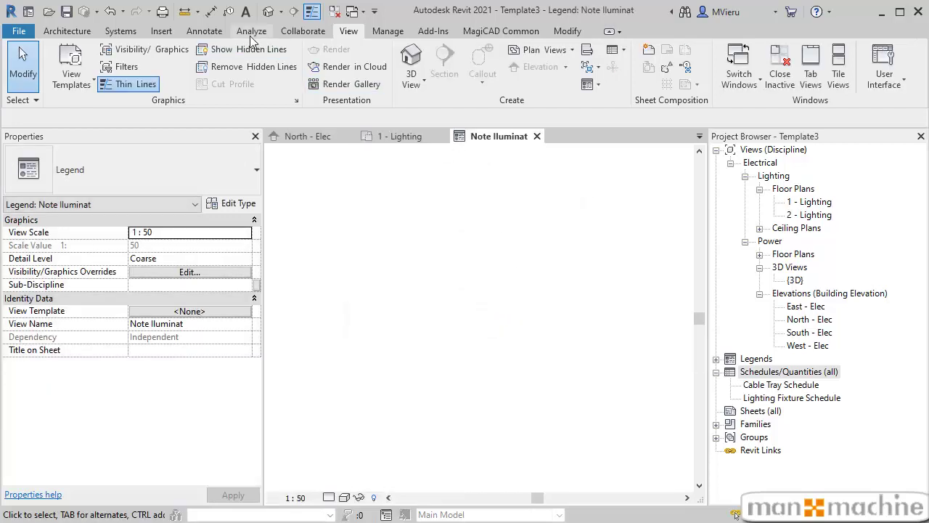
- Place an empty text note in the Note Iluminat legend
click(204, 31)
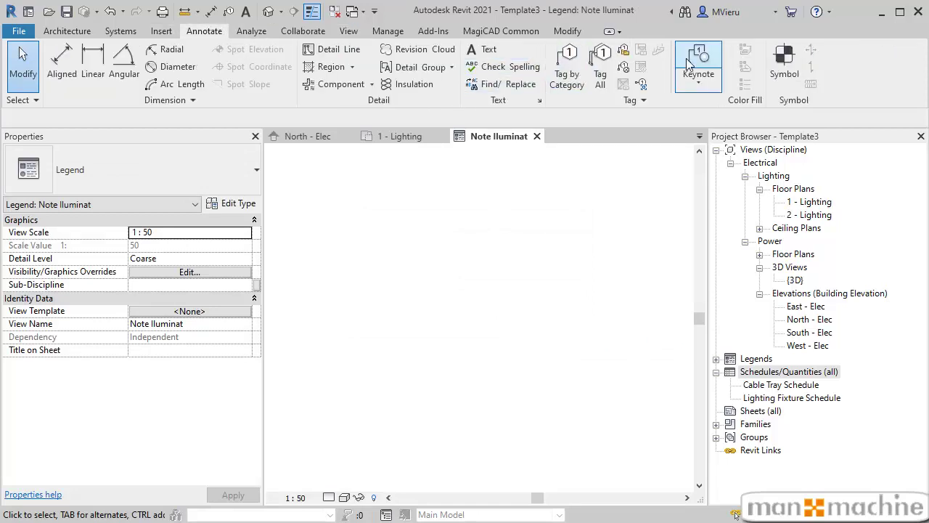
click(481, 51)
click(339, 202)
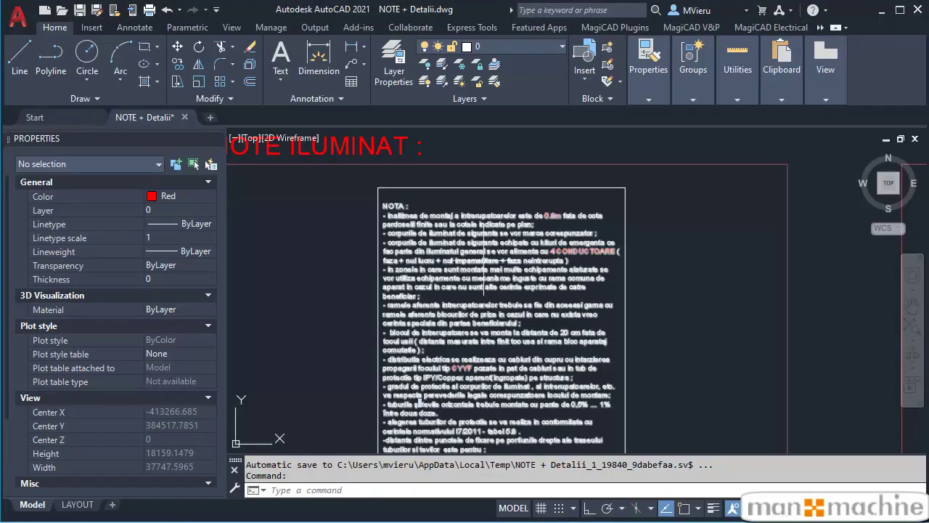
- Copy the NOTA MText content from NOTE + Detalii.dwg and dismiss the copy warning
scroll(450, 240, up, 2)
scroll(437, 215, up, 2)
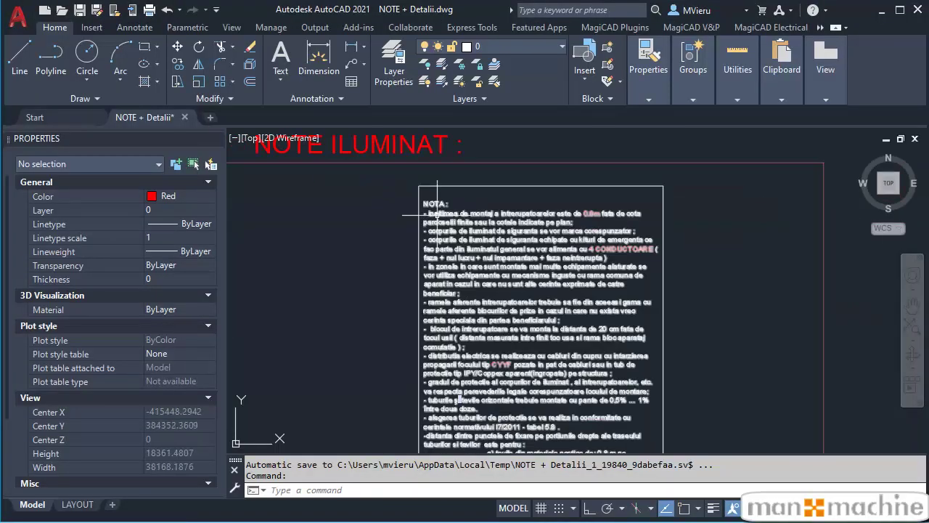
click(437, 215)
double_click(428, 204)
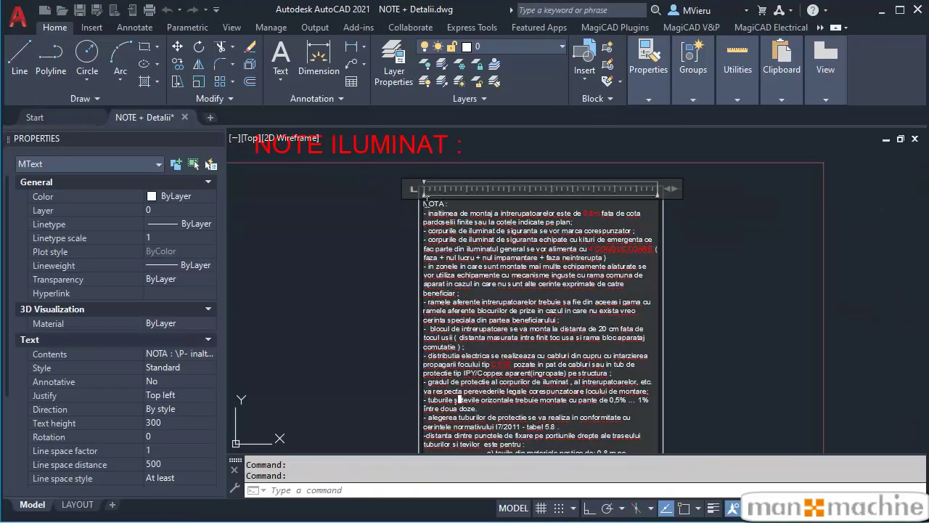
drag(424, 204, 570, 323)
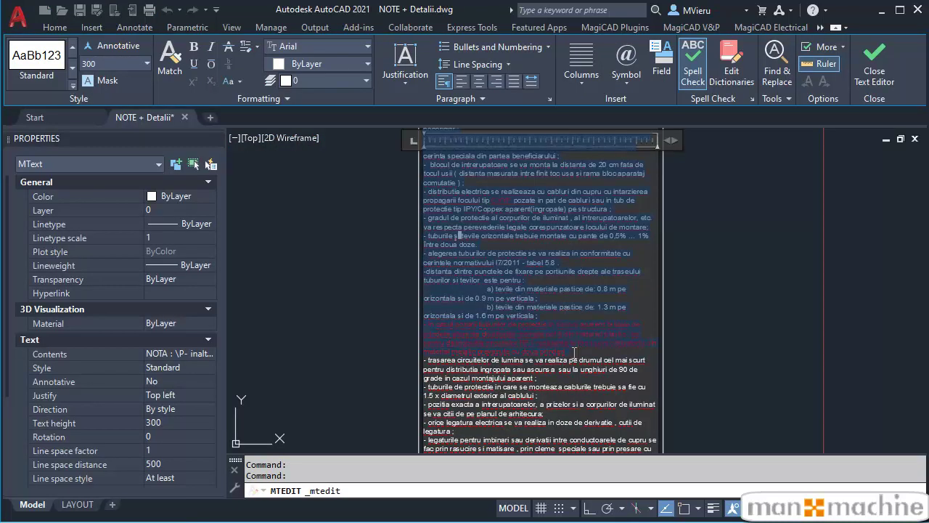
key(ctrl+c)
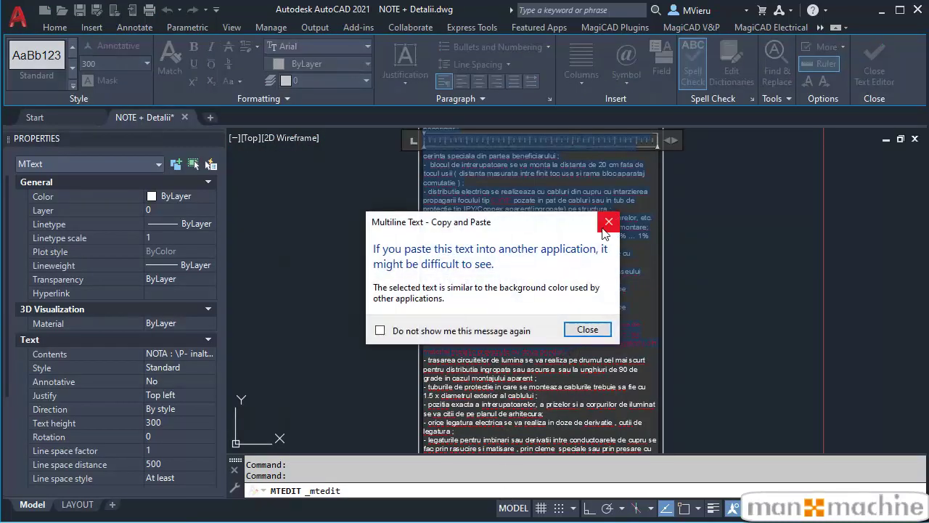
click(585, 329)
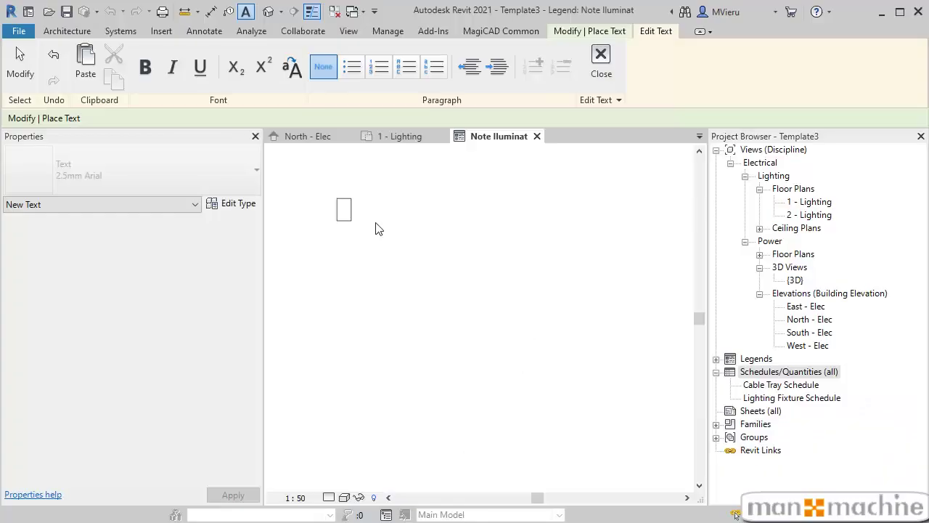
- Paste the copied NOTA notes into the legend's text note and finish editing
key(ctrl+v)
scroll(487, 317, down, 1)
scroll(487, 317, down, 1)
scroll(409, 328, down, 1)
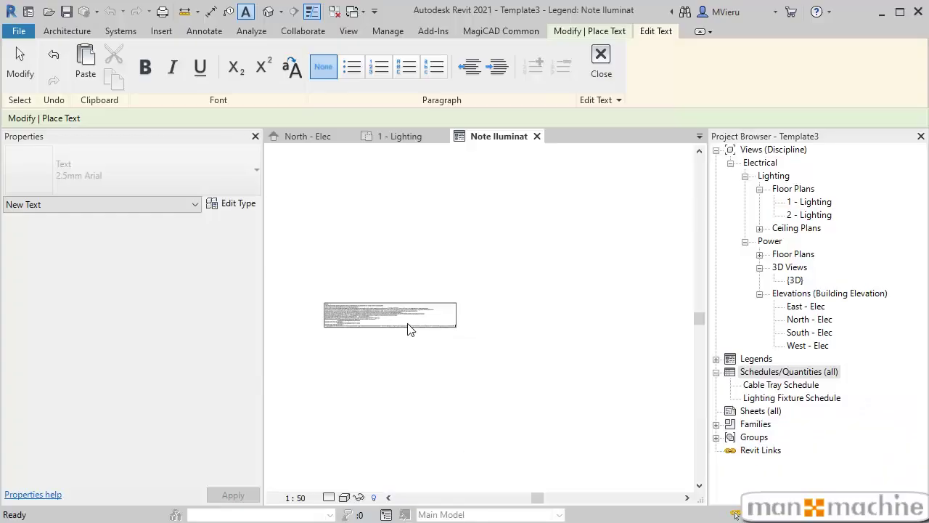
click(339, 334)
scroll(336, 328, up, 2)
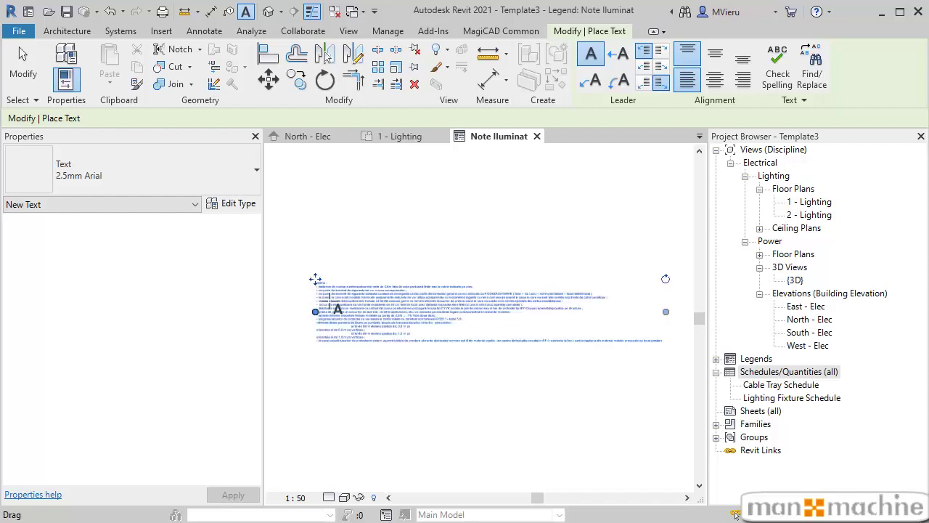
key(Escape)
key(Escape)
- Narrow the notes text box twice so the text rewraps into a taller block
click(396, 291)
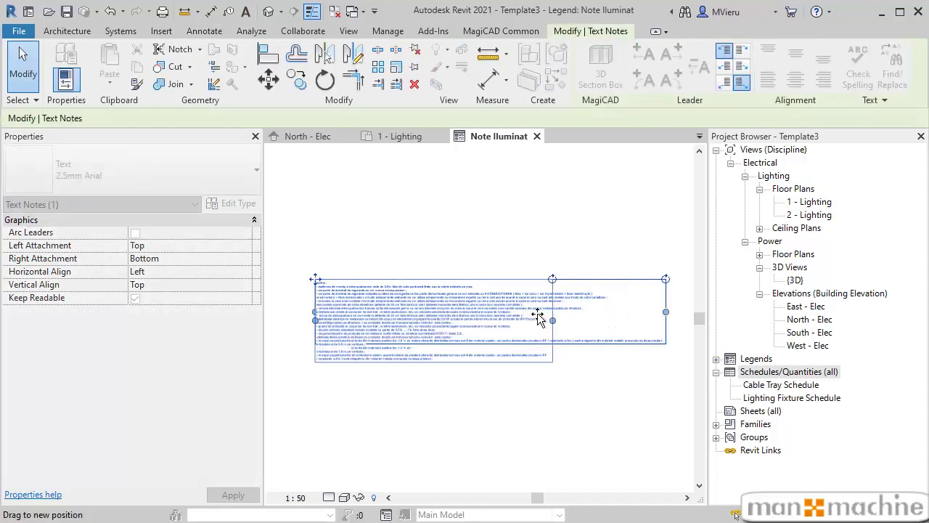
drag(667, 317, 458, 333)
scroll(380, 335, up, 3)
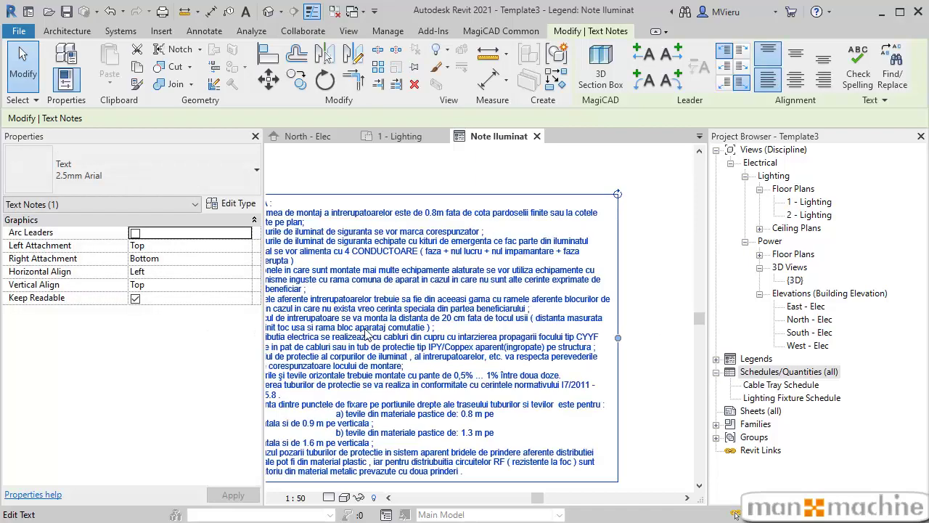
scroll(436, 334, down, 2)
middle_drag(511, 333, 632, 332)
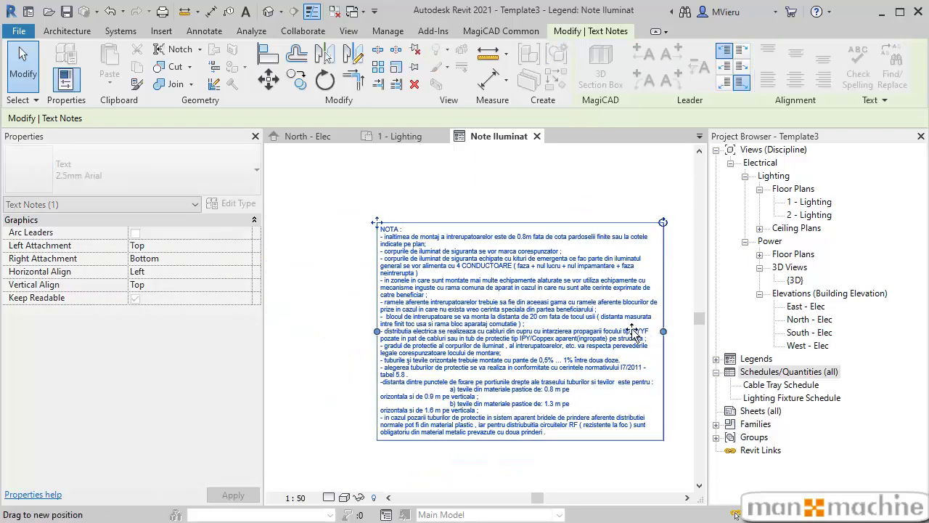
drag(662, 331, 614, 328)
click(569, 185)
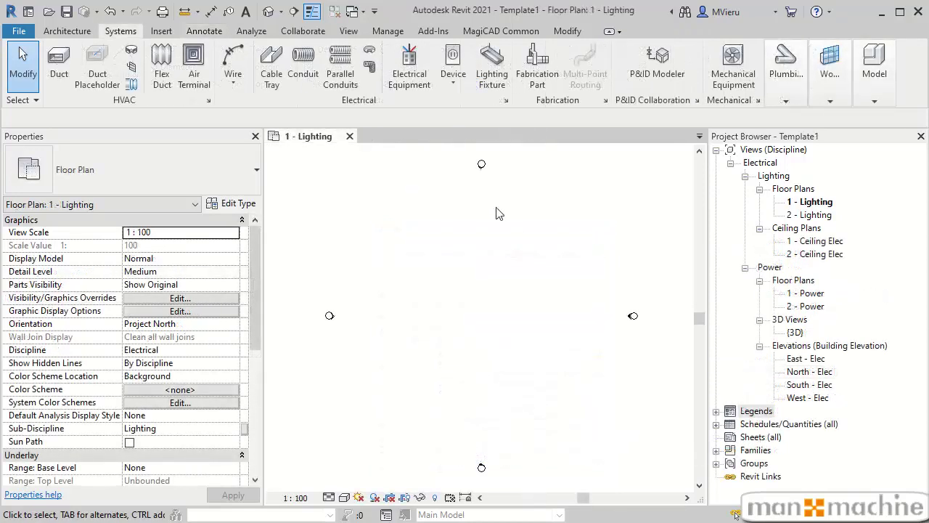
- Open Browser Organization for Views (Discipline) and edit the Discipline scheme
click(773, 149)
right_click(770, 149)
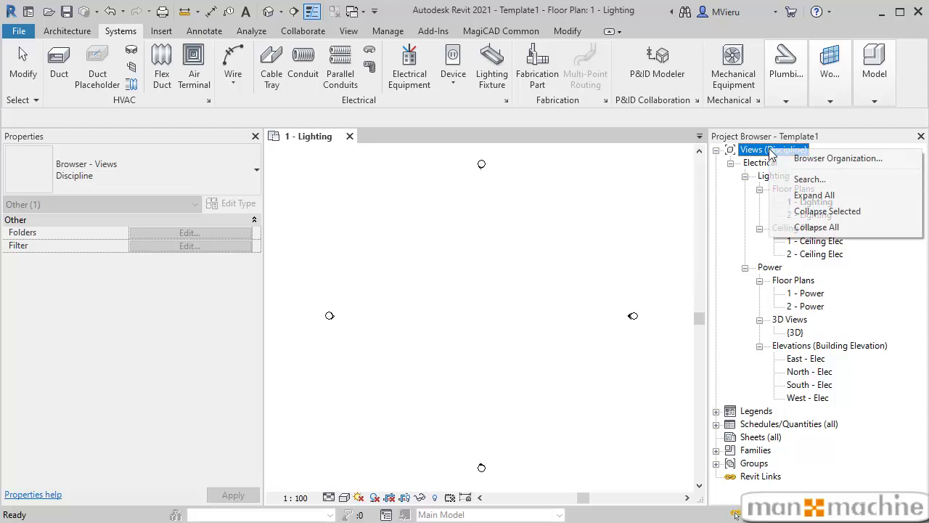
click(819, 166)
drag(778, 138, 525, 185)
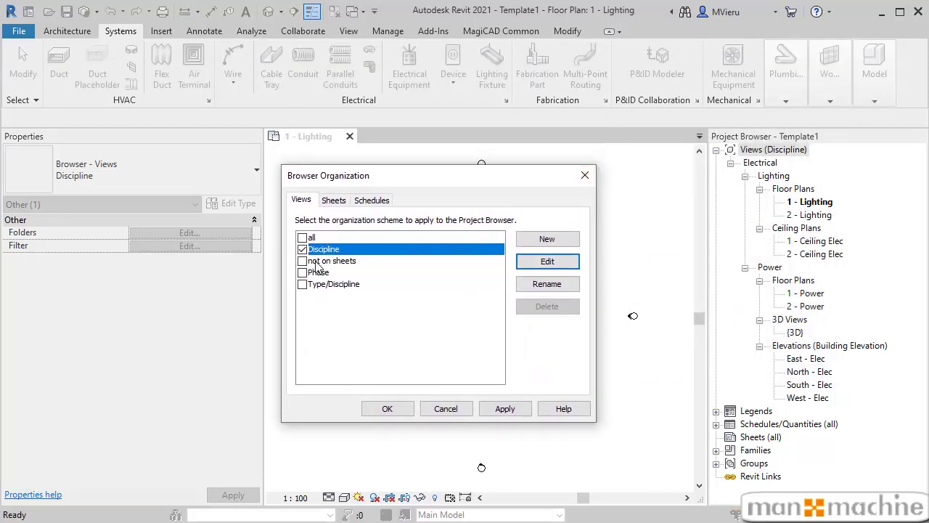
click(550, 262)
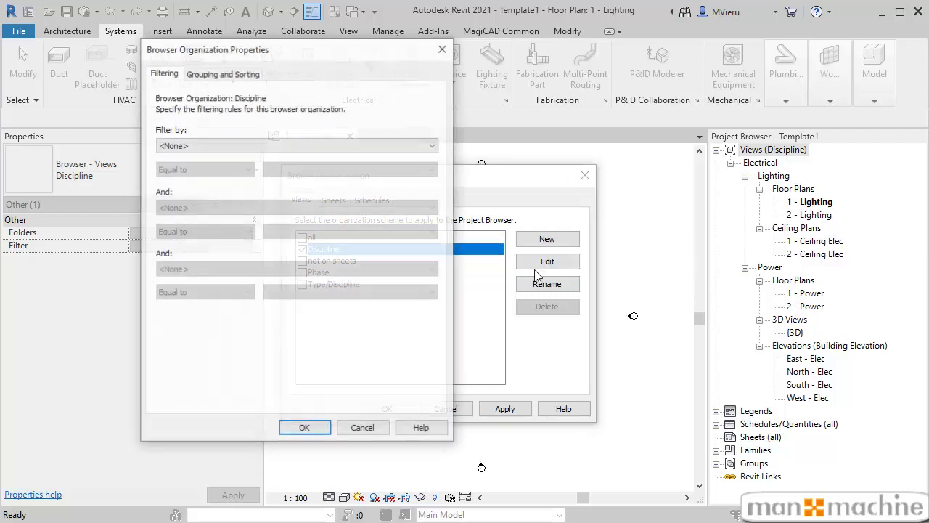
- Set the second Then by grouping to View Name and apply the organization
click(219, 74)
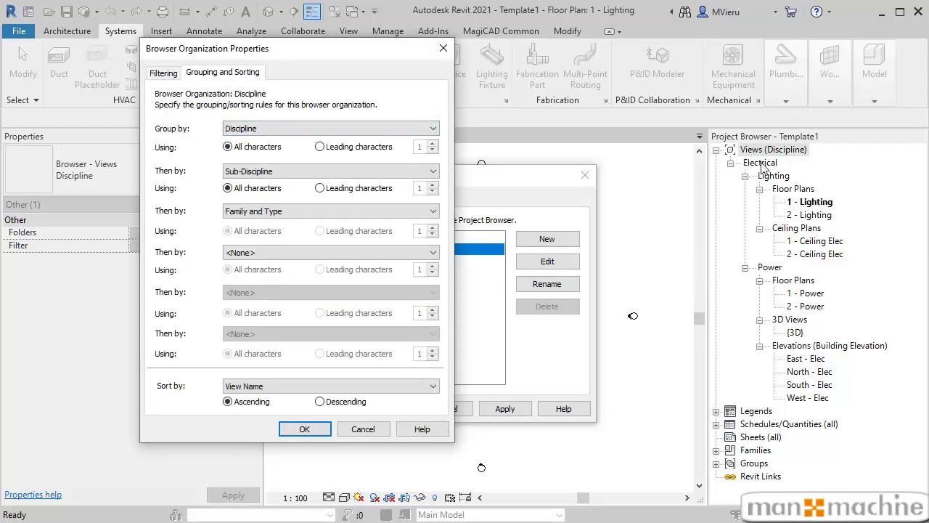
click(274, 172)
click(262, 280)
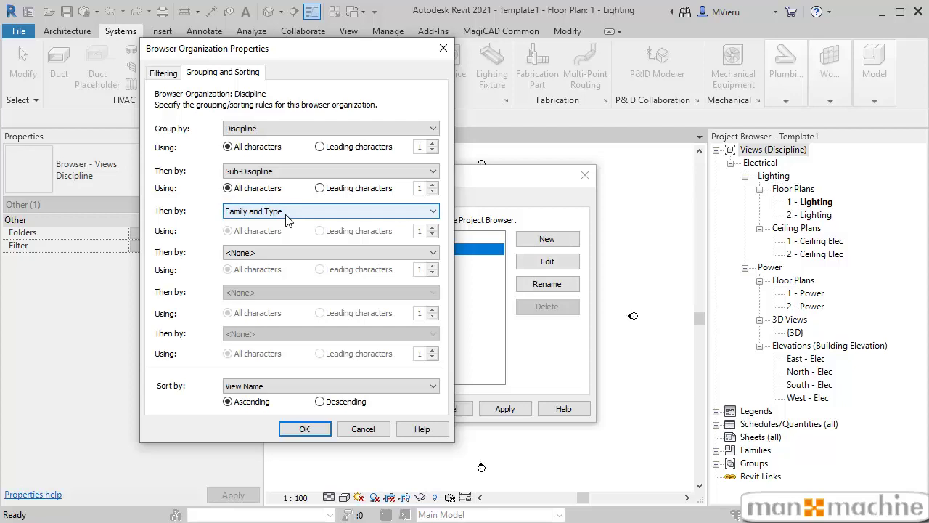
click(274, 174)
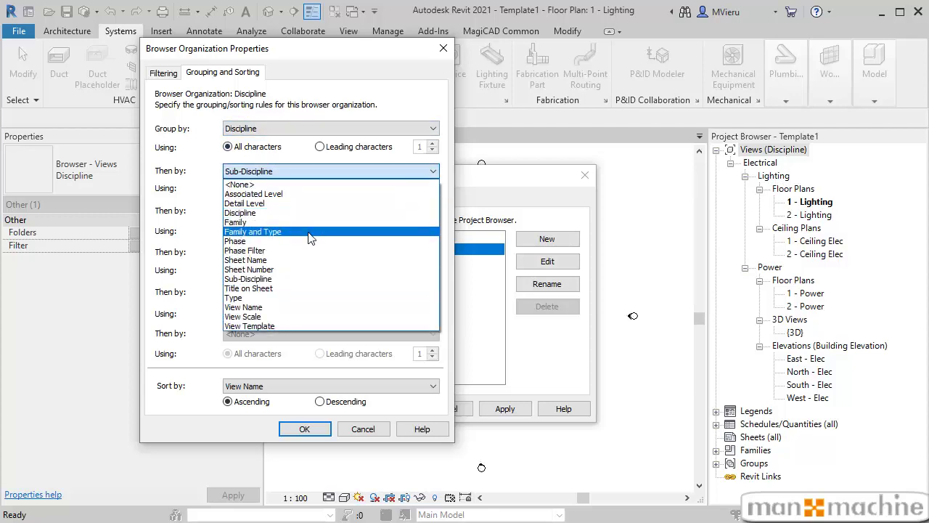
click(254, 308)
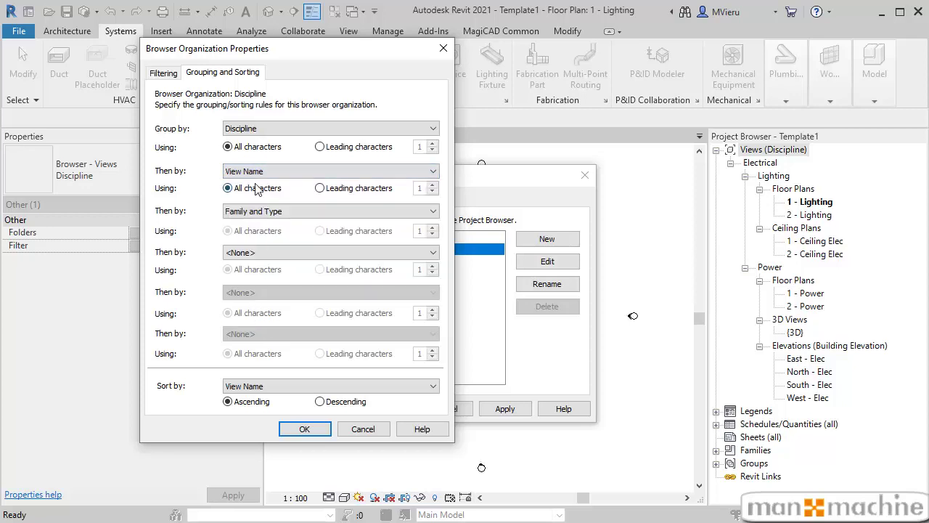
click(309, 429)
click(501, 405)
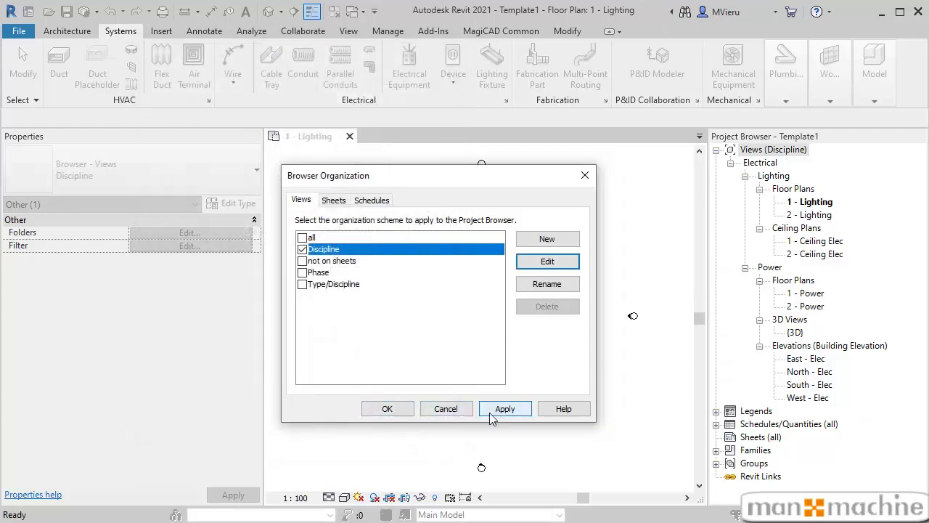
click(448, 405)
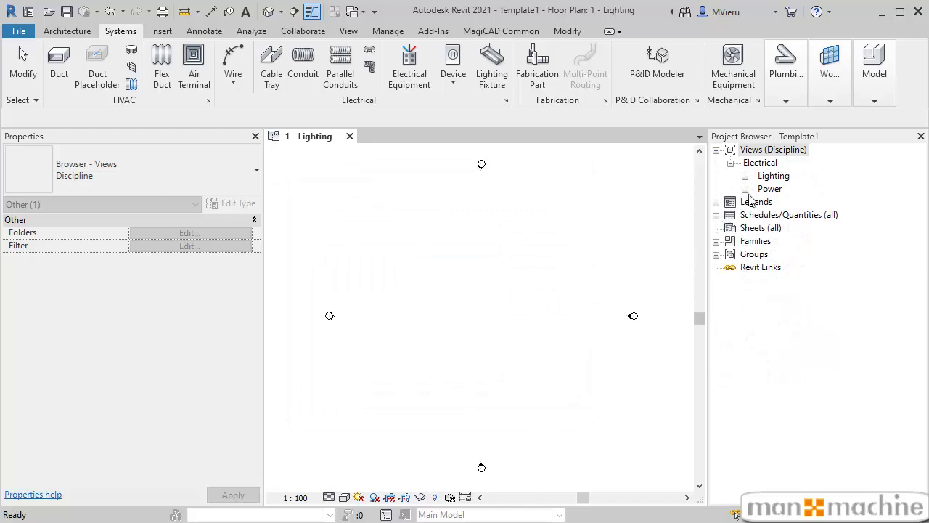
- Open the South - Elec elevation under Power > Elevations and window-select Level 1 and Level 2
click(746, 190)
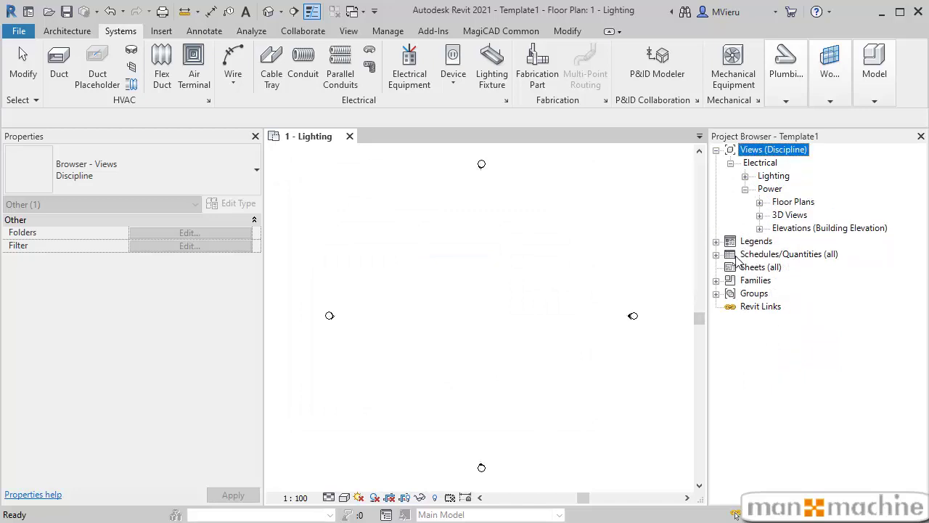
click(760, 229)
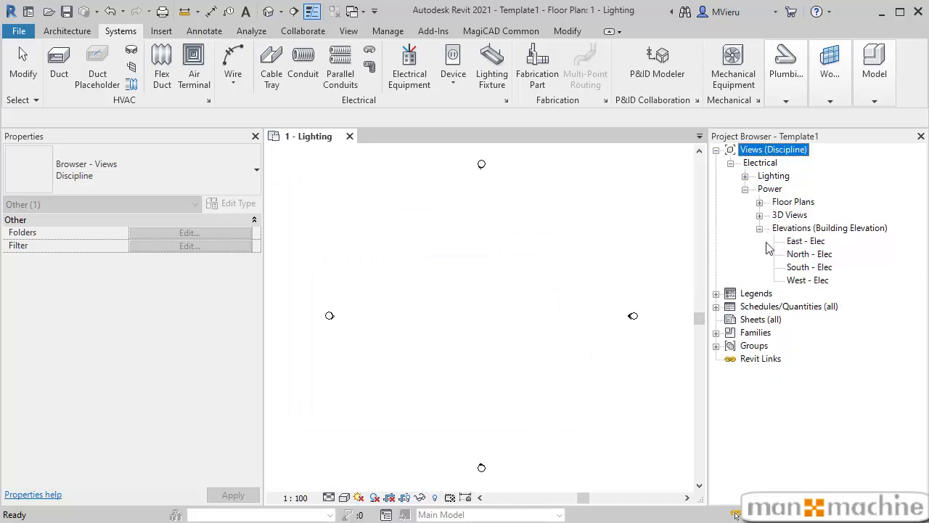
double_click(808, 267)
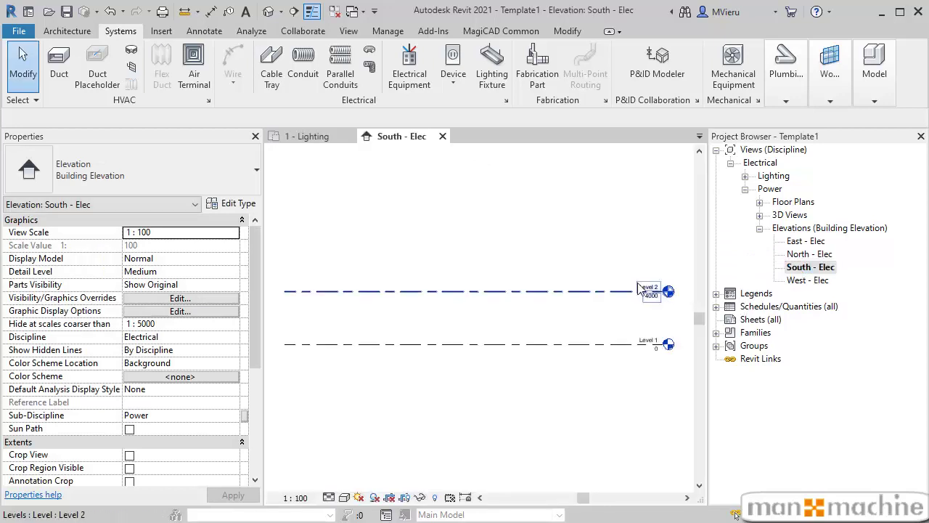
scroll(435, 340, down, 1)
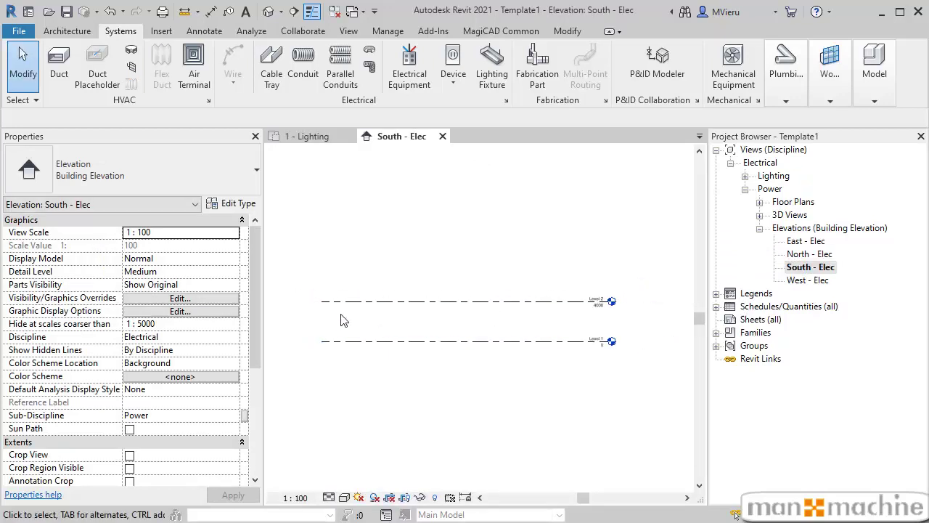
drag(292, 265, 639, 391)
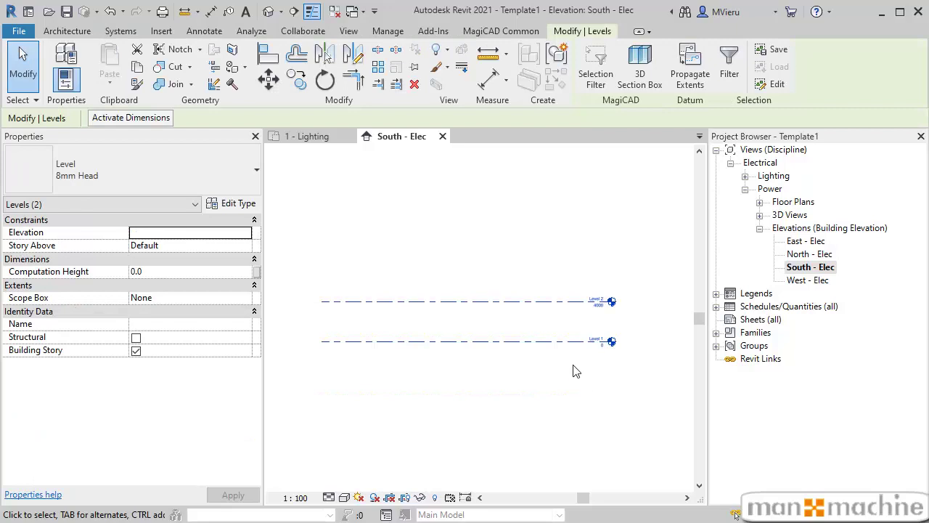
- Delete Levels 1 and 2, accepting removal of 12 elements and 6 views
scroll(556, 339, up, 1)
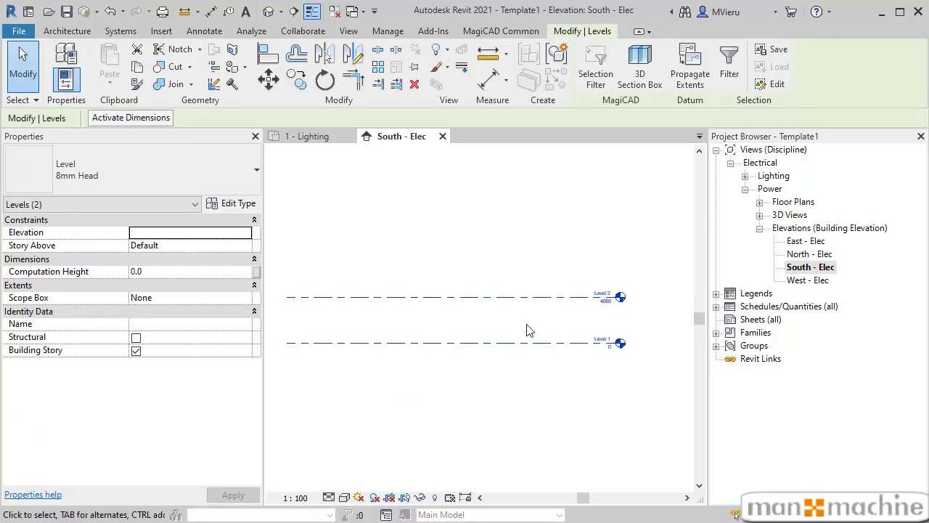
key(Delete)
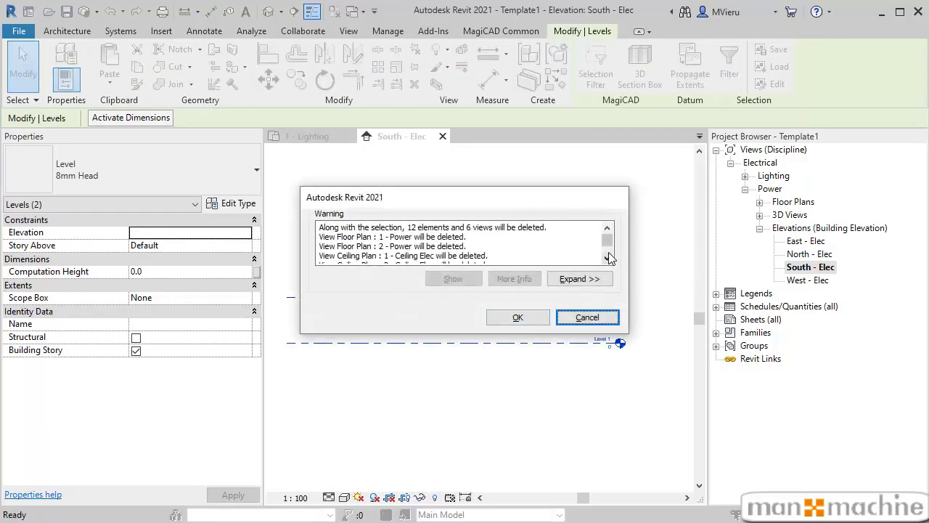
scroll(608, 246, down, 1)
scroll(605, 244, down, 2)
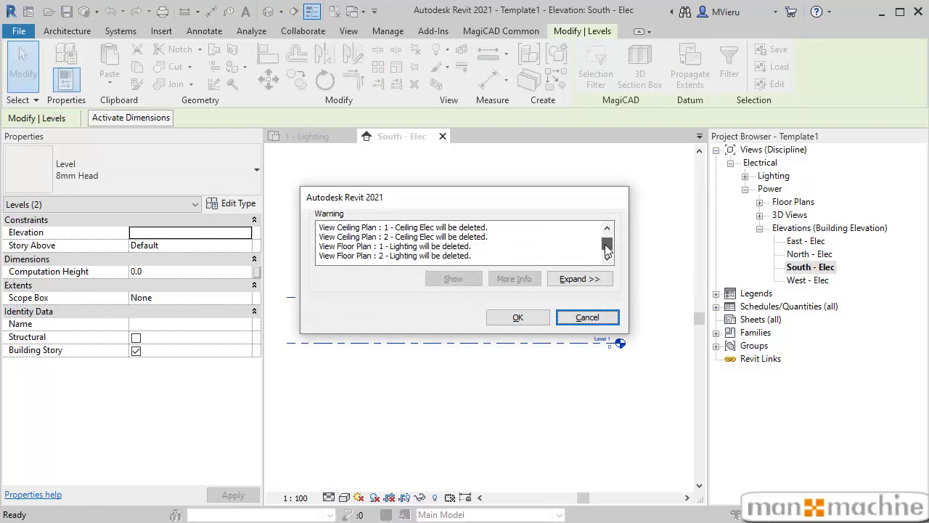
click(518, 321)
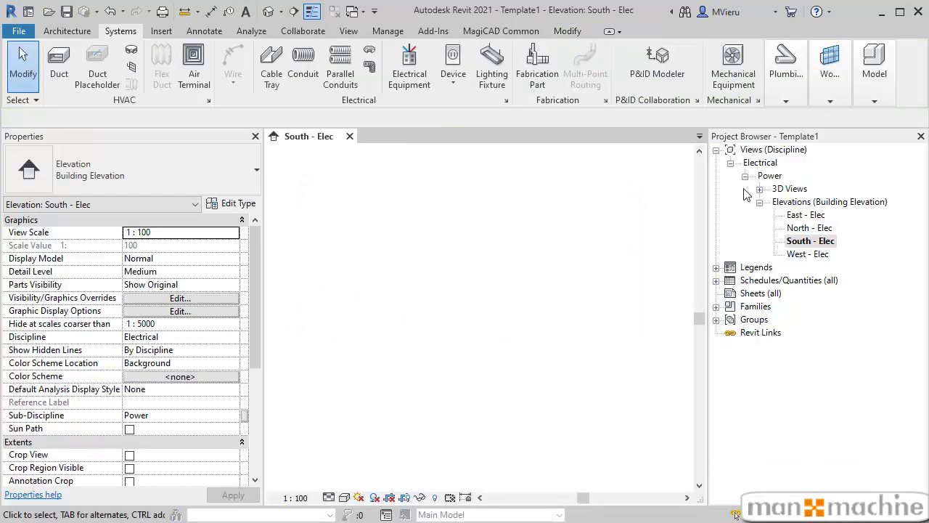
- Re-expand the Electrical views and 3D Views groups in the Project Browser
click(732, 164)
click(731, 164)
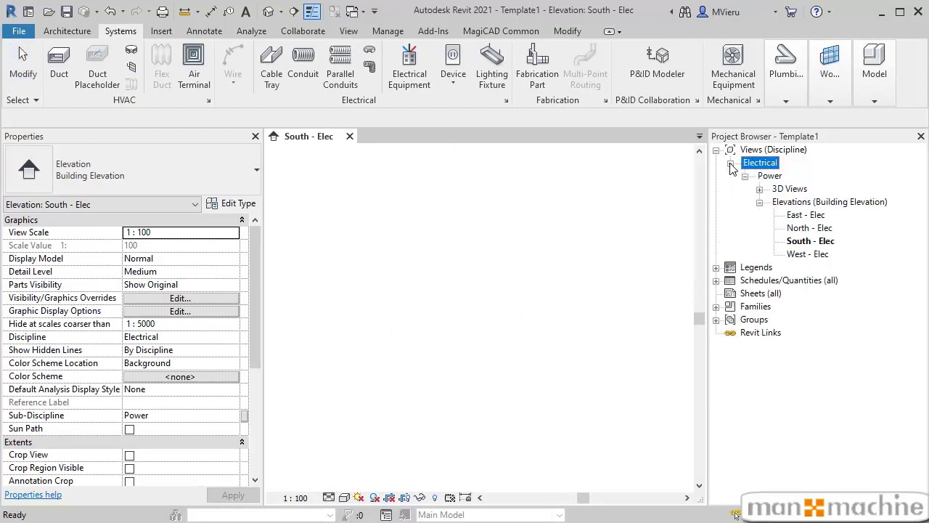
click(759, 189)
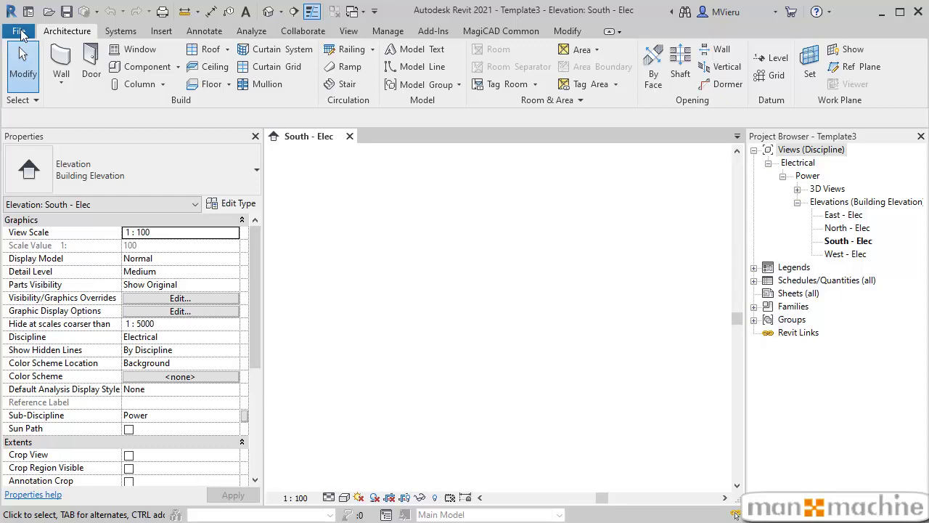
- Save As a template on the Desktop named Test TEMPLATE.rte
click(23, 34)
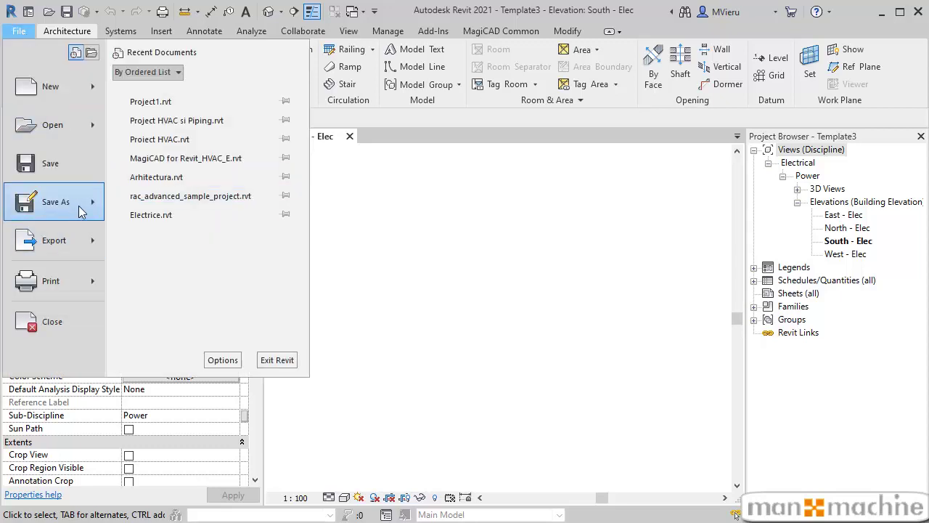
mouse_move(54, 201)
click(148, 232)
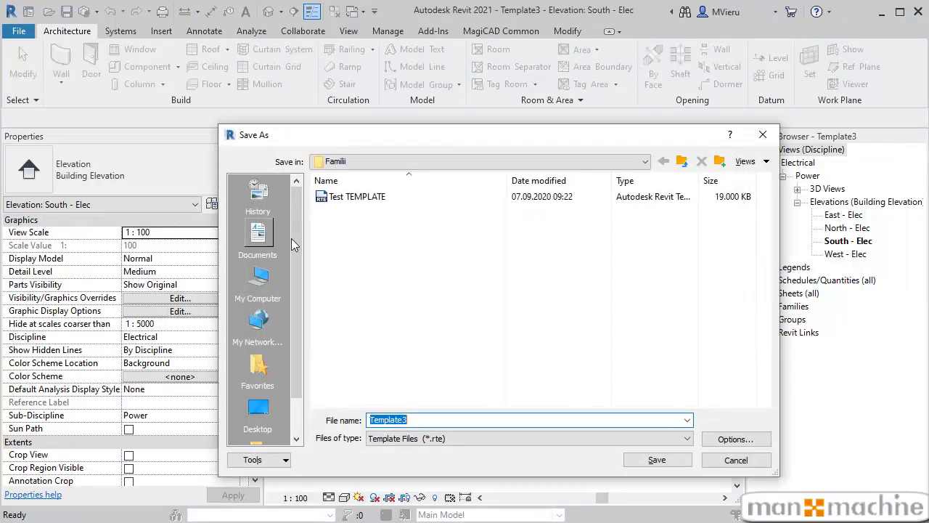
click(288, 402)
double_click(415, 420)
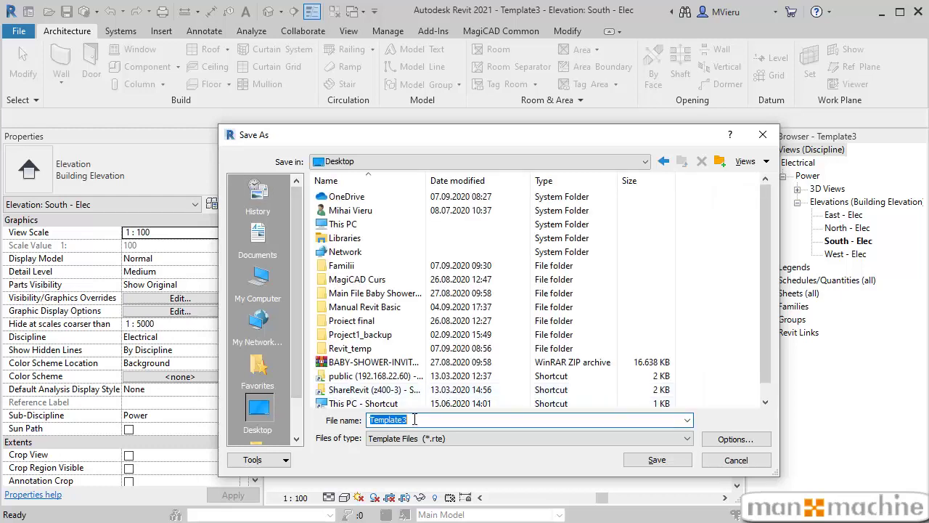
text(tESt TEMPLATE.rte)
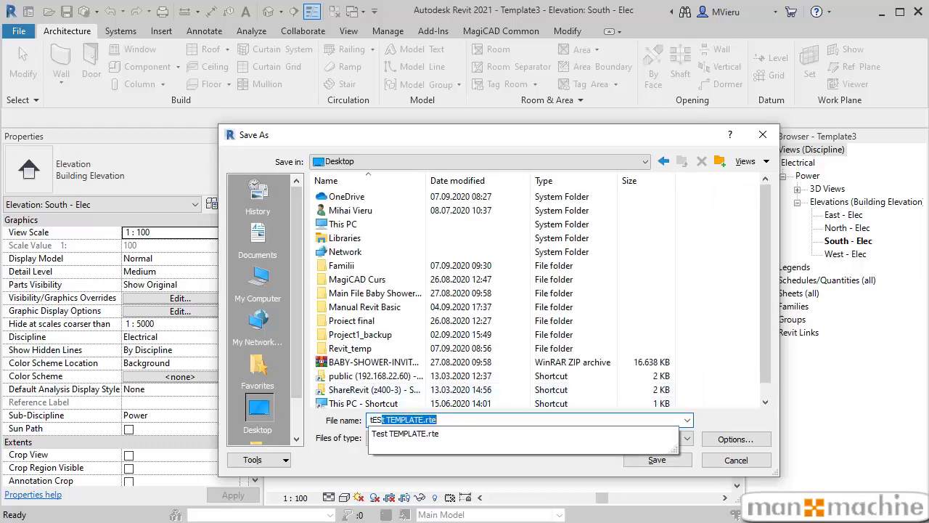
click(395, 434)
scroll(406, 389, down, 1)
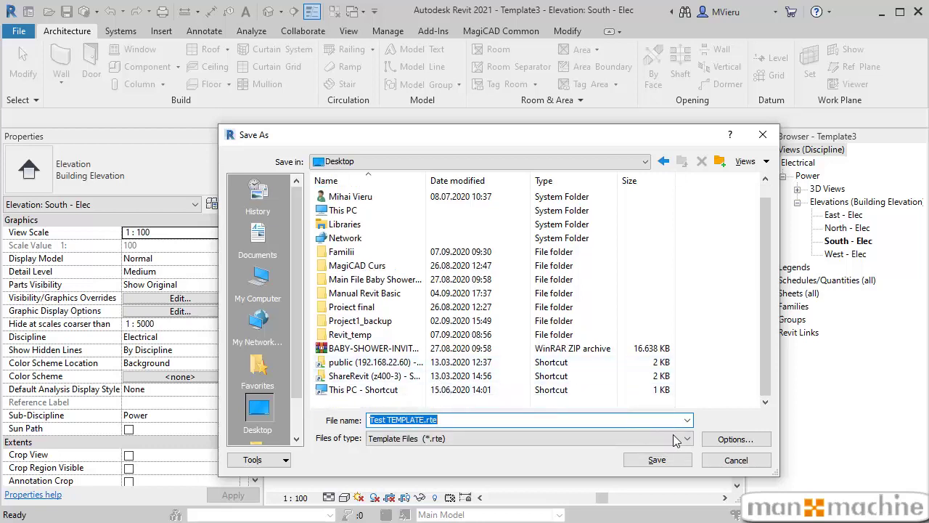
click(652, 465)
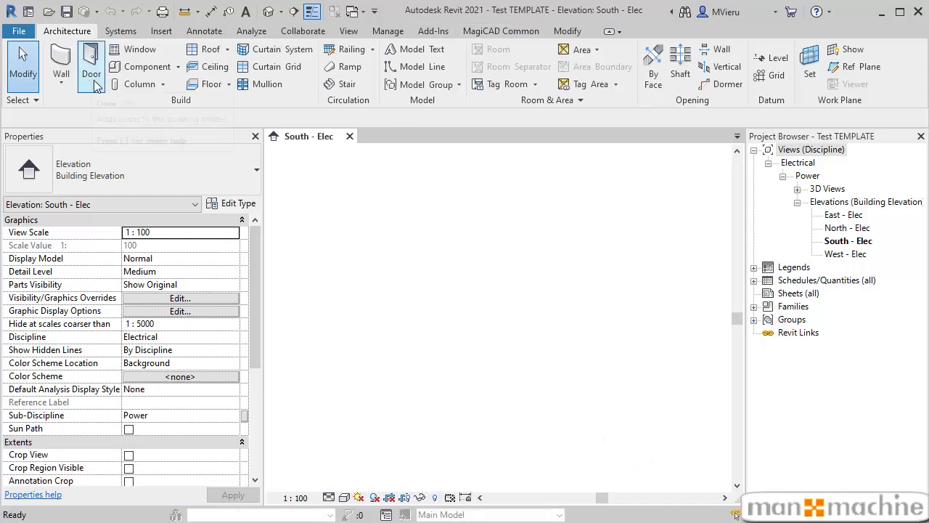
- Close the South - Elec view and start a new project model
click(349, 136)
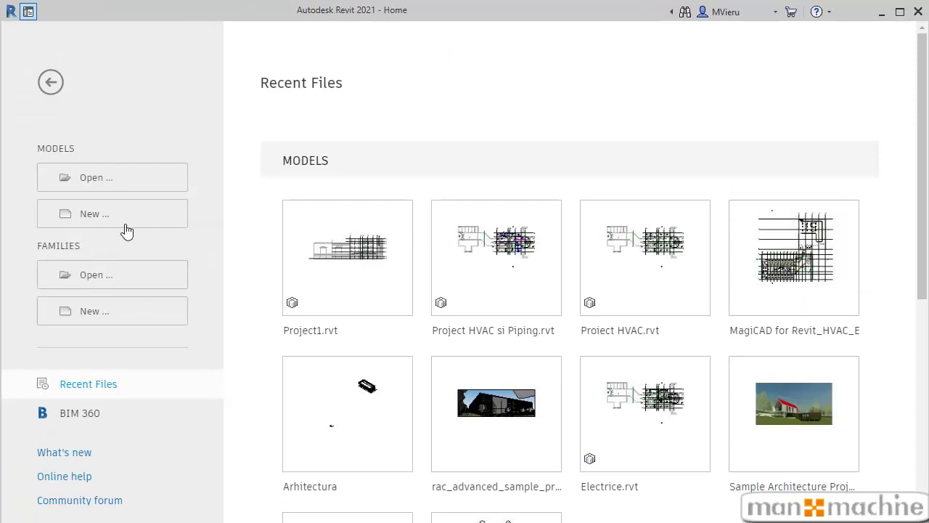
click(125, 221)
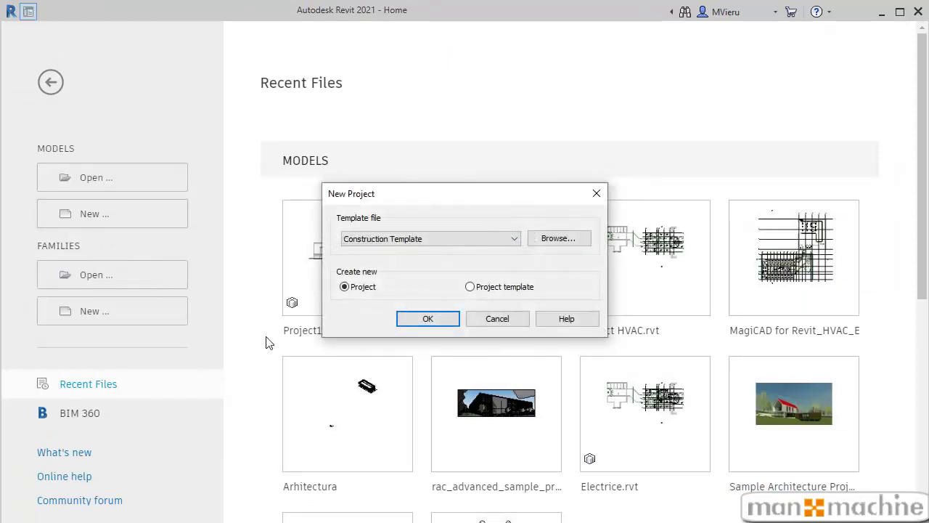
click(516, 238)
click(516, 238)
- Choose Test TEMPLATE.rte from the Desktop as template and create the project
click(557, 240)
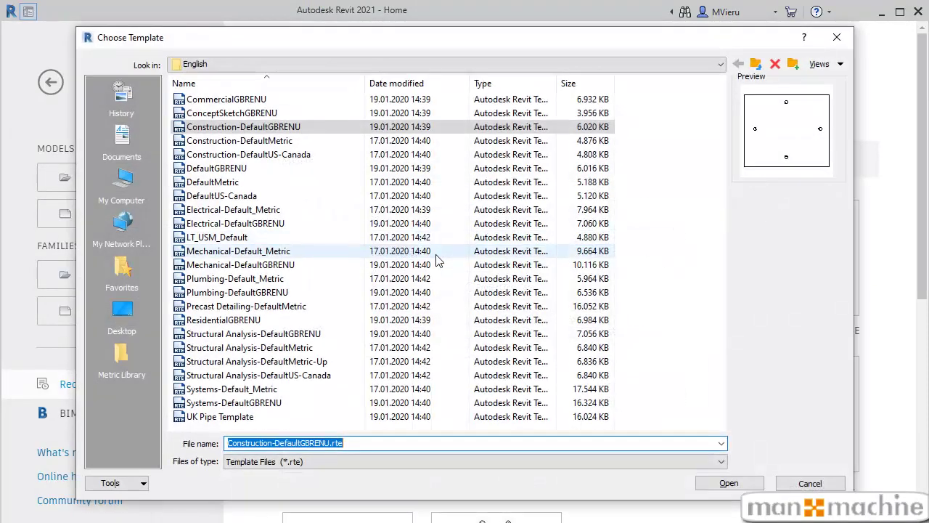
click(122, 312)
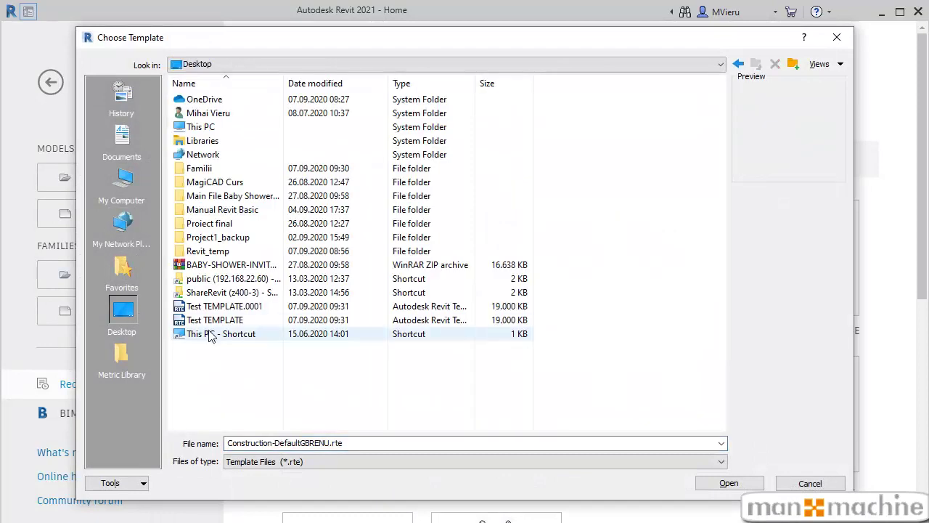
click(214, 321)
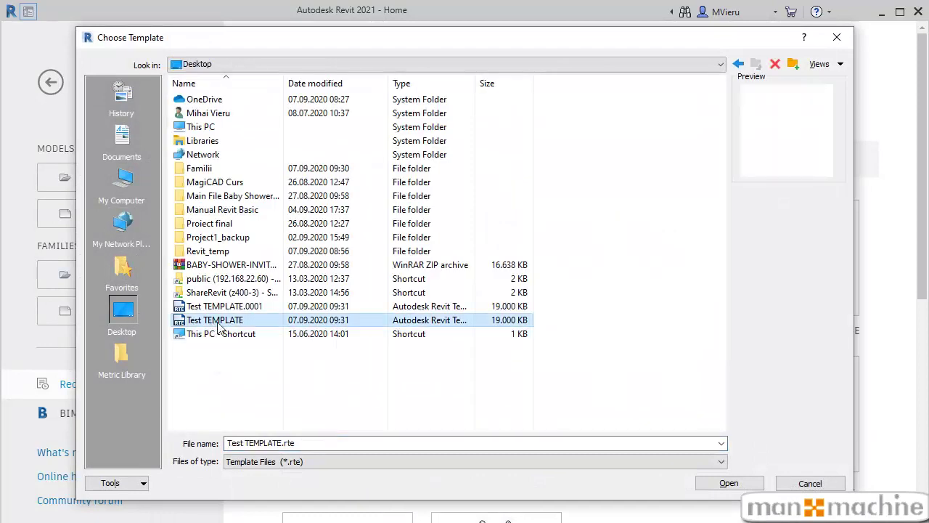
click(728, 484)
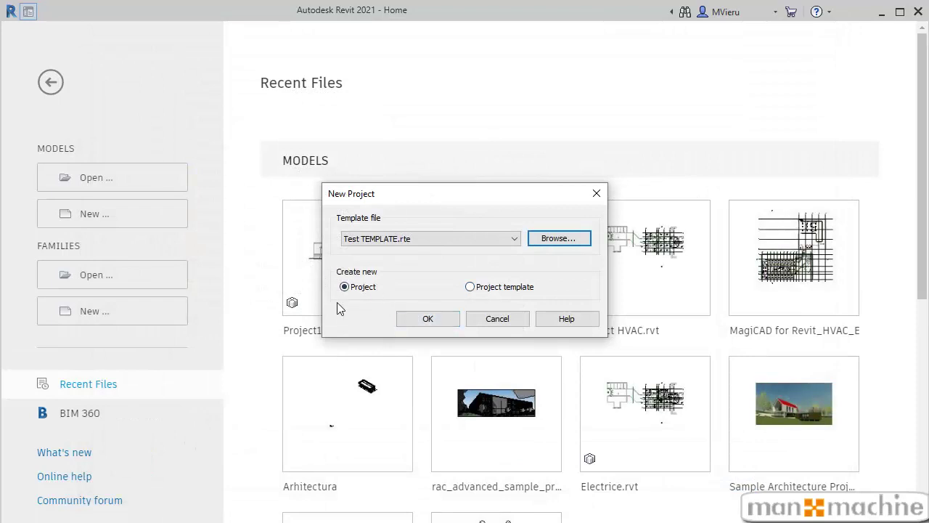
click(427, 319)
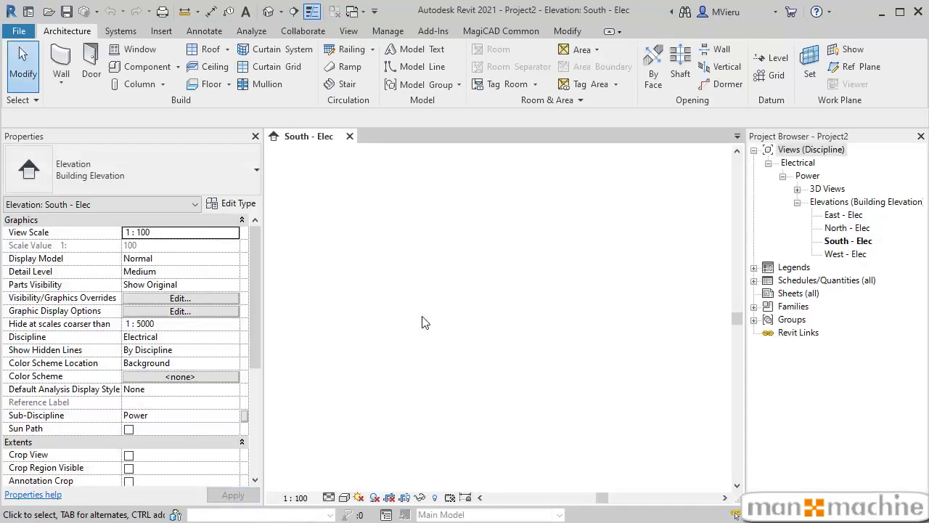
- Link the Architecture model from D:\1-Cursuri\1.4 - Revit MEP - Mecanical\Revit MEP HVAC into Project2
click(161, 33)
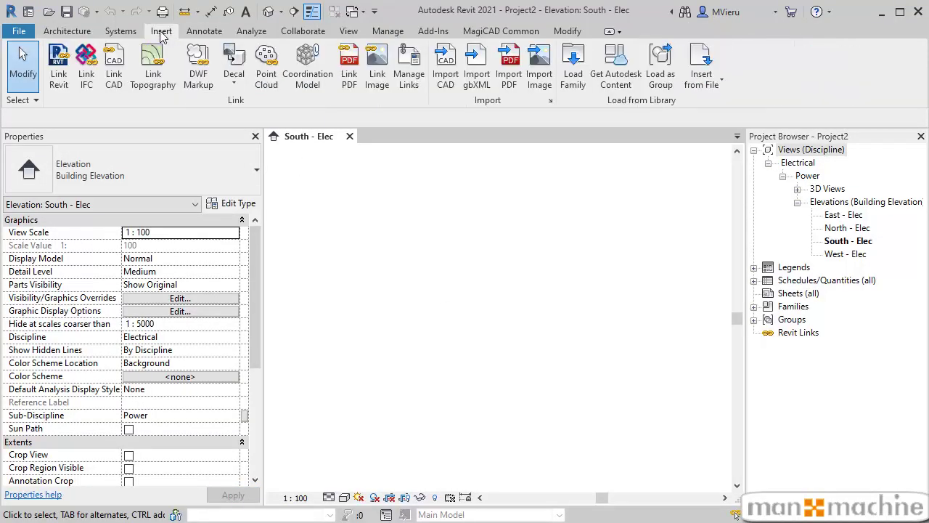
click(69, 64)
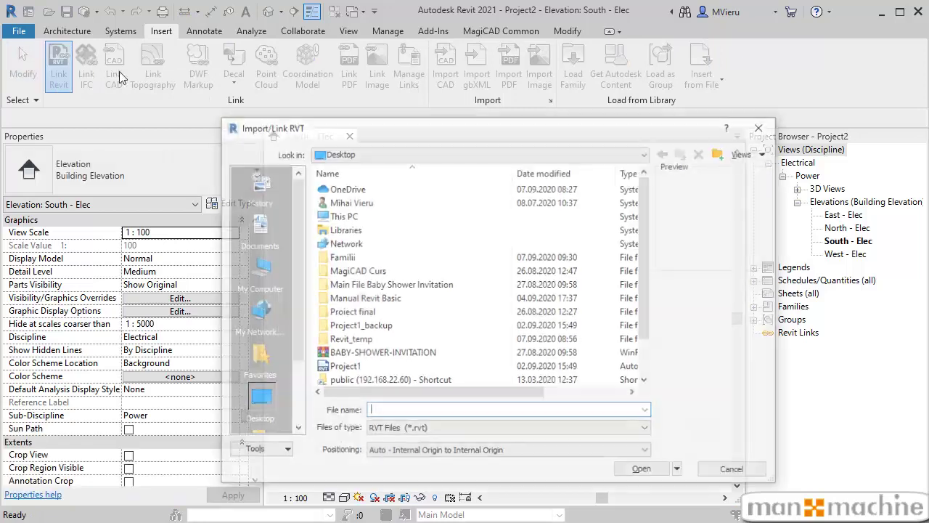
click(267, 288)
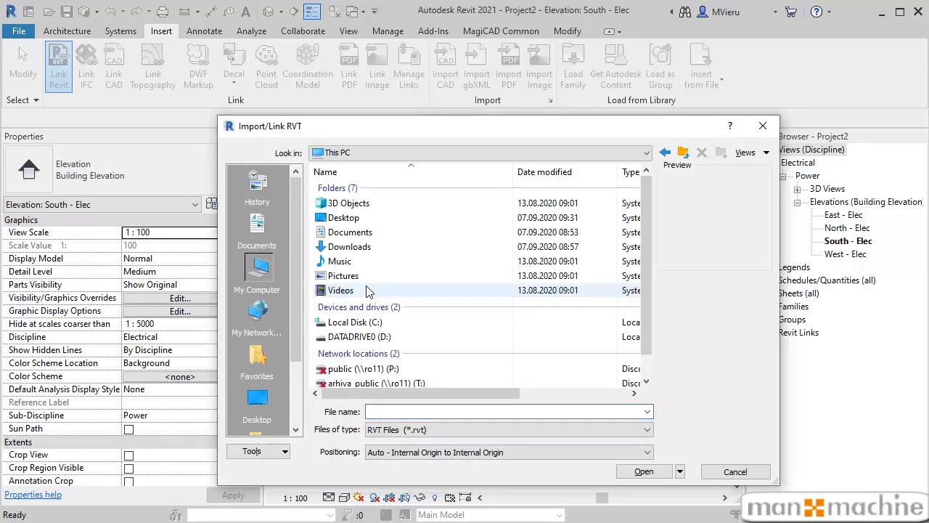
double_click(361, 336)
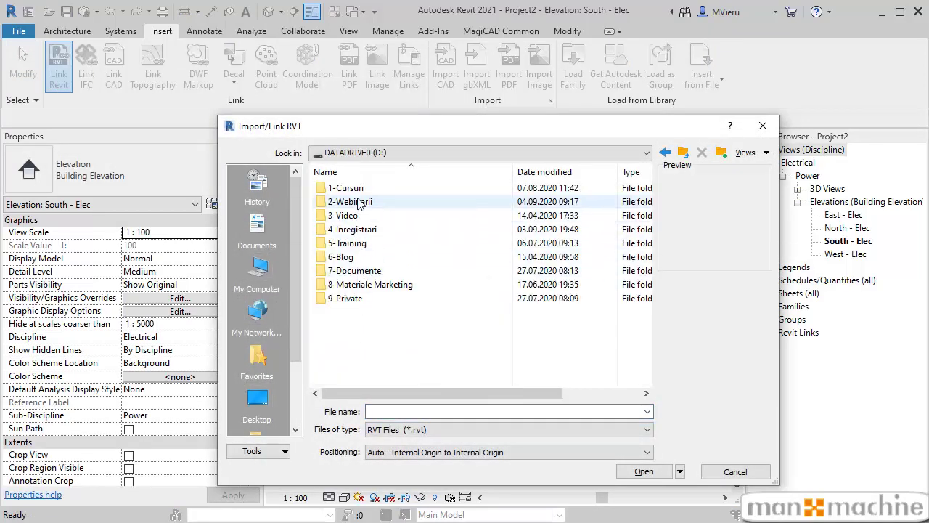
double_click(352, 183)
double_click(331, 229)
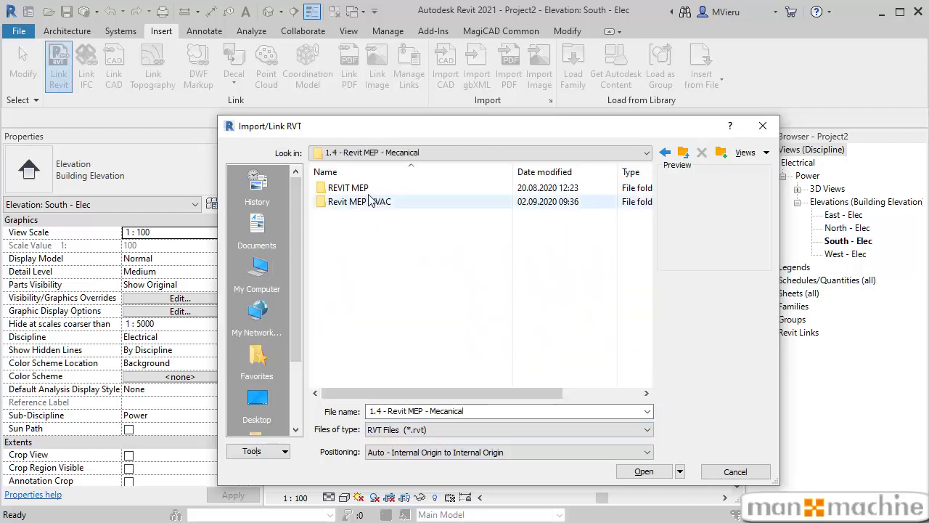
double_click(359, 182)
click(349, 214)
click(644, 471)
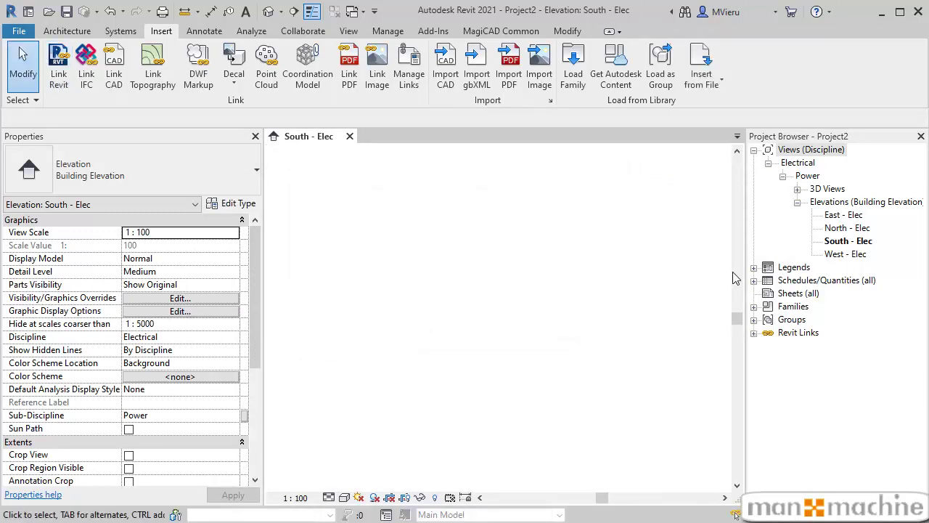
- Open the West - Elec elevation and zoom to inspect the linked building's levels and grids
double_click(856, 254)
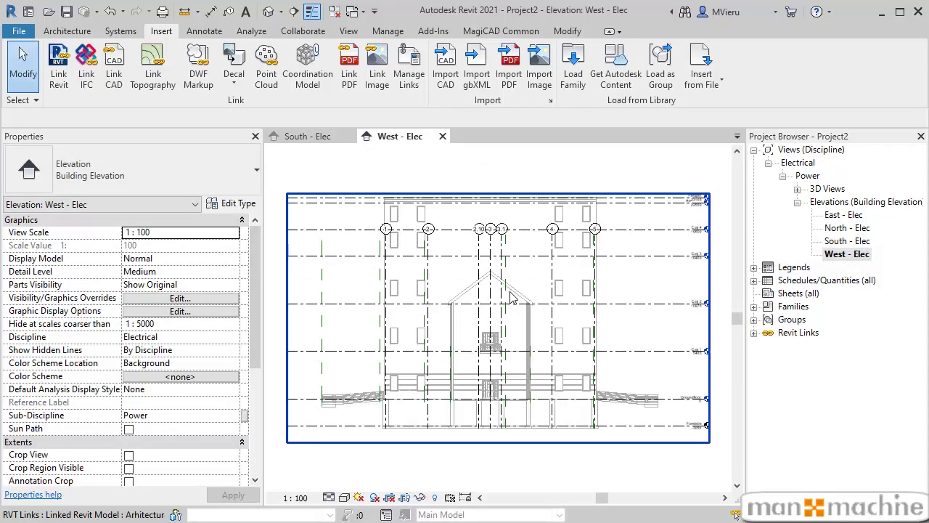
scroll(610, 331, down, 2)
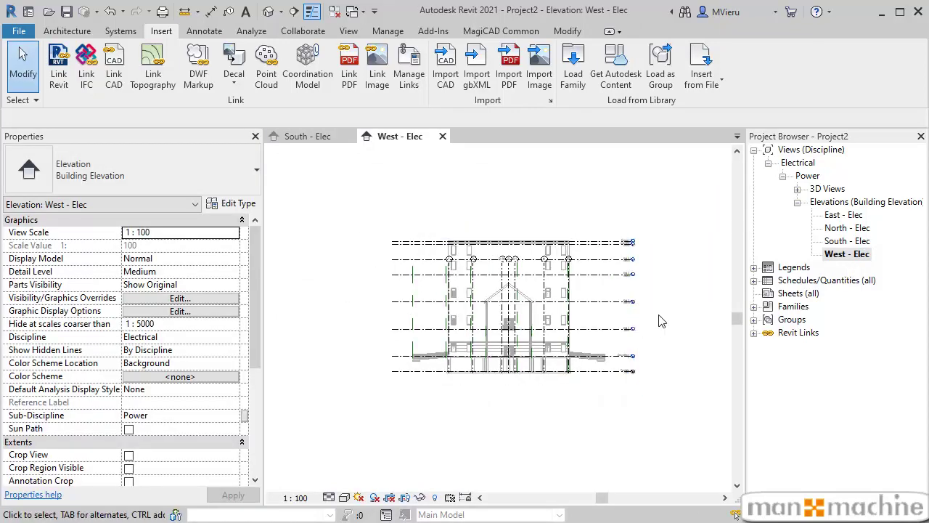
scroll(661, 321, up, 2)
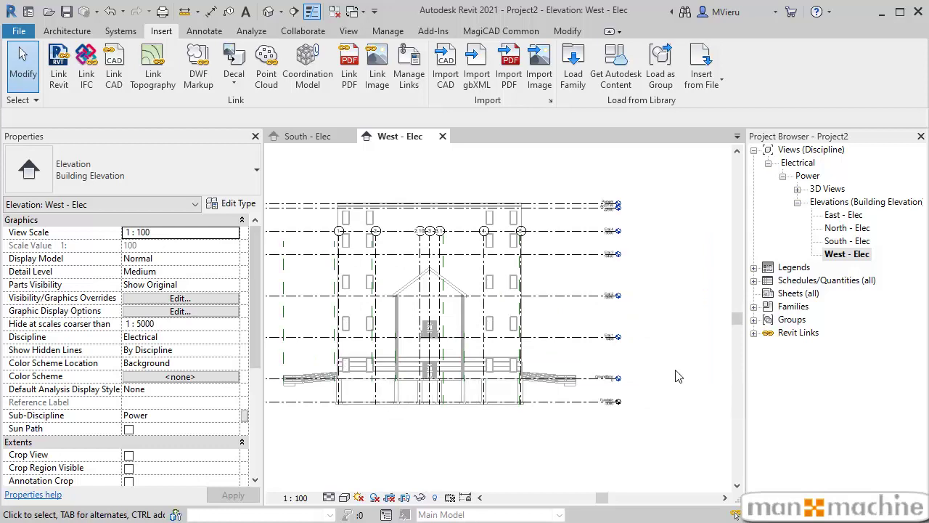
scroll(675, 376, up, 1)
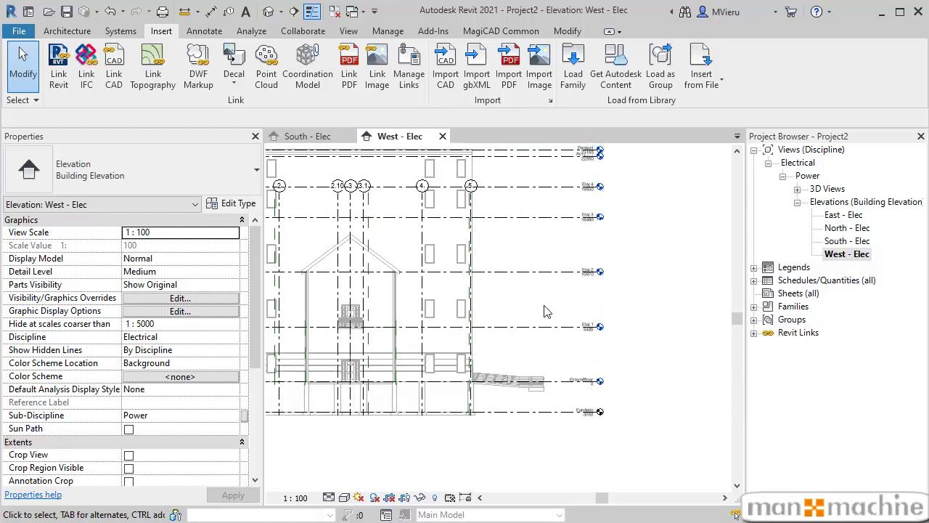
scroll(501, 349, down, 1)
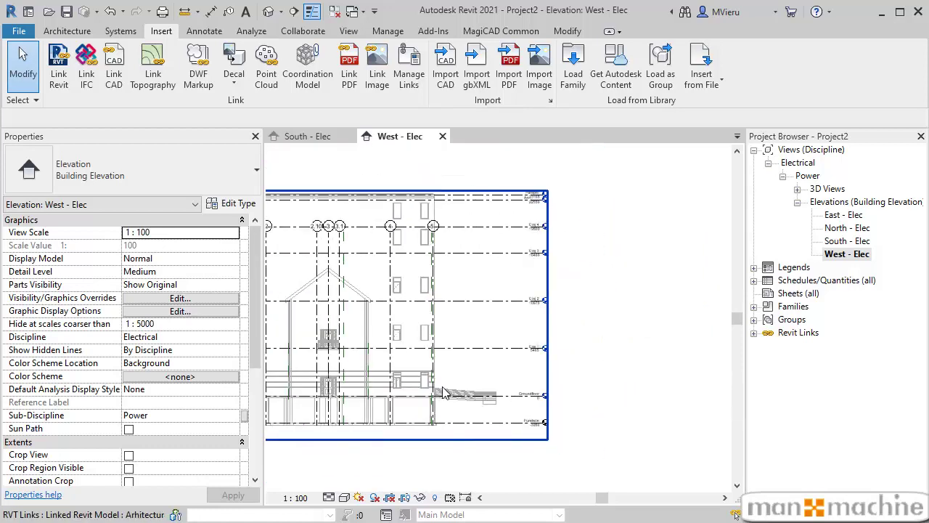
scroll(443, 388, down, 1)
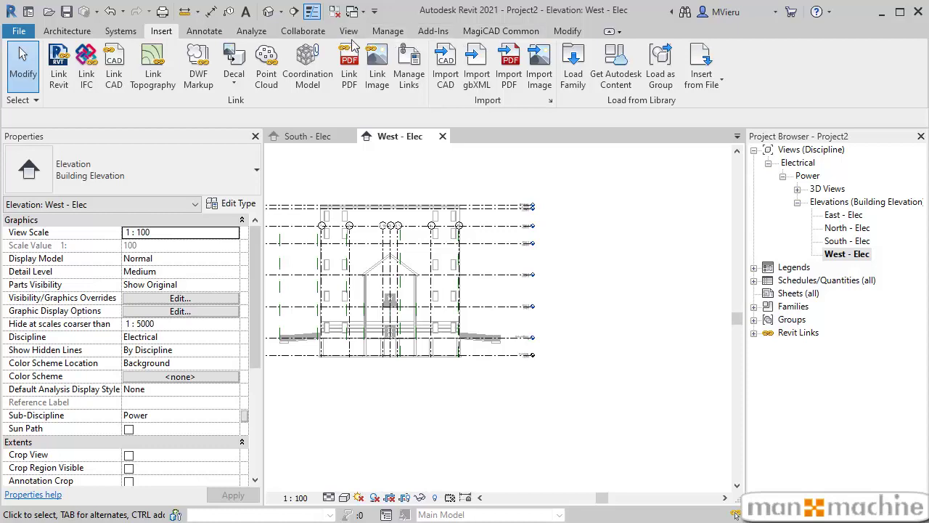
- Copy/Monitor the linked architecture model and crossing-select its levels to copy with Multiple
click(312, 32)
click(692, 76)
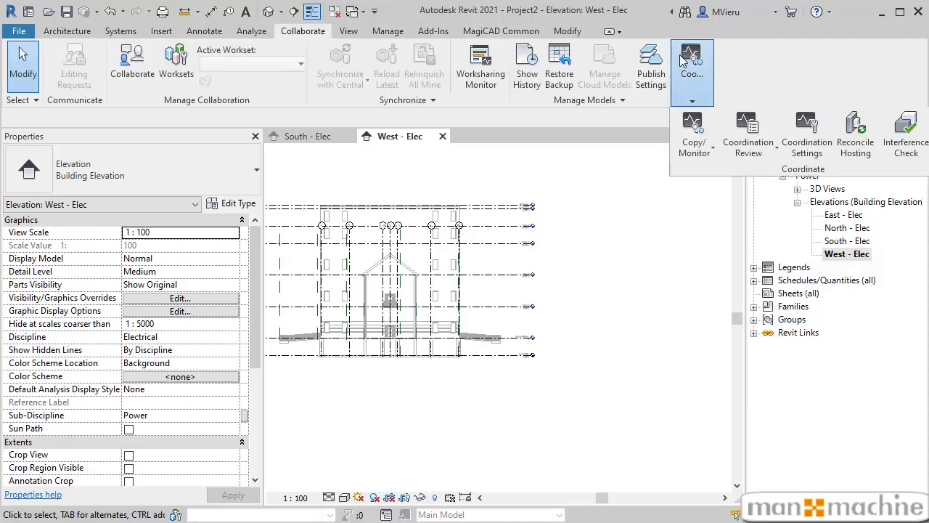
click(694, 145)
click(701, 207)
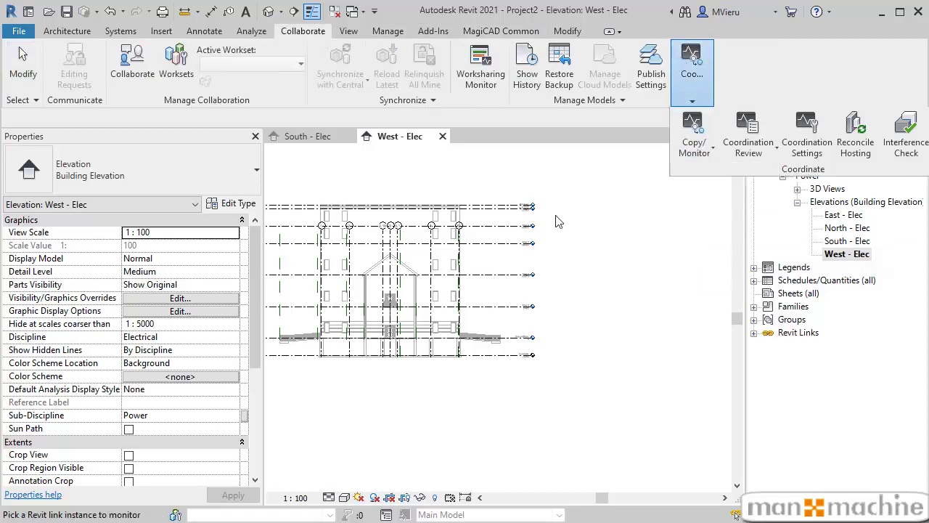
click(483, 231)
click(93, 62)
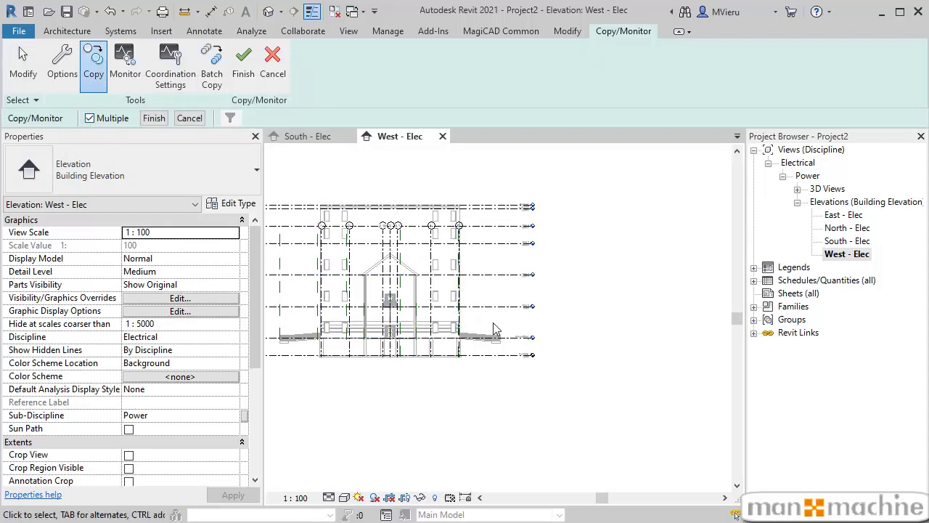
drag(577, 386, 523, 196)
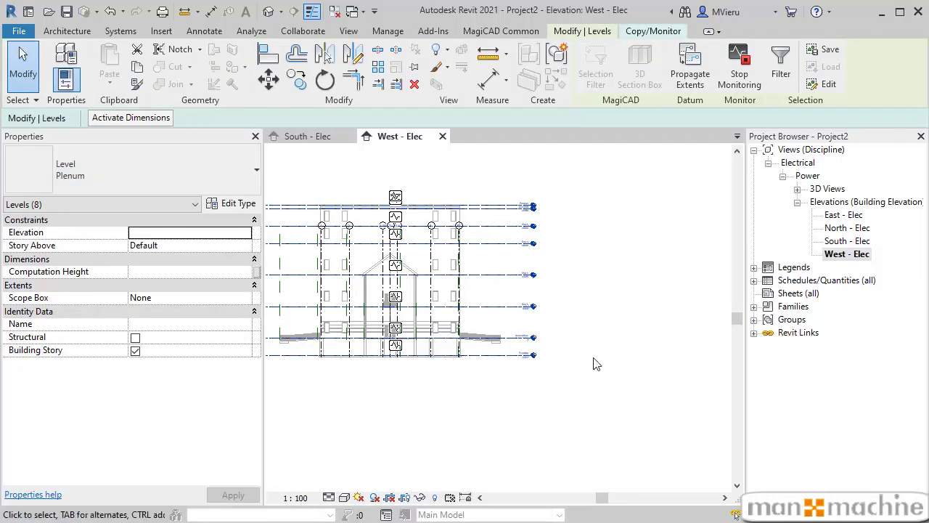
- Extend the copied Groundfloor level's end further right
scroll(534, 305, up, 3)
scroll(533, 298, up, 2)
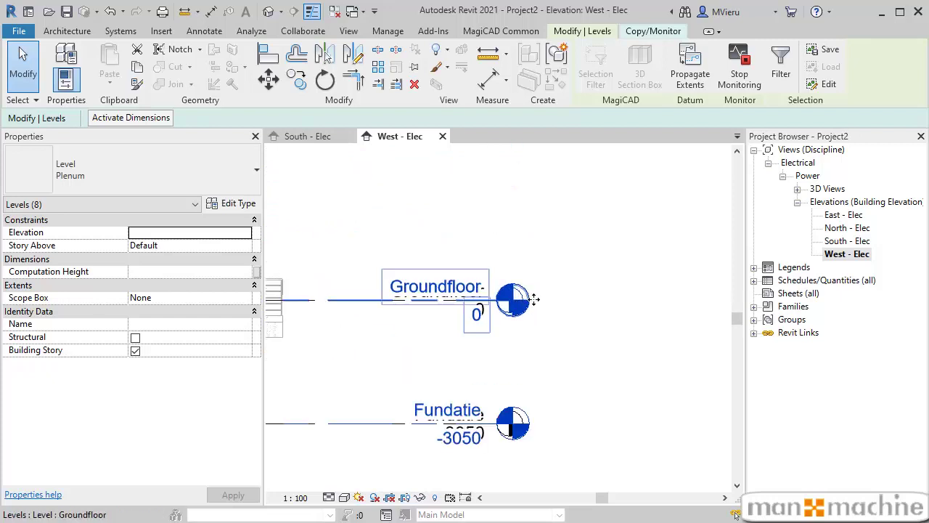
click(530, 299)
drag(501, 305, 679, 305)
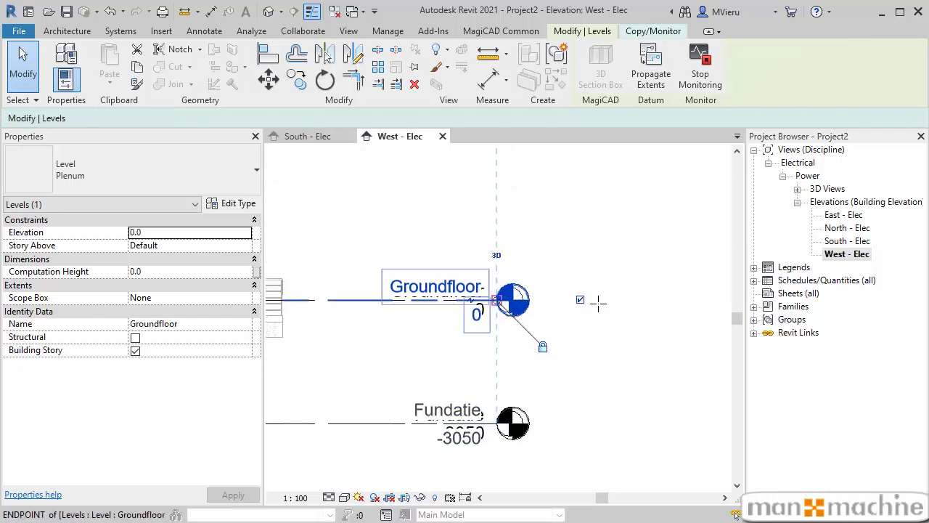
scroll(596, 349, down, 3)
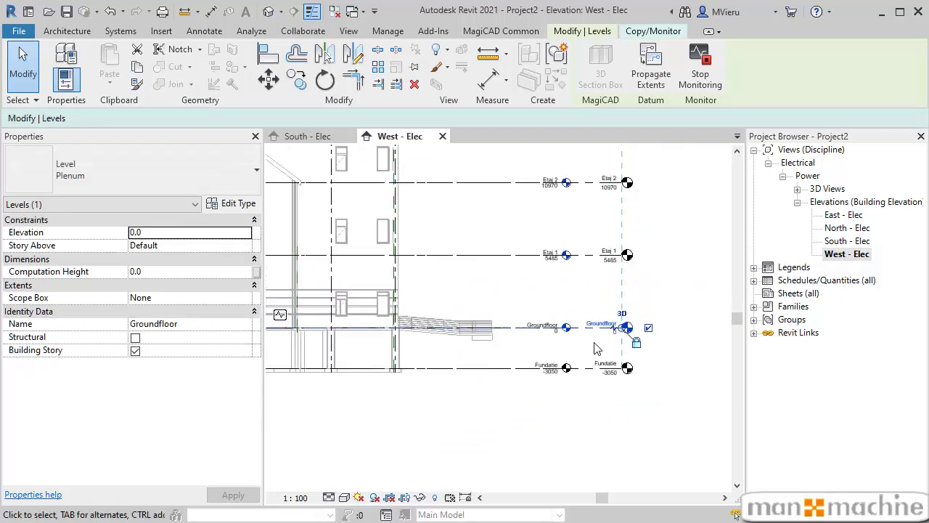
key(Escape)
middle_drag(606, 366, 597, 380)
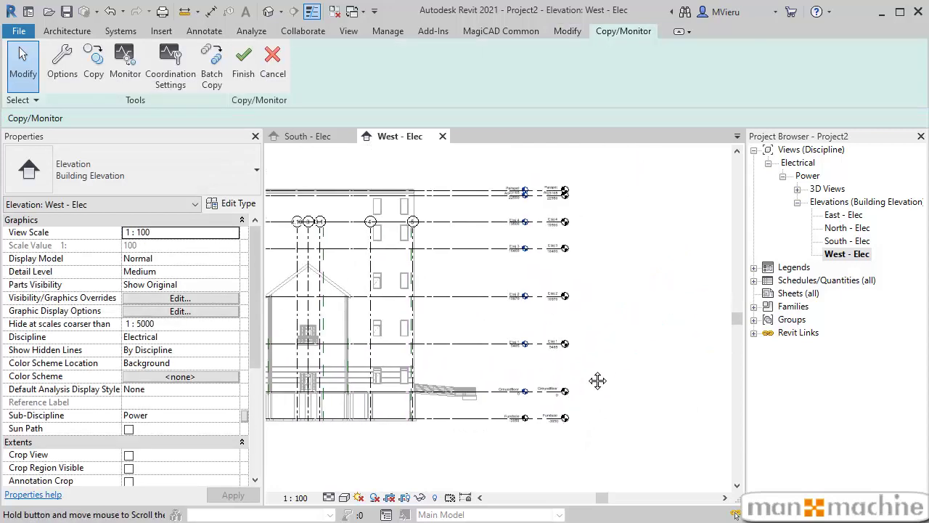
- Finish copying the levels and create floor plans for Groundfloor and Etaj 1 through Etaj 4
click(244, 61)
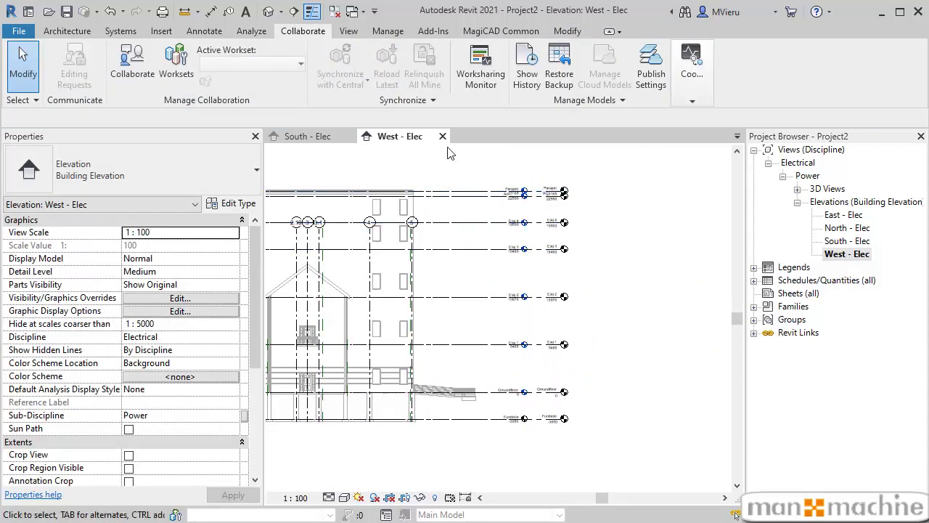
click(346, 36)
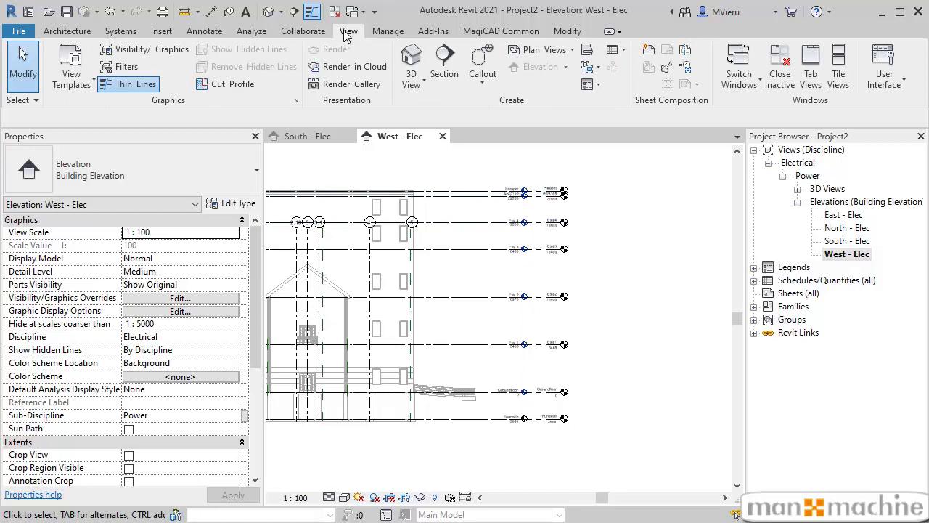
click(572, 53)
click(569, 75)
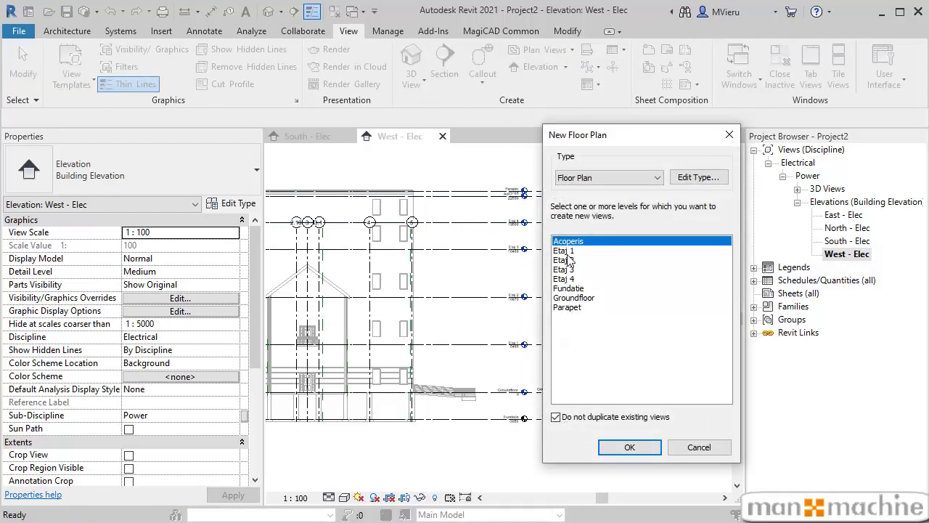
click(570, 297)
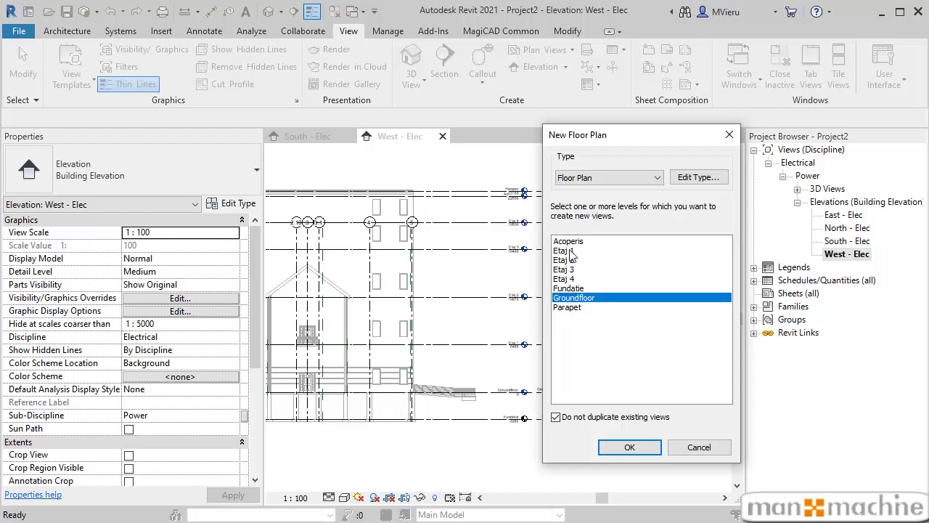
ctrl+drag(571, 255, 572, 285)
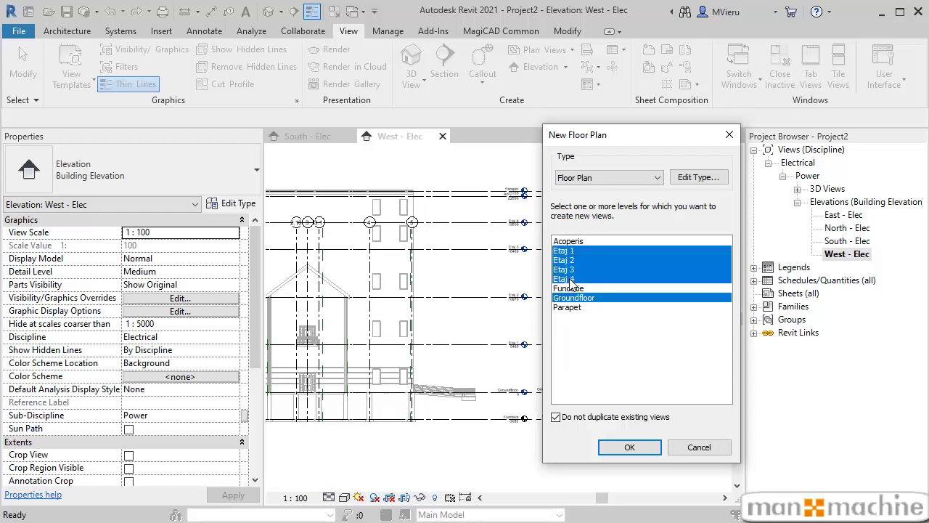
click(635, 447)
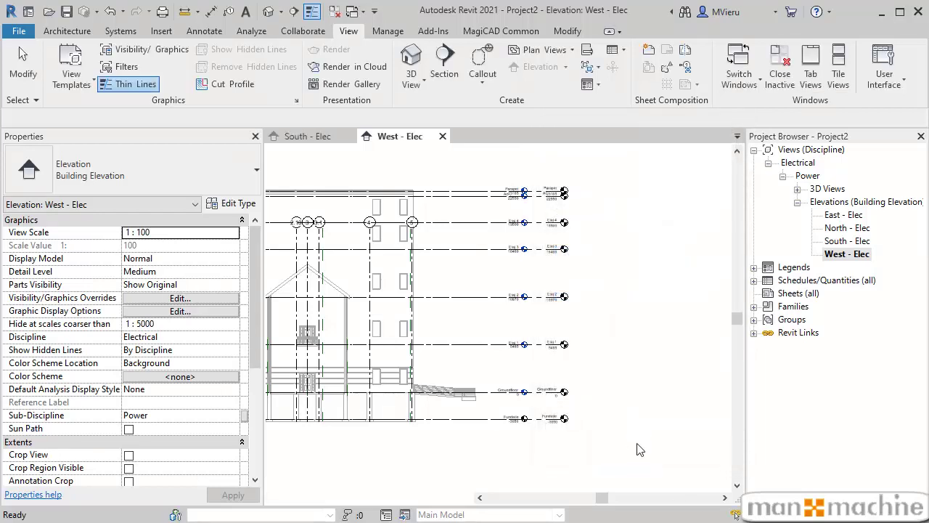
- Expand Floor Plans in the Project Browser to show the new plans
click(801, 199)
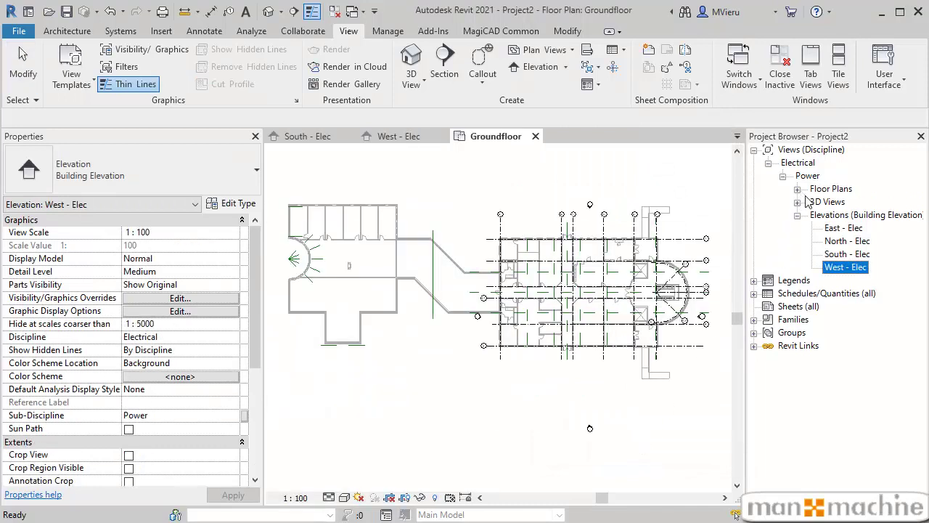
click(798, 189)
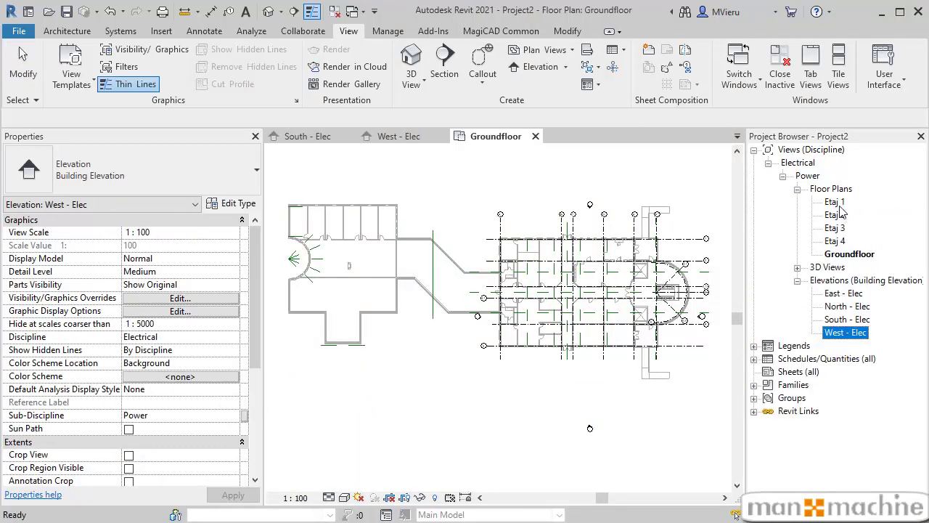
click(303, 31)
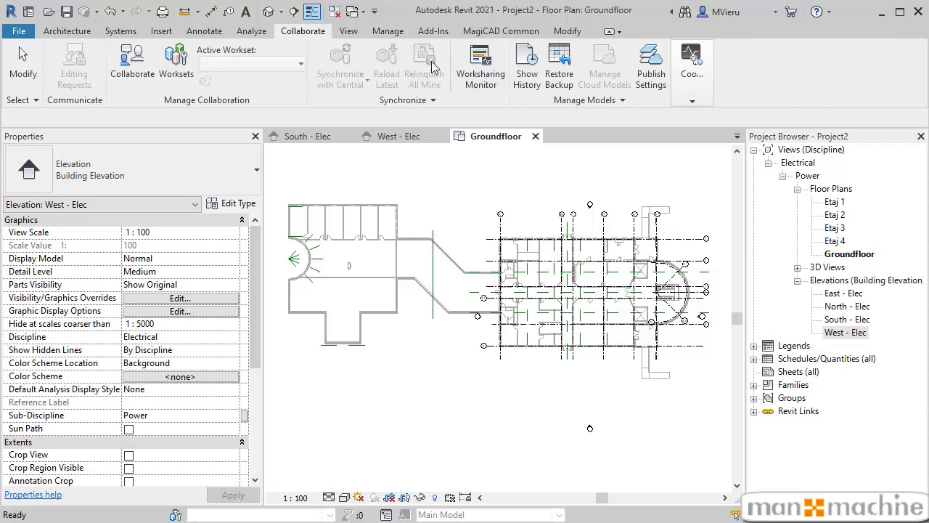
- Create reflected ceiling plans for Groundfloor and Etaj 1 through Etaj 4
click(349, 32)
click(539, 50)
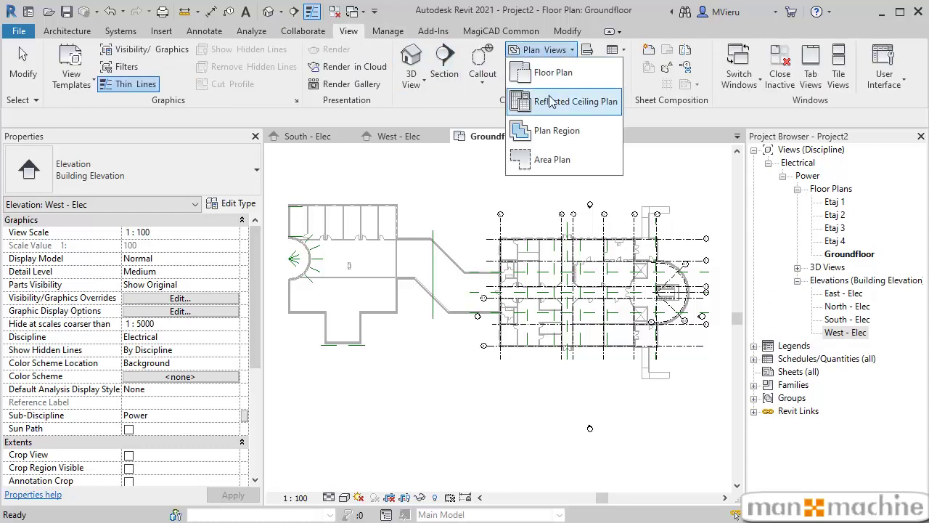
click(556, 99)
click(579, 298)
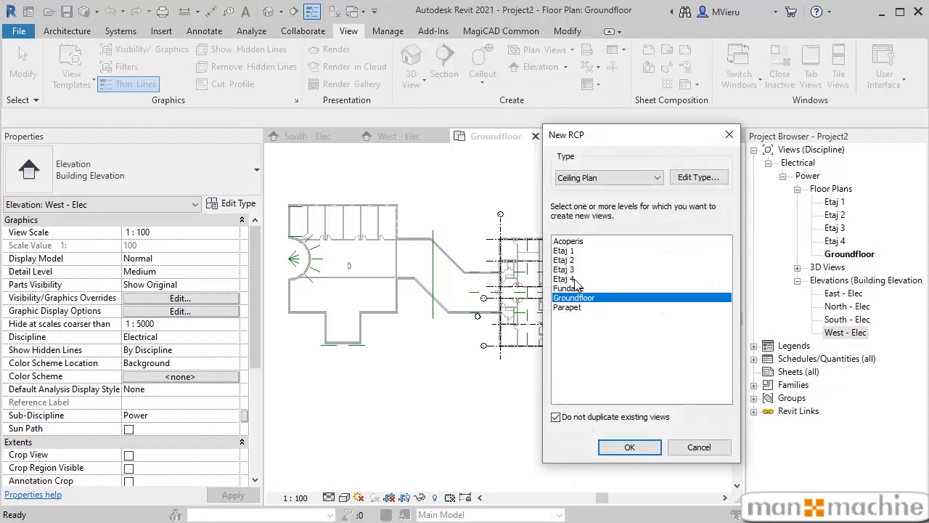
ctrl+drag(572, 251, 576, 283)
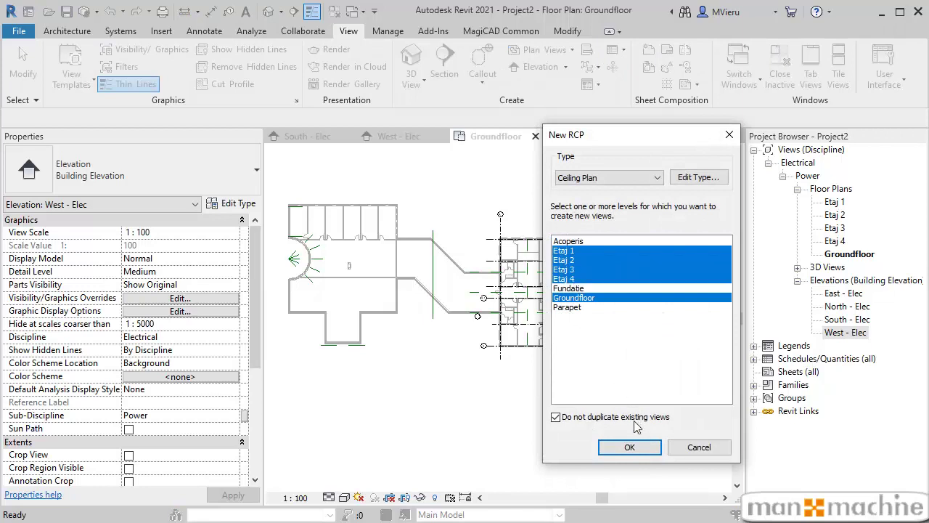
click(630, 446)
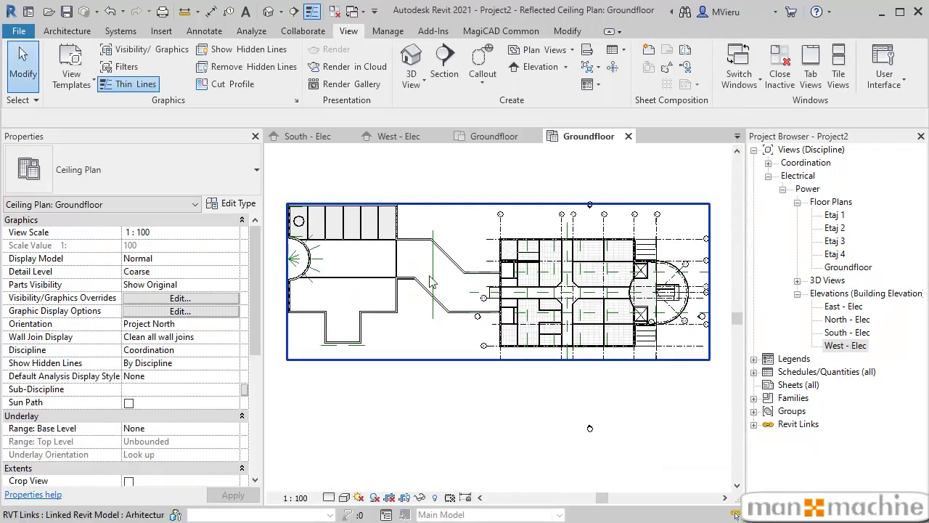
- Expand the new Ceiling Plans in the Project Browser and open the Groundfloor floor plan
click(590, 428)
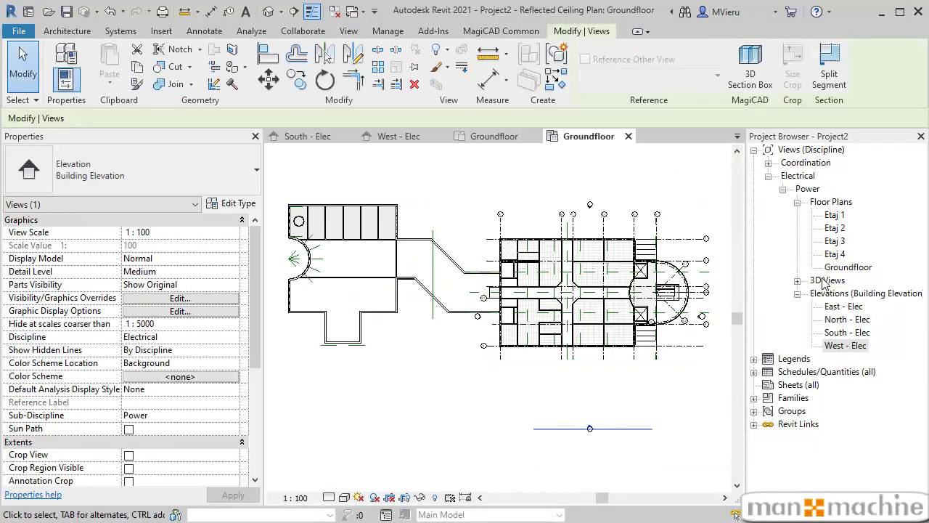
click(784, 181)
click(783, 177)
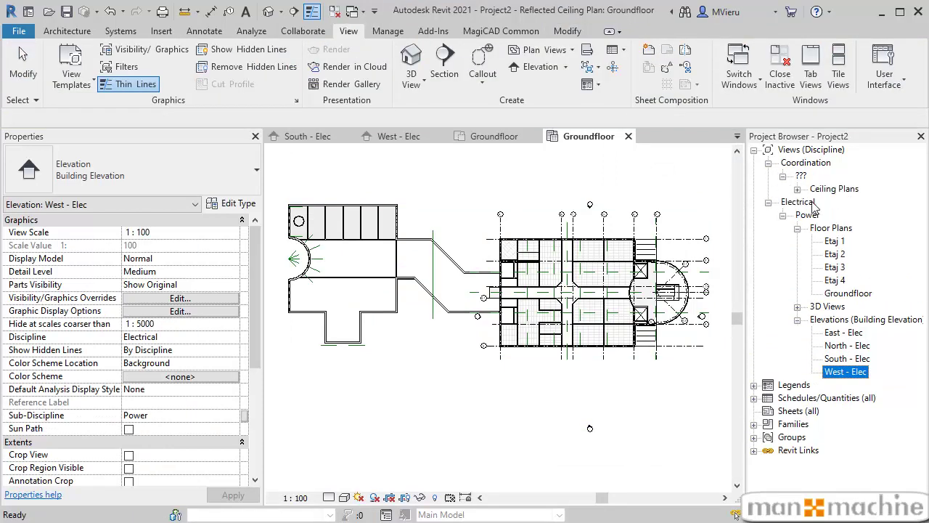
click(797, 189)
click(849, 254)
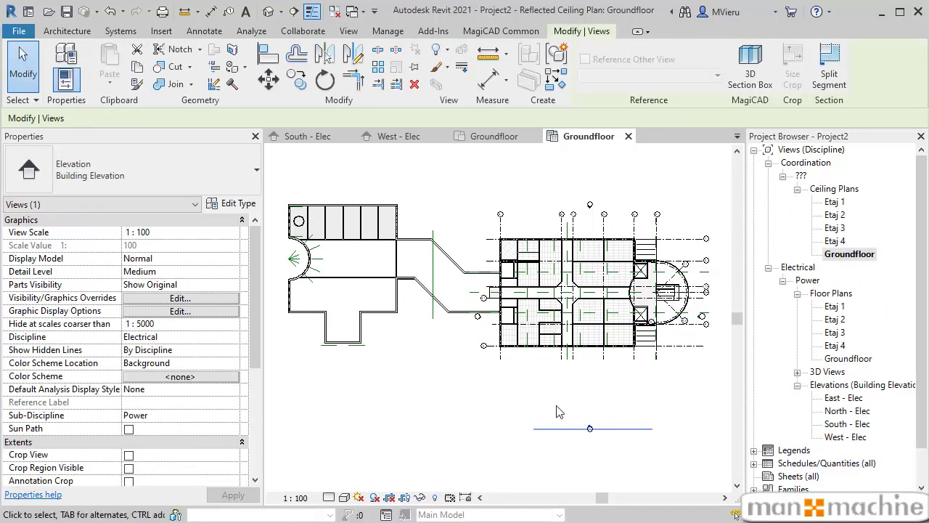
double_click(849, 359)
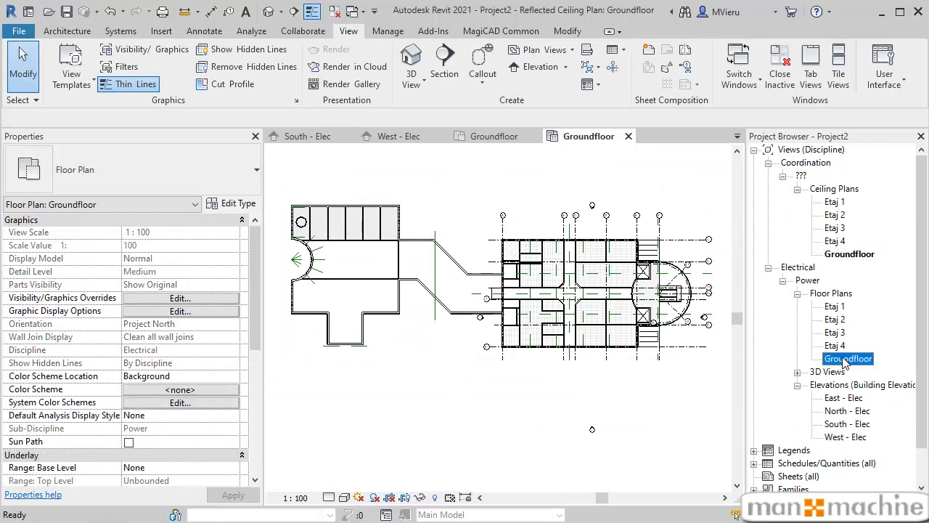
- Draw a cable tray run starting at 400 mm width, then switch its width to 300 mm
click(120, 31)
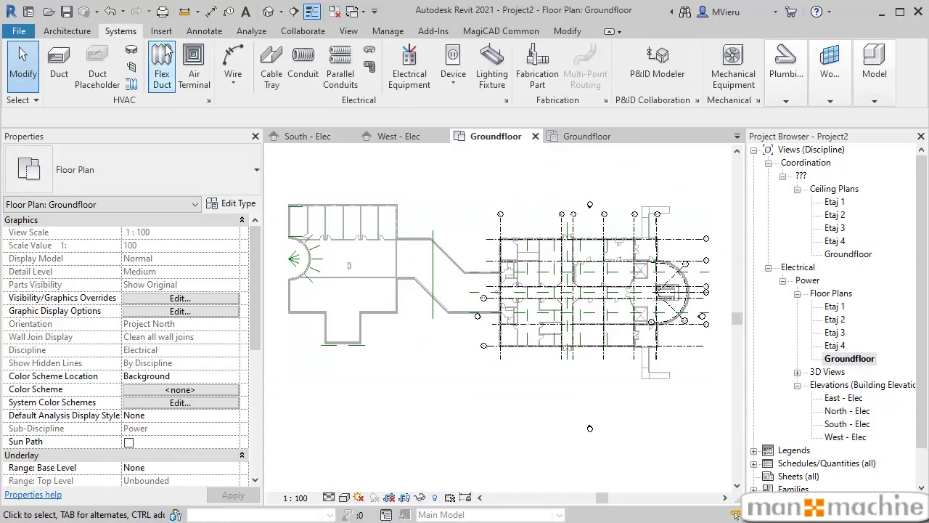
click(271, 67)
scroll(571, 256, up, 3)
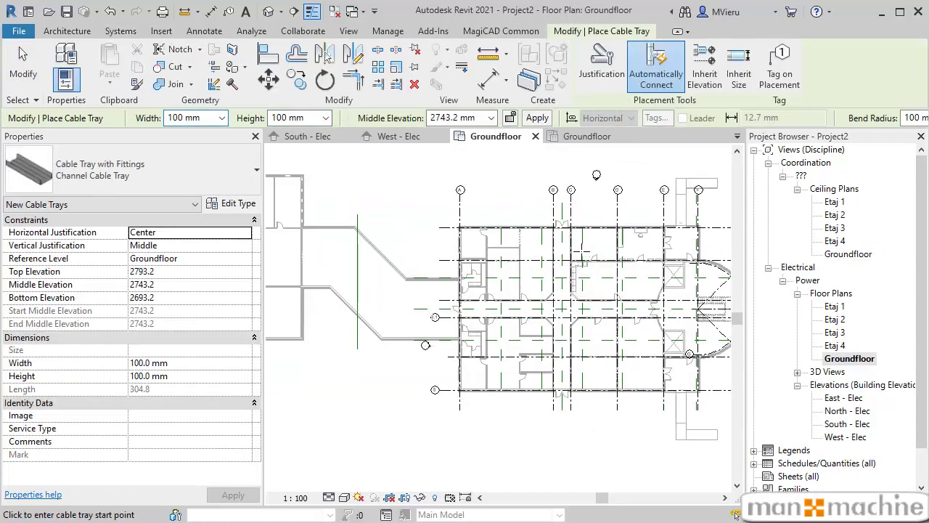
scroll(571, 256, up, 3)
scroll(571, 256, up, 1)
click(430, 212)
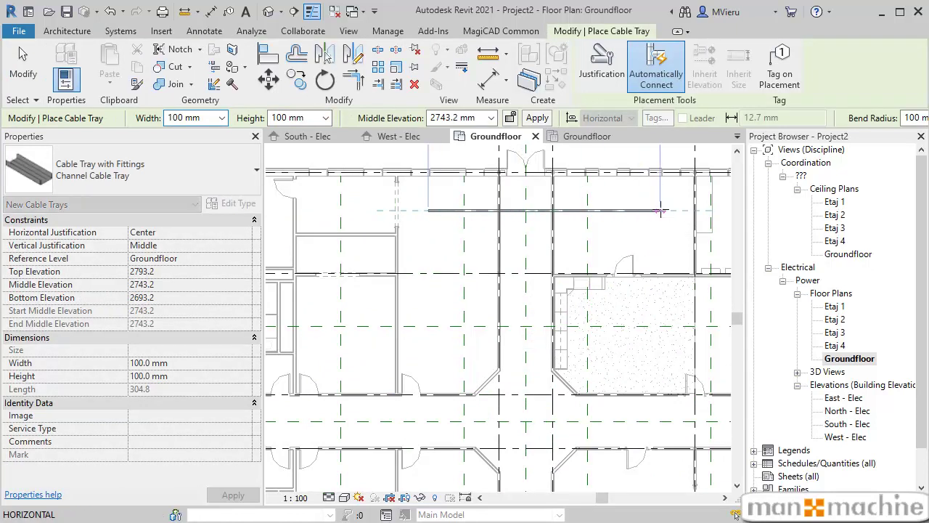
click(173, 118)
text(400)
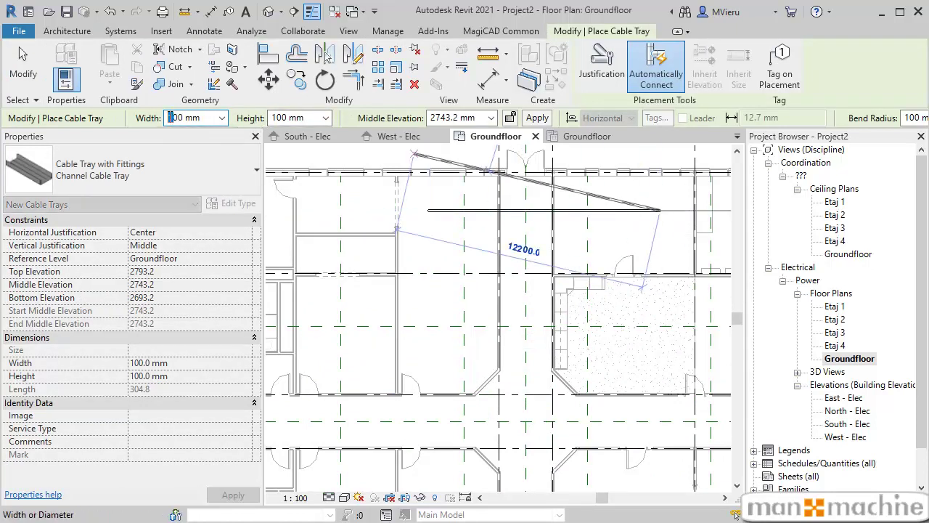
click(659, 343)
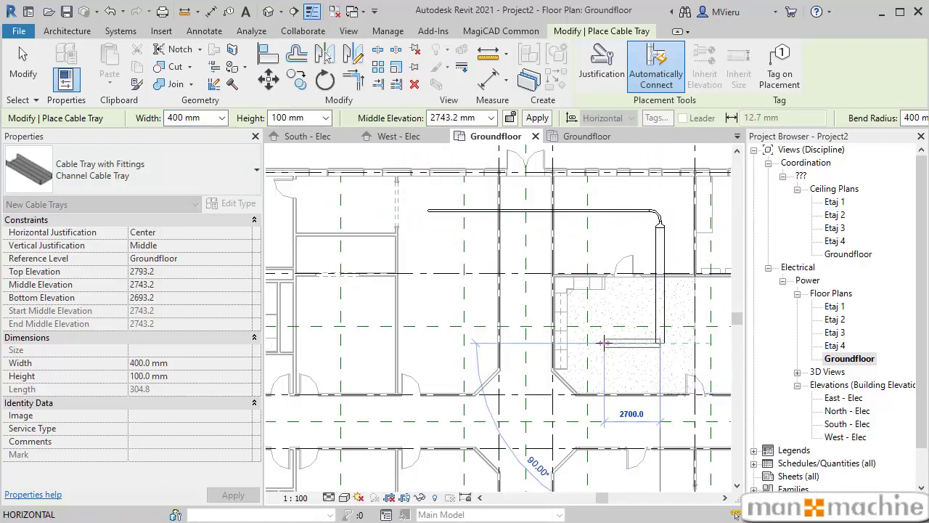
click(443, 341)
click(176, 118)
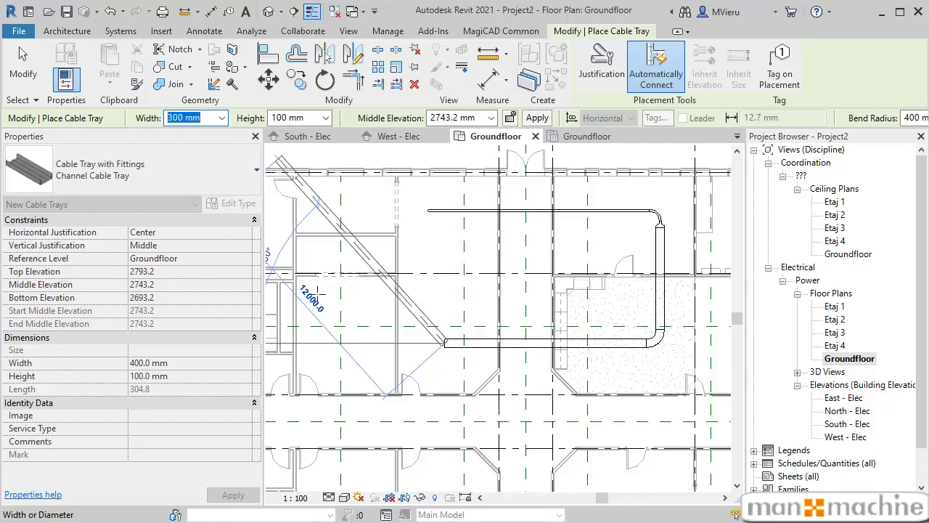
key(Return)
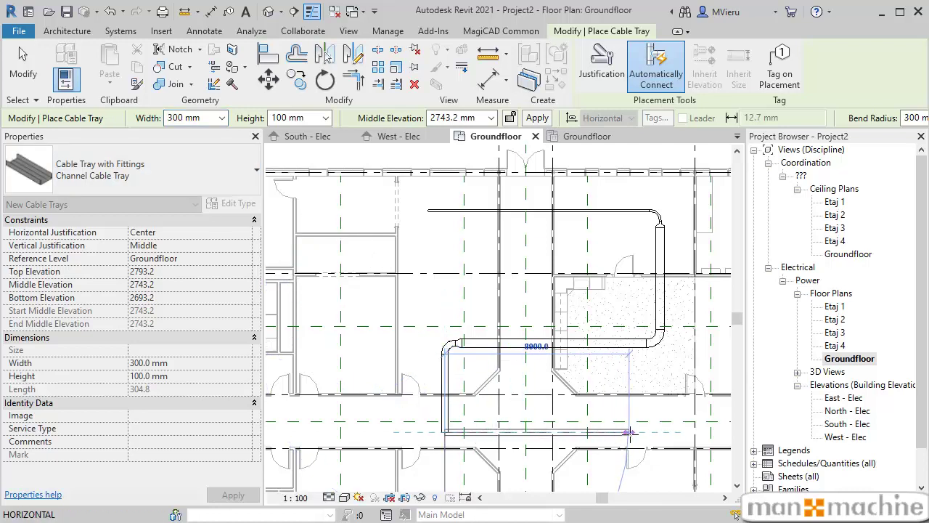
- Continue the tray through 300 mm and 500 mm segments, then open the Groundfloor ceiling plan
scroll(629, 431, down, 1)
middle_drag(628, 431, 454, 314)
click(541, 320)
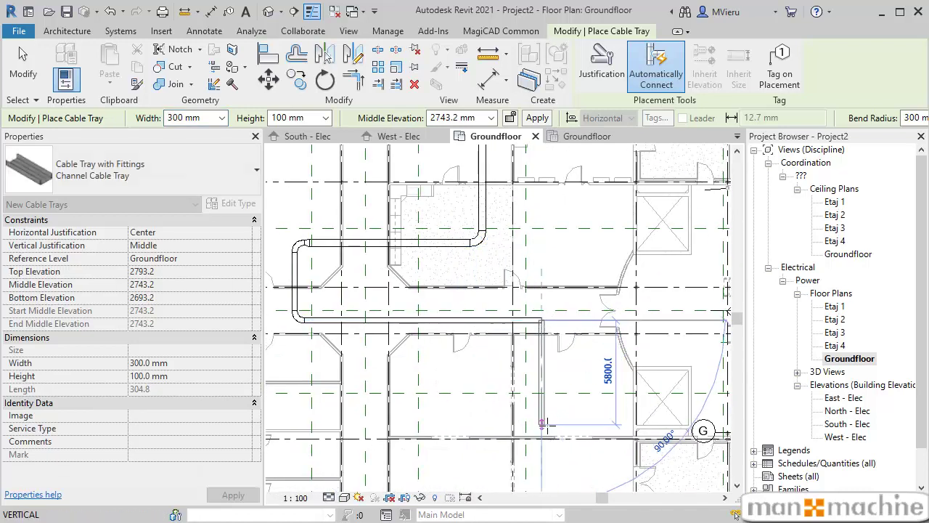
click(543, 425)
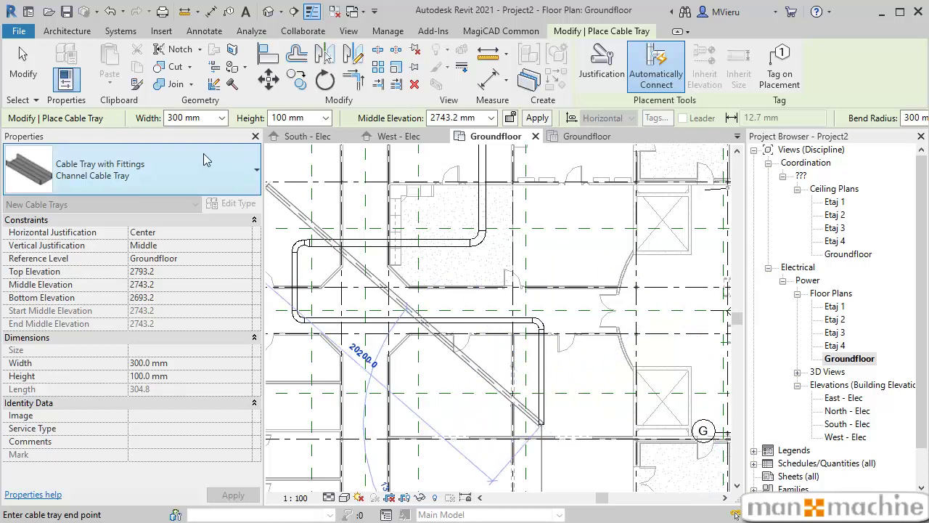
click(172, 117)
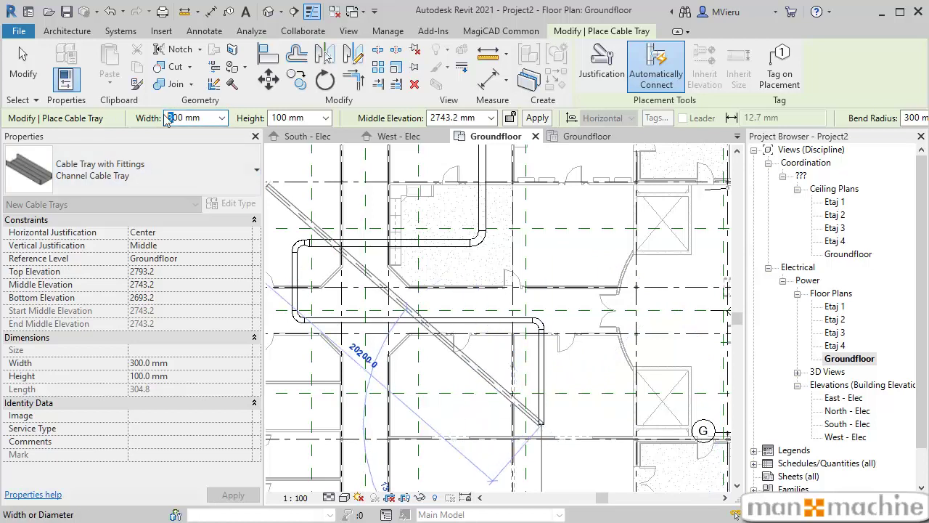
text(5)
key(Return)
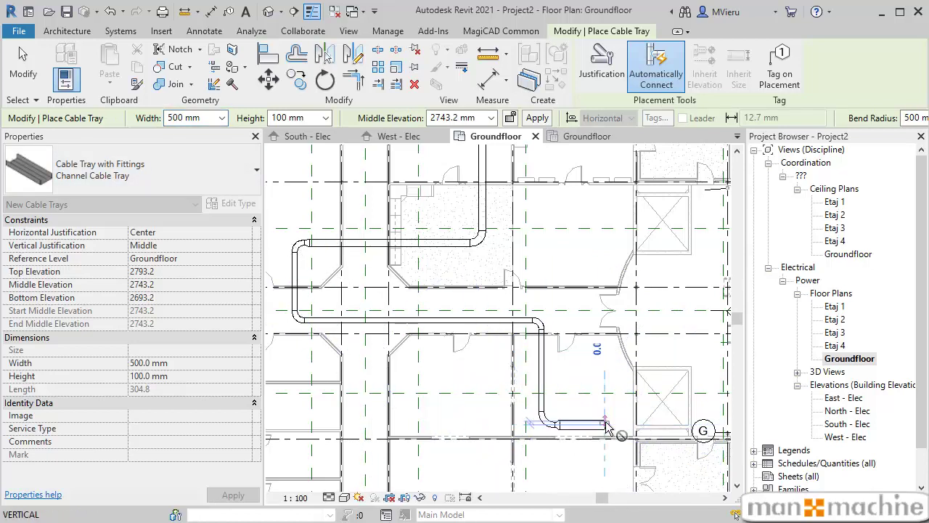
click(607, 428)
key(Escape)
scroll(651, 263, down, 3)
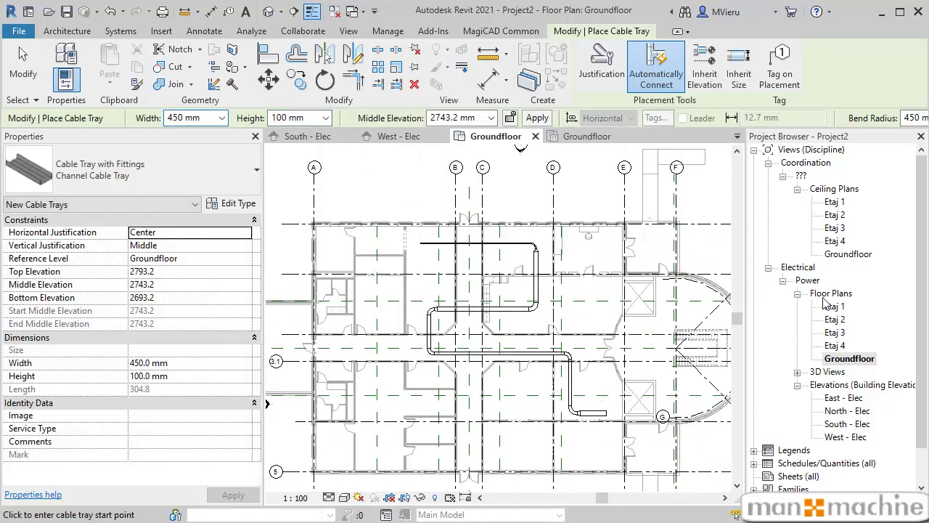
double_click(848, 254)
- Place M_Plain Recessed 300x1200 - 277 lighting fixtures into Groundfloor ceiling tiles
scroll(617, 327, up, 3)
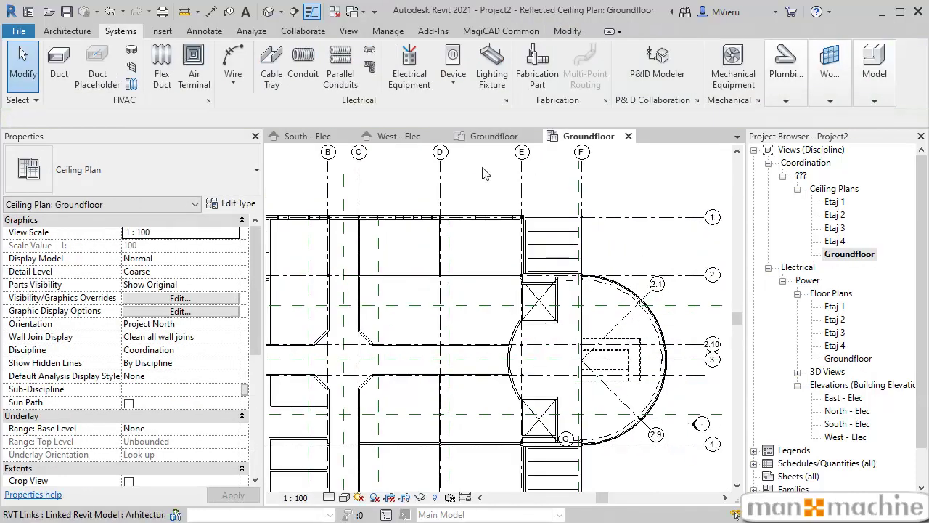
click(491, 63)
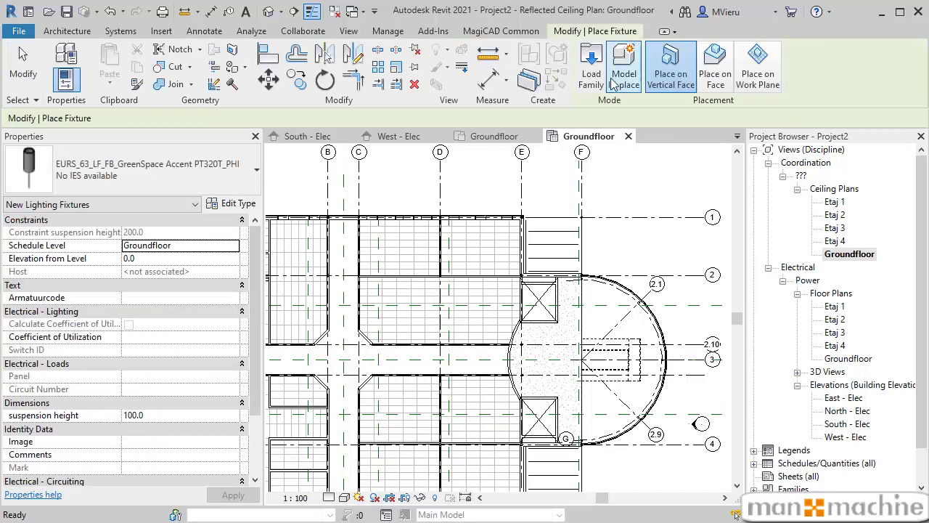
click(236, 169)
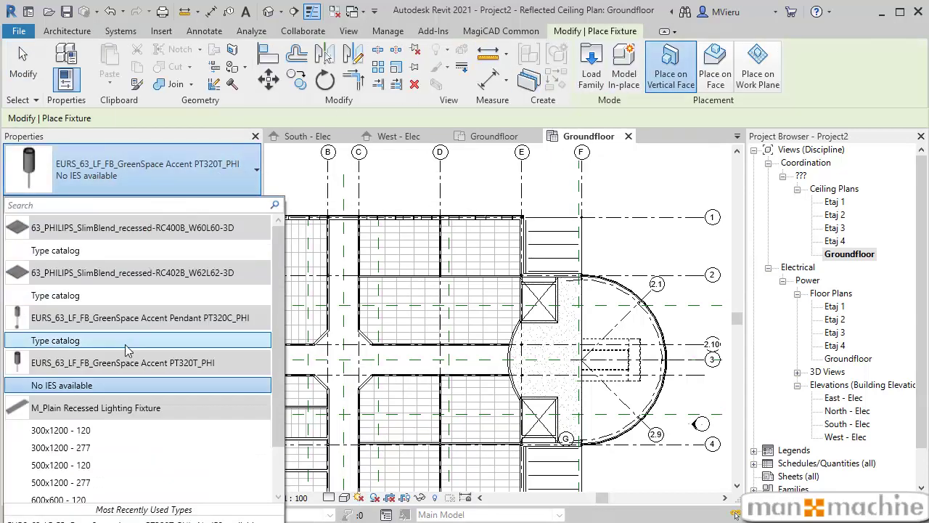
click(80, 448)
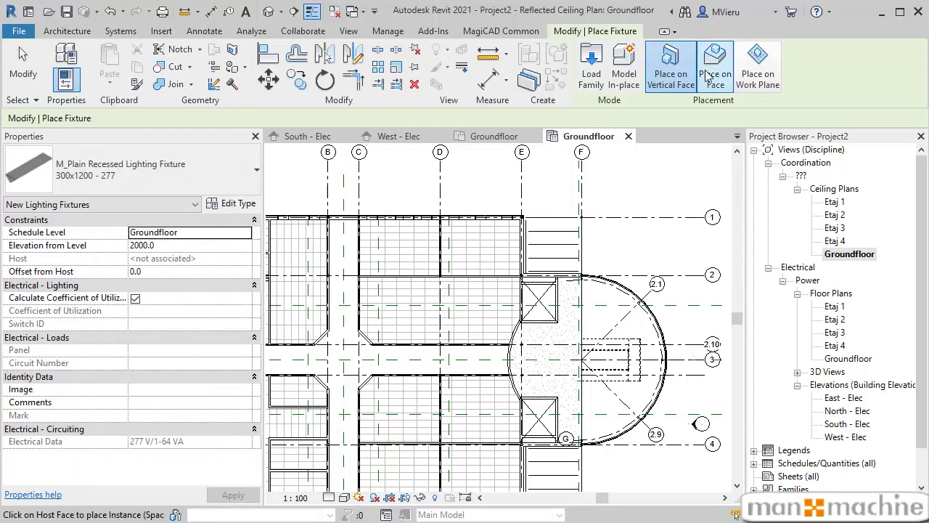
scroll(386, 316, up, 5)
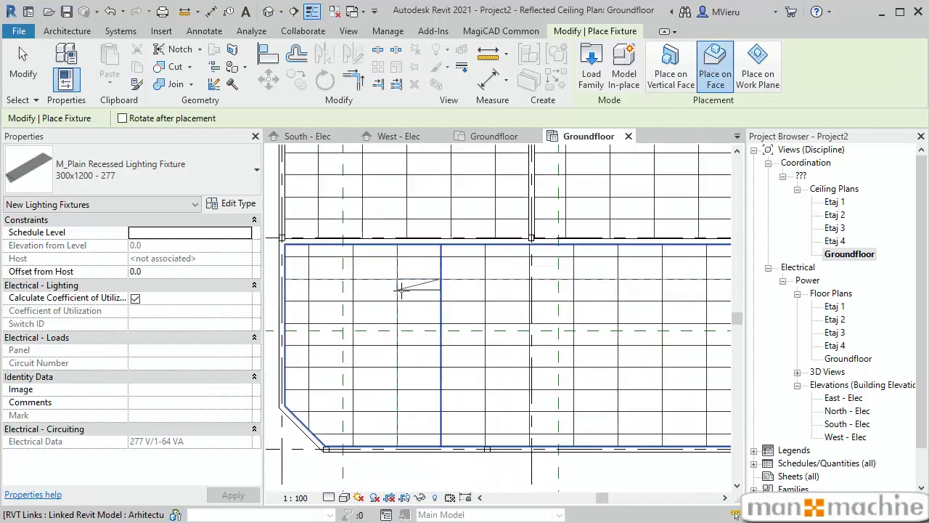
click(402, 290)
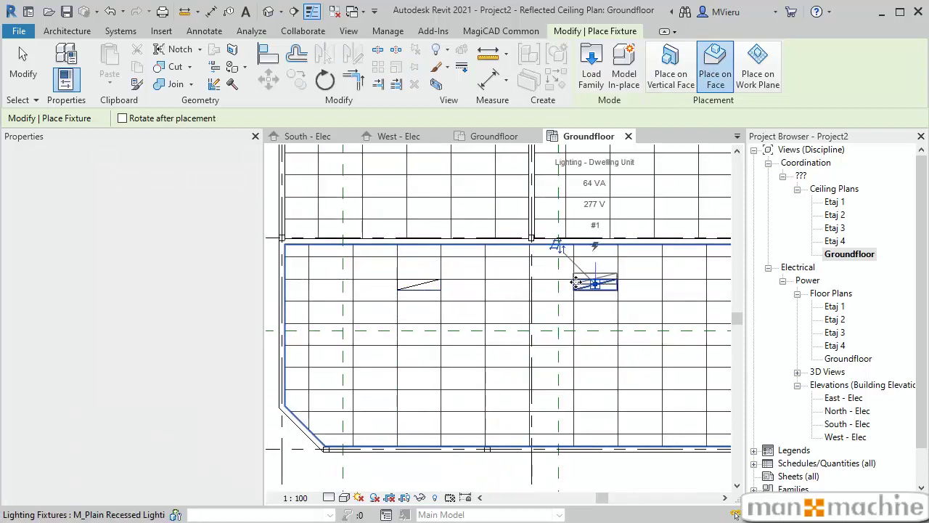
middle_drag(576, 282, 582, 331)
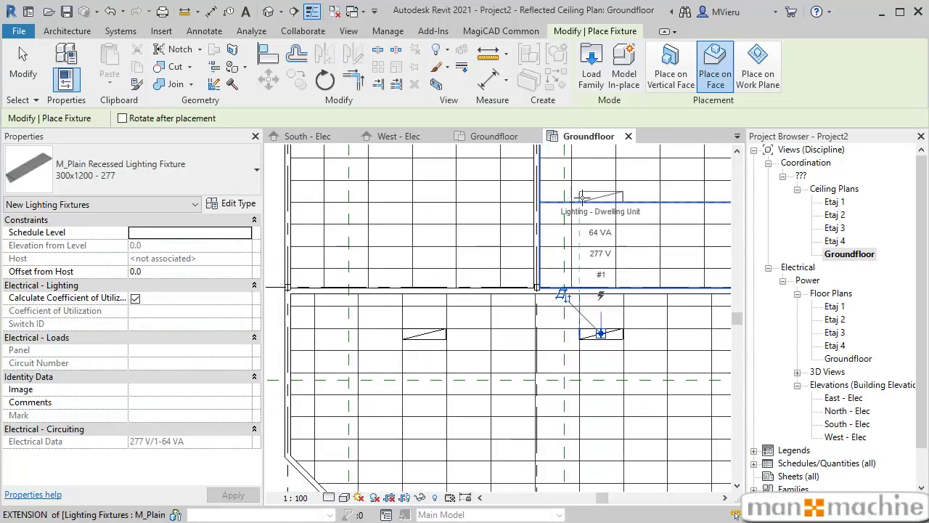
click(601, 333)
scroll(621, 300, down, 2)
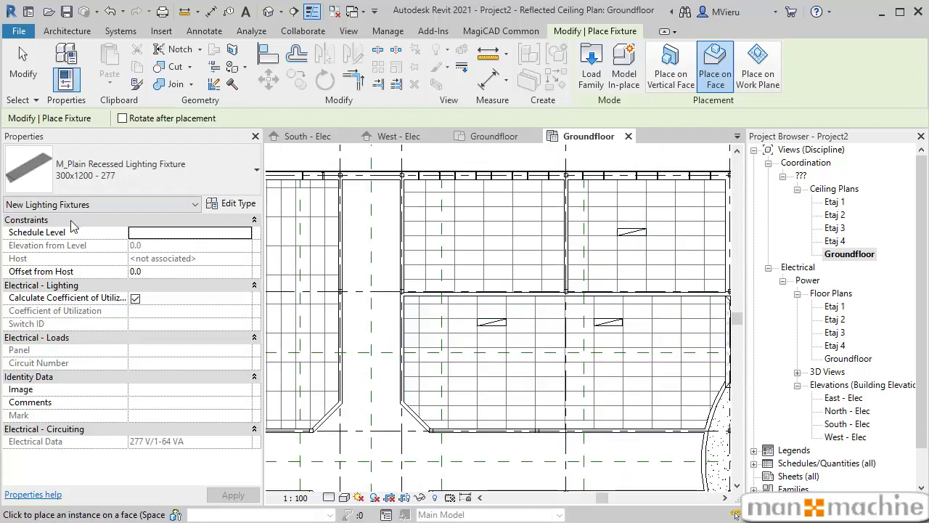
click(80, 171)
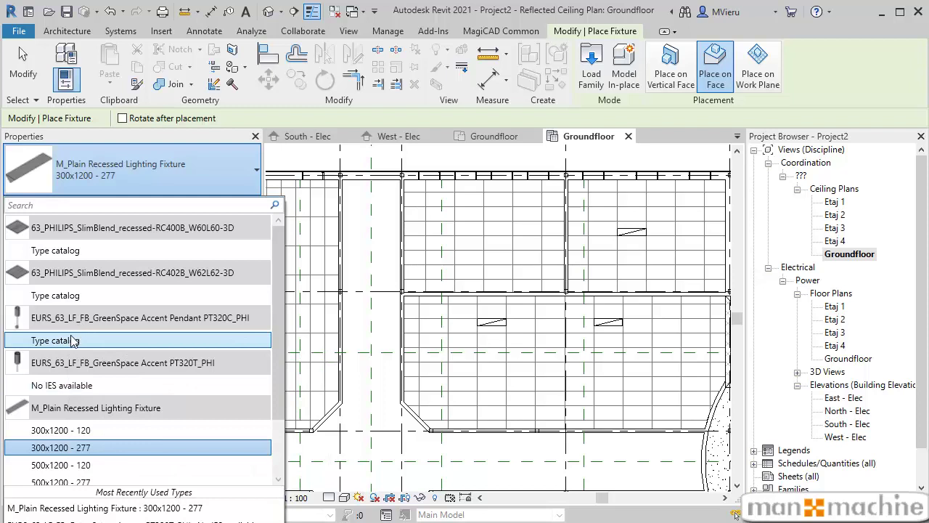
- Place four EURS_63 GreenSpace Accent Pendant PT320C_PHI lights in a row in one room
click(72, 339)
scroll(393, 220, up, 2)
scroll(393, 220, up, 2)
scroll(393, 221, up, 2)
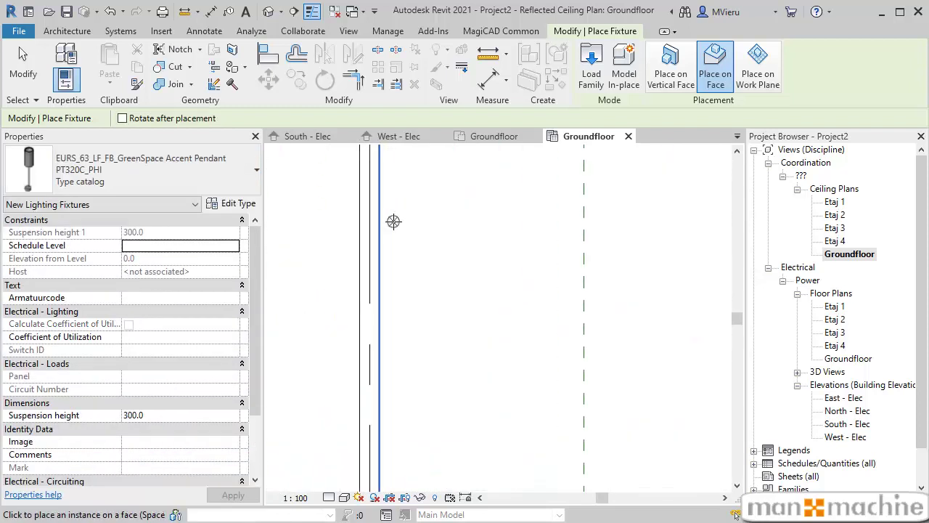
scroll(392, 221, down, 2)
scroll(417, 276, down, 1)
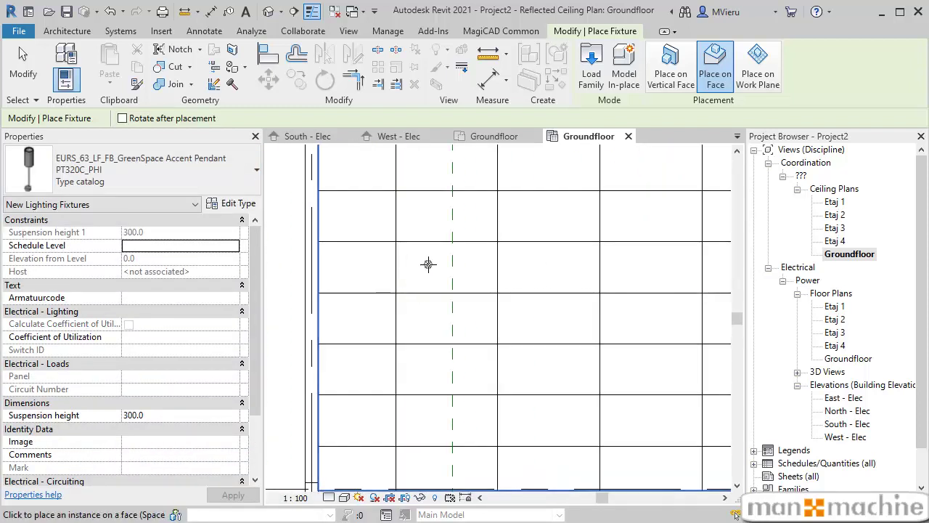
click(429, 267)
scroll(428, 267, down, 1)
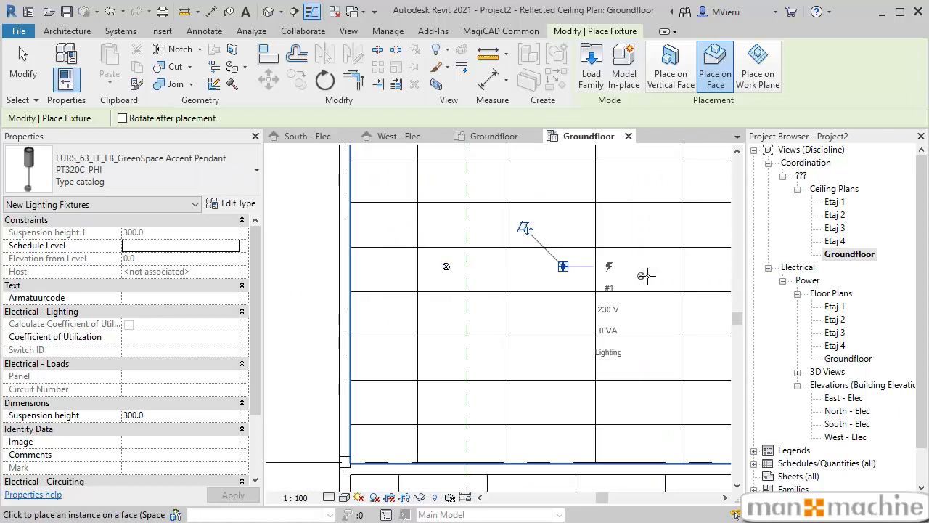
click(658, 268)
scroll(658, 268, down, 1)
middle_drag(649, 265, 494, 295)
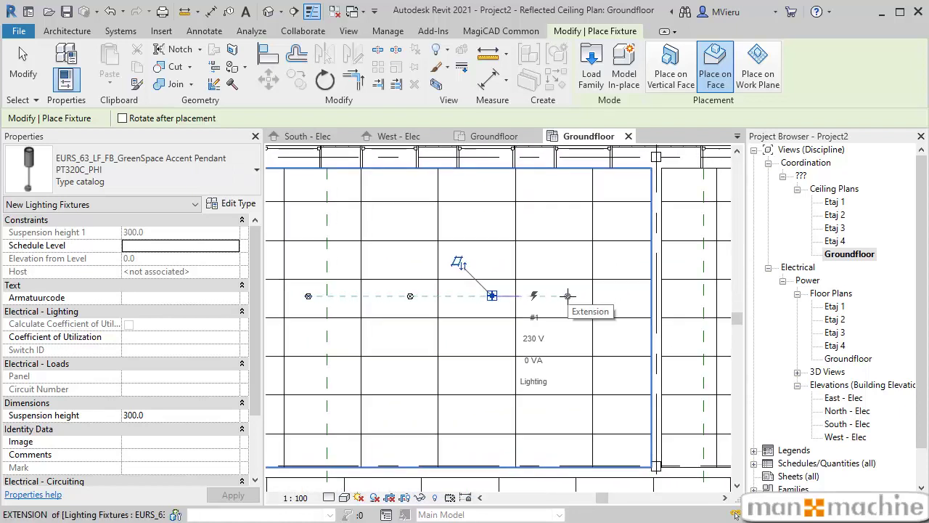
scroll(537, 315, down, 2)
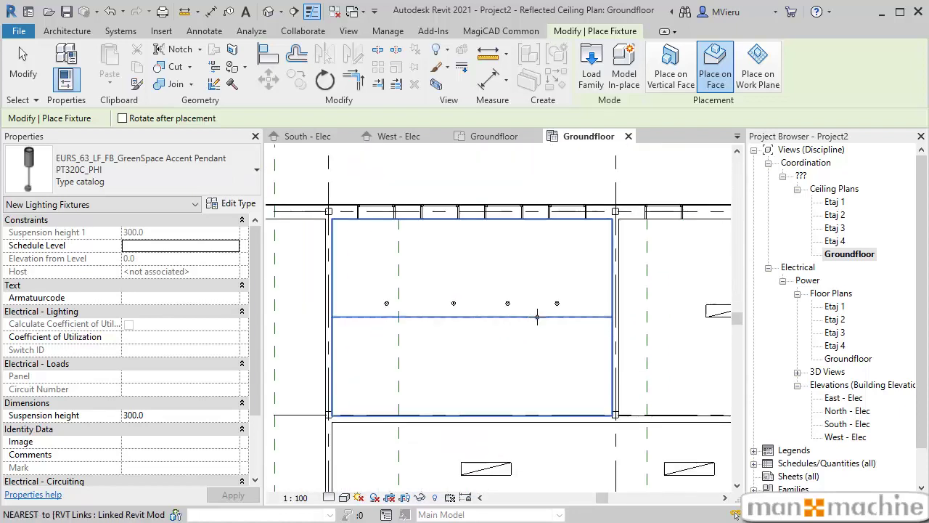
scroll(537, 315, down, 2)
scroll(538, 314, down, 1)
key(Escape)
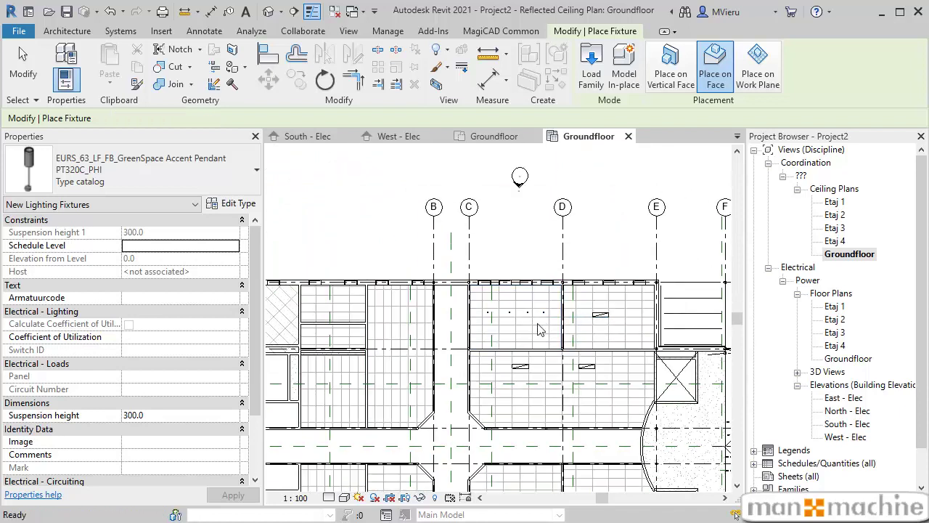
key(Escape)
scroll(791, 419, down, 1)
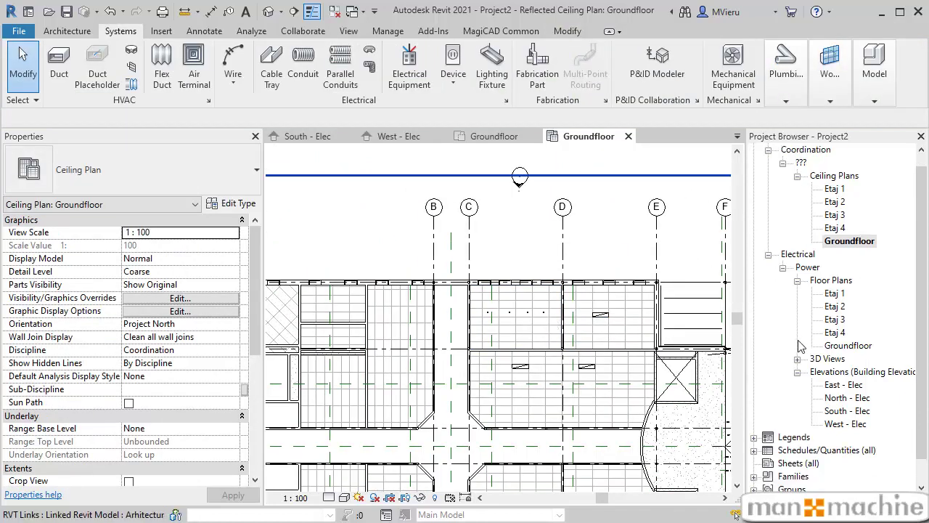
scroll(792, 419, down, 1)
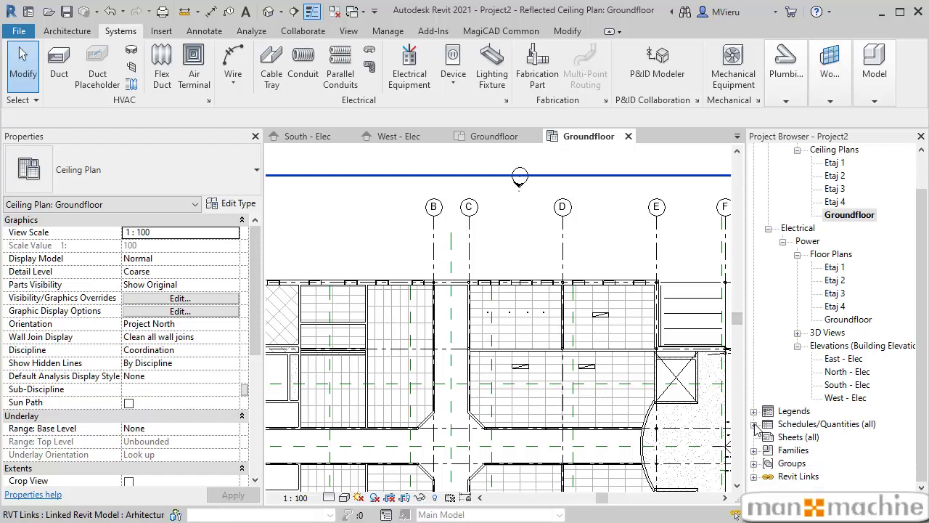
- Widen the Cable Tray Schedule's Type column, review the Lighting Fixture Schedule, then close both
click(755, 425)
double_click(813, 438)
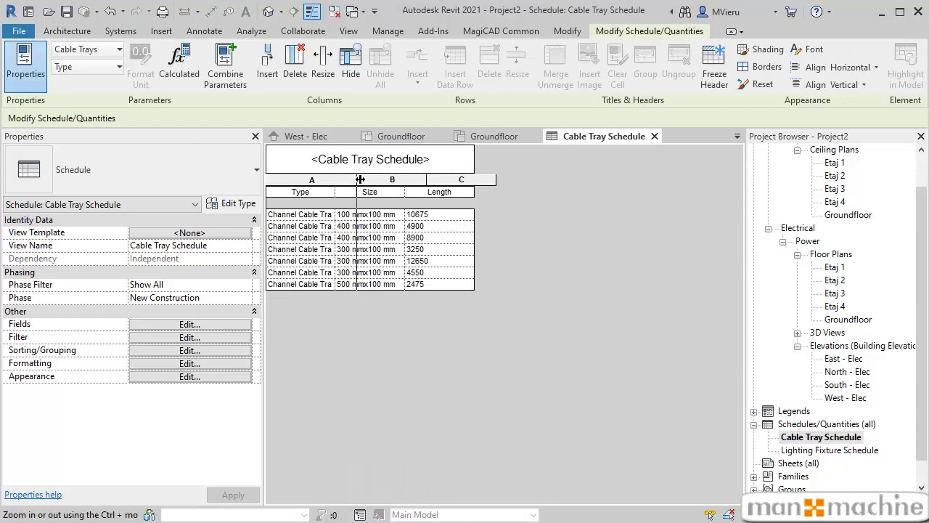
drag(359, 179, 377, 180)
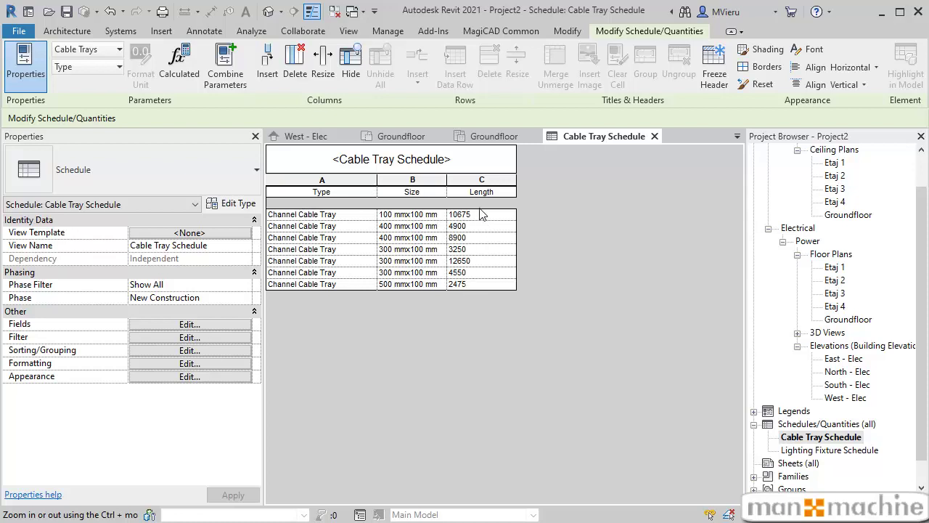
click(830, 450)
double_click(834, 453)
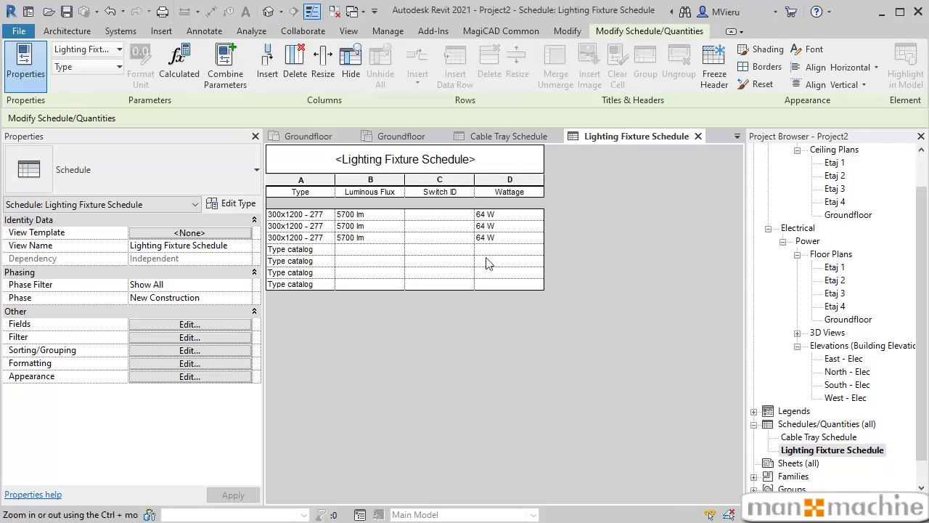
click(698, 136)
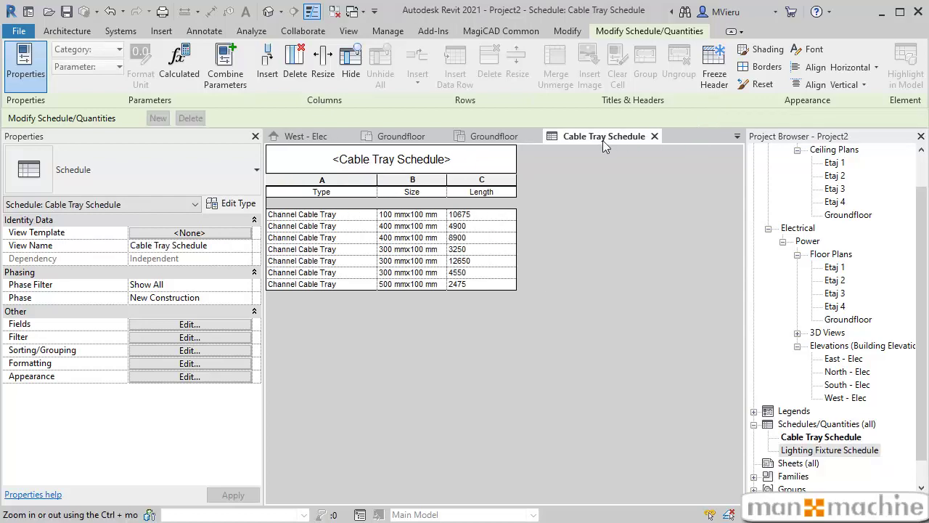
click(655, 136)
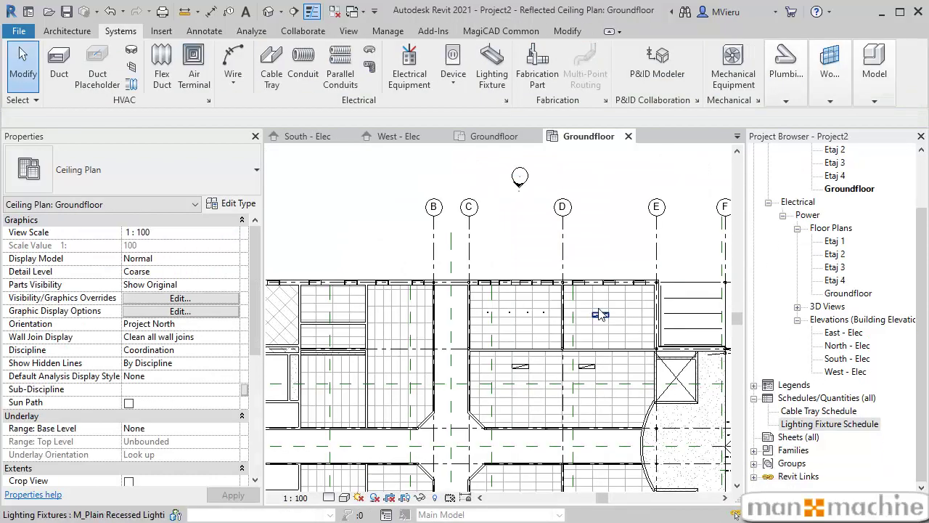
- Browse Electrical Equipment types without placing any, then select Sheets (all) in the Project Browser
scroll(690, 459, down, 2)
scroll(690, 458, down, 2)
middle_drag(631, 425, 586, 398)
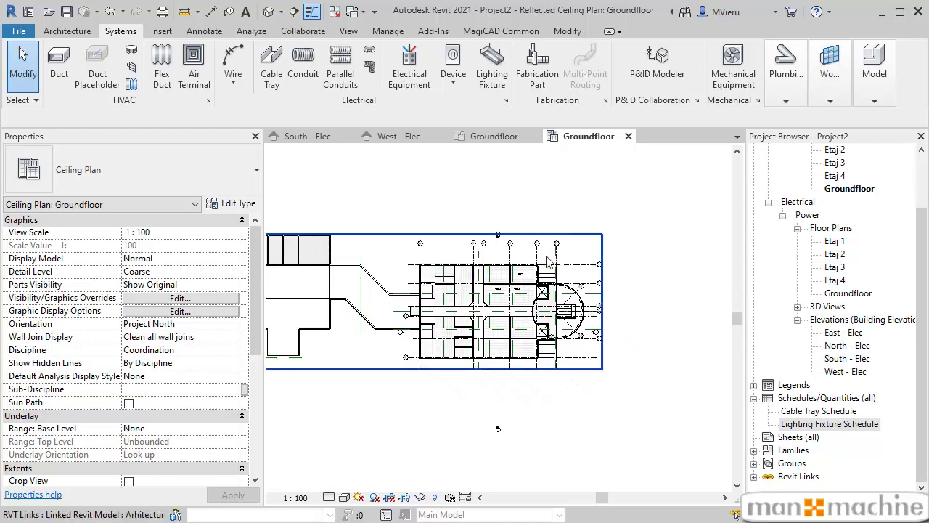
click(409, 69)
click(211, 163)
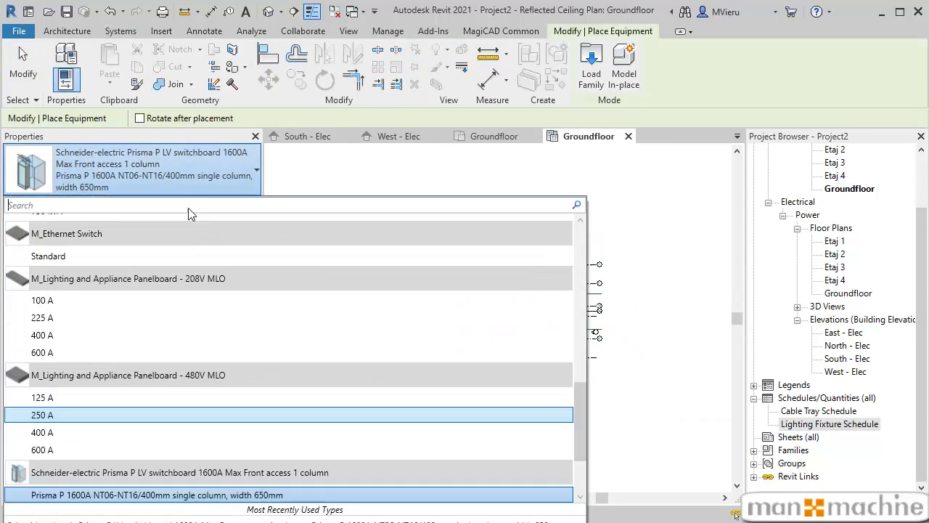
scroll(127, 435, down, 1)
scroll(127, 435, down, 1)
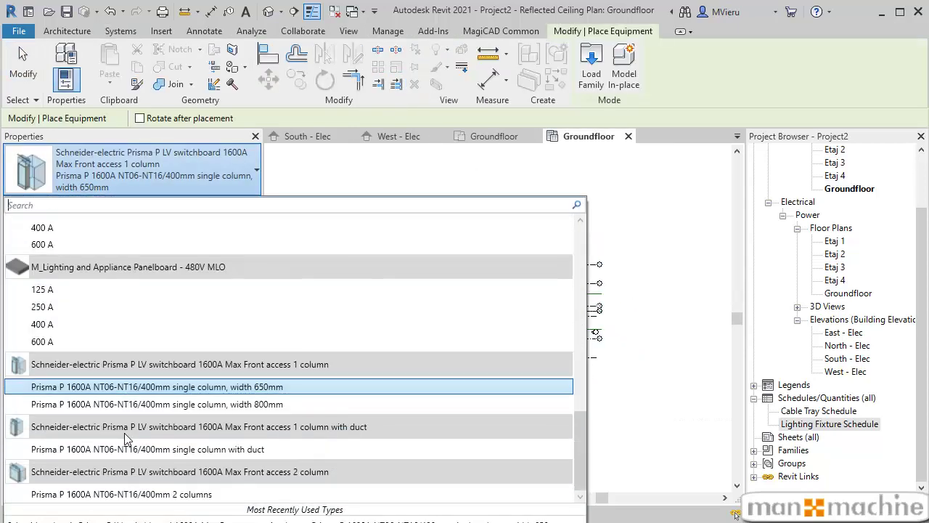
scroll(127, 436, up, 2)
scroll(127, 435, up, 2)
click(448, 176)
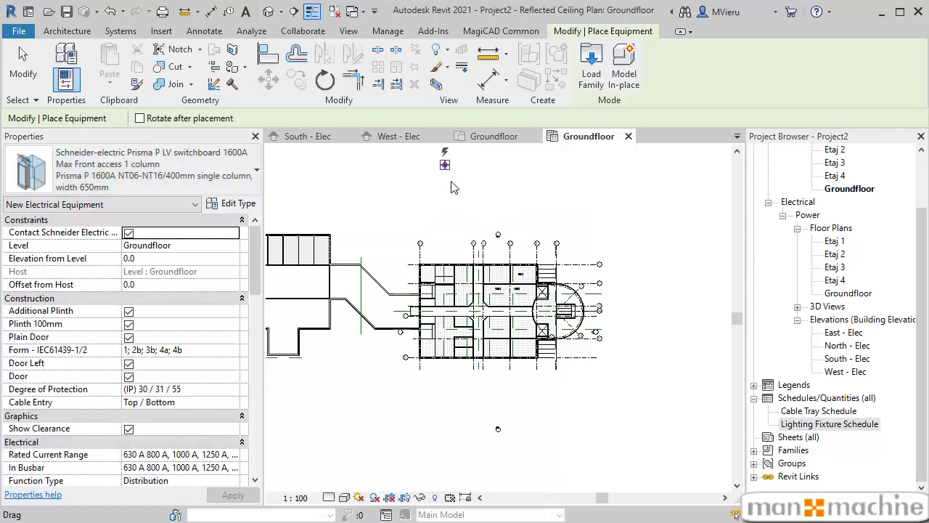
scroll(405, 272, up, 2)
key(Escape)
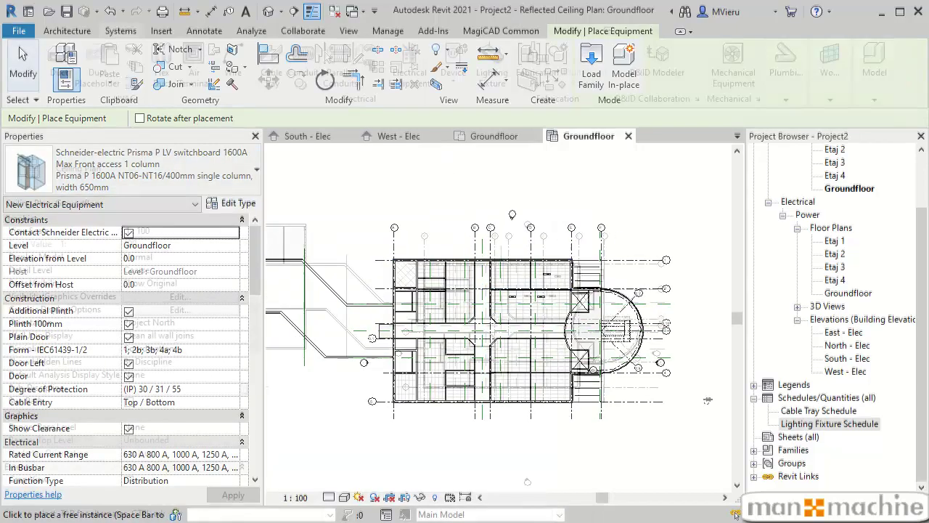
click(798, 436)
- Create a new sheet, A101, with its default title block
right_click(799, 435)
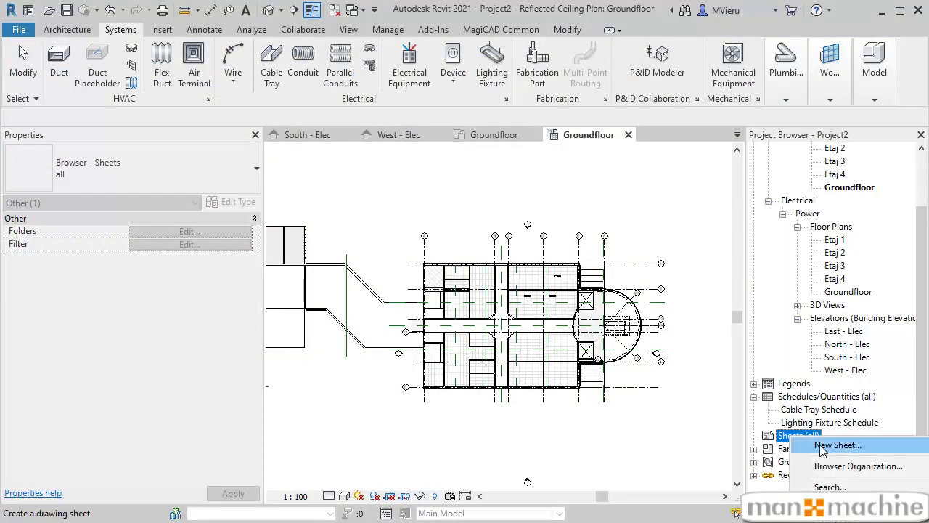
click(835, 500)
click(505, 430)
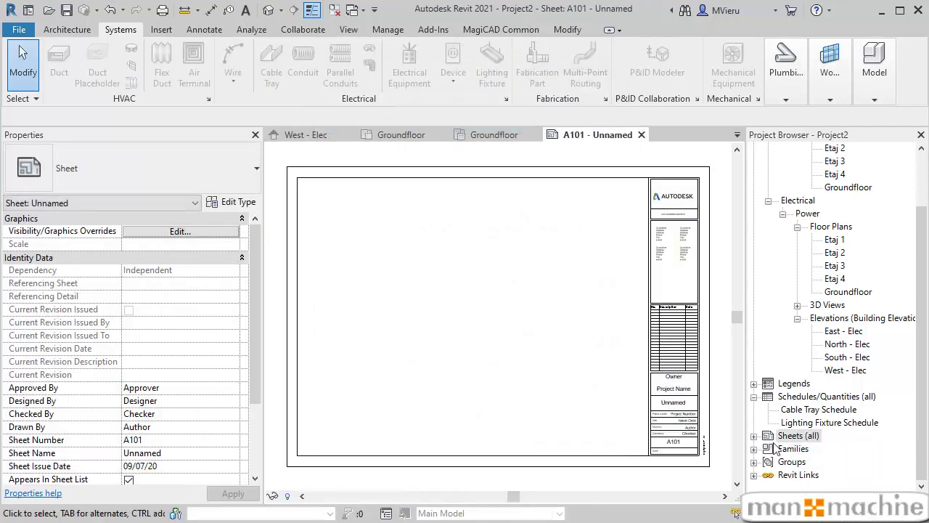
- Open the Groundfloor ceiling plan and set its view scale to 1:200
click(842, 188)
scroll(846, 210, up, 1)
scroll(848, 236, up, 1)
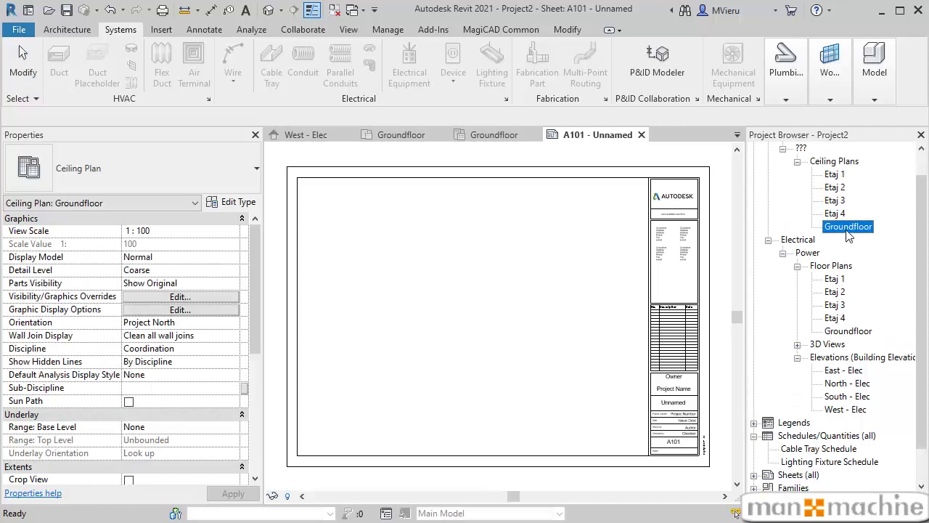
double_click(848, 226)
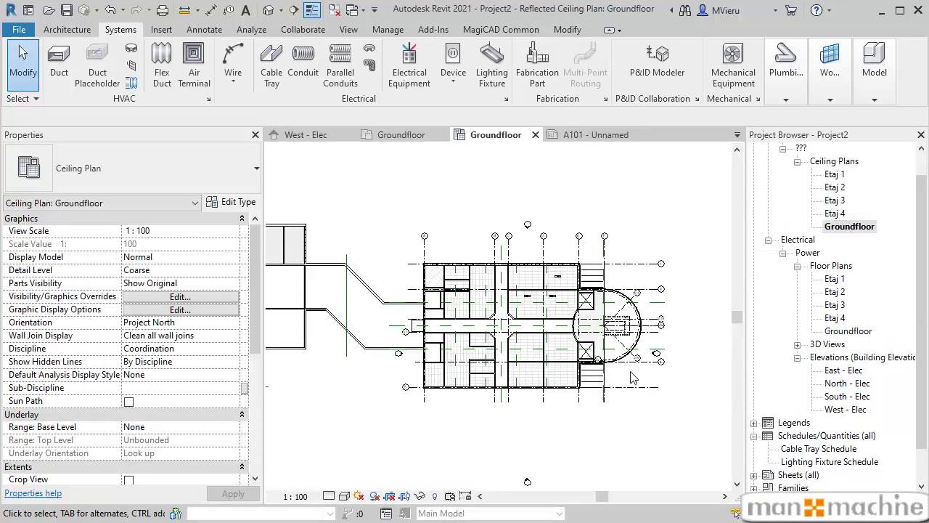
click(298, 497)
click(316, 416)
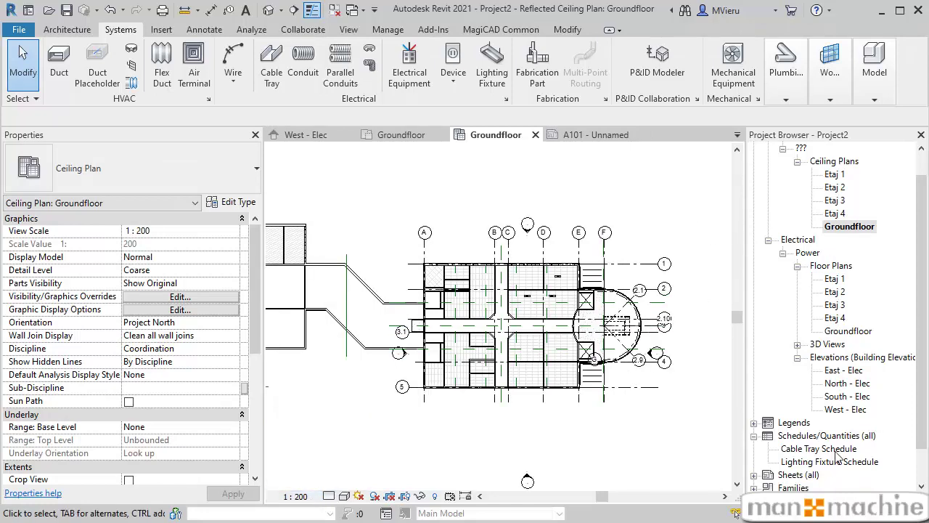
- Open sheet A101 and place the Groundfloor ceiling plan on it
scroll(817, 463, down, 1)
click(754, 436)
double_click(807, 449)
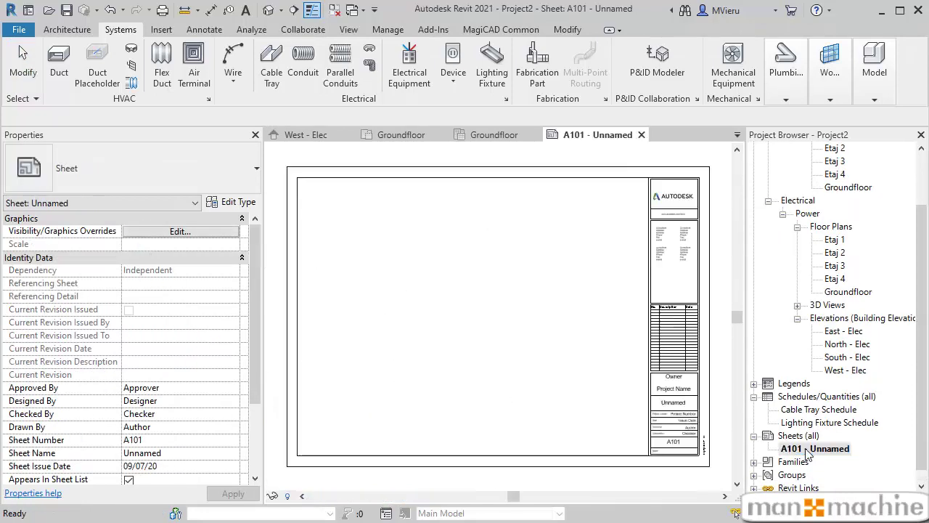
click(856, 189)
drag(450, 291, 434, 291)
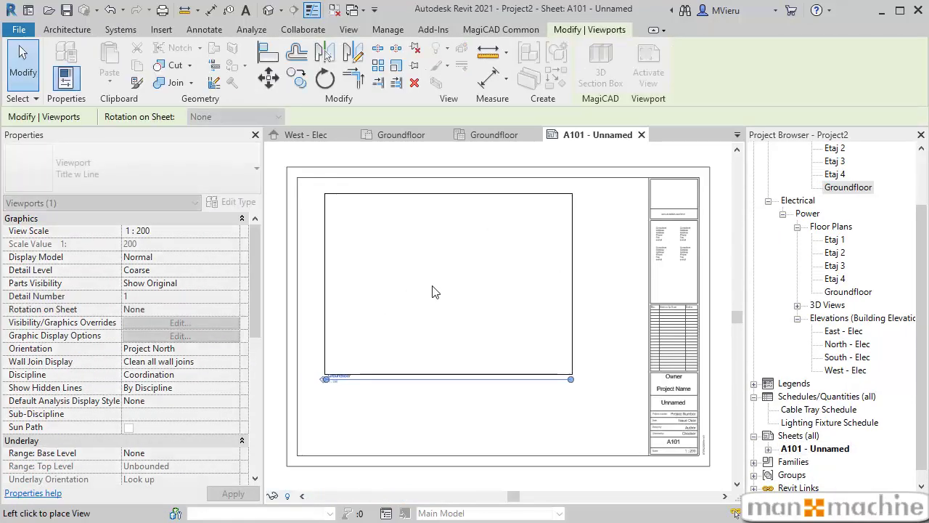
click(432, 284)
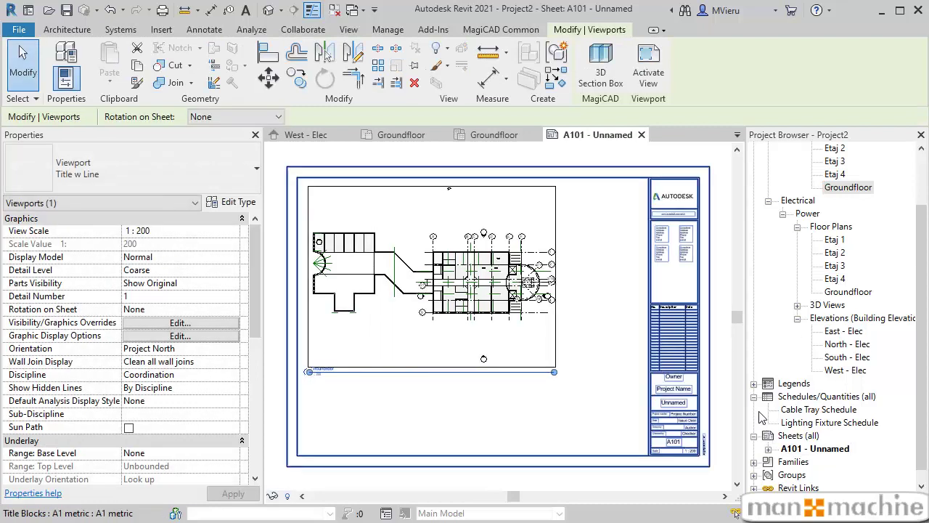
key(Escape)
- Place the Note Iluminat legend at the sheet's top right and review the whole sheet
click(753, 384)
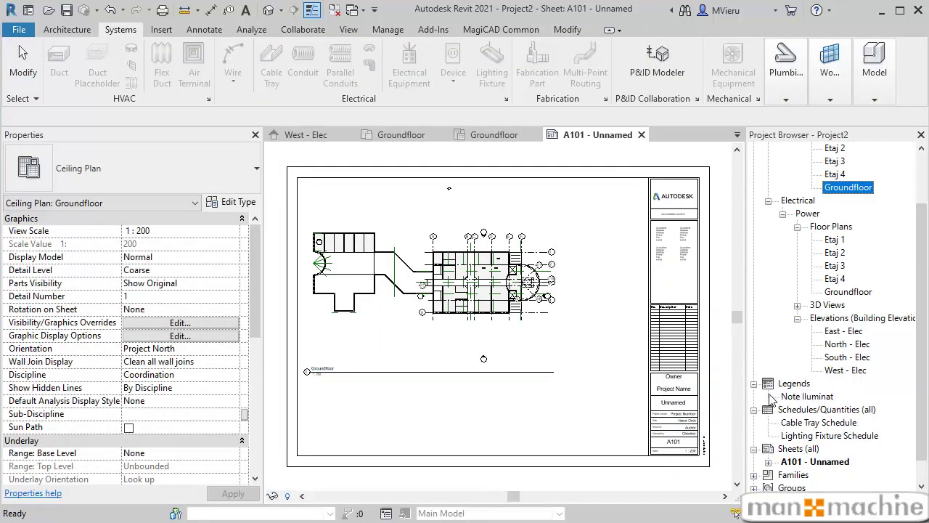
click(812, 401)
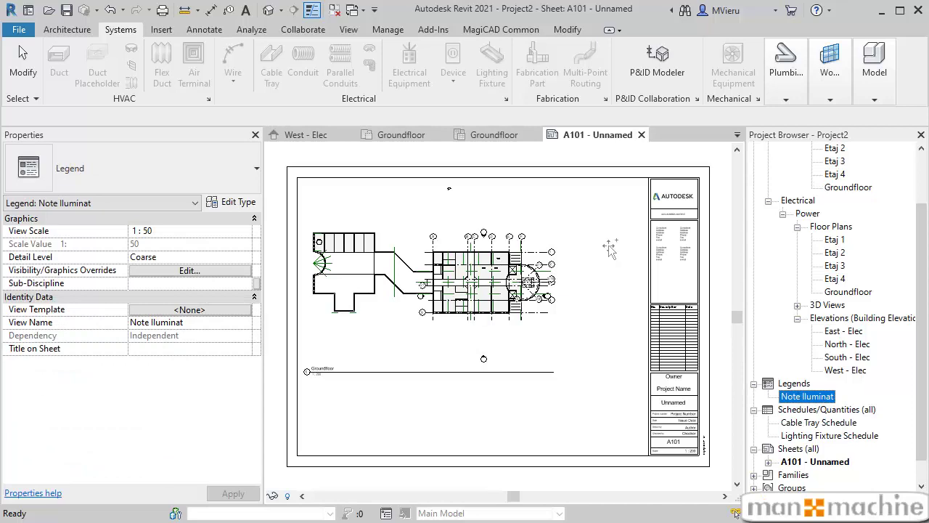
drag(610, 249, 610, 243)
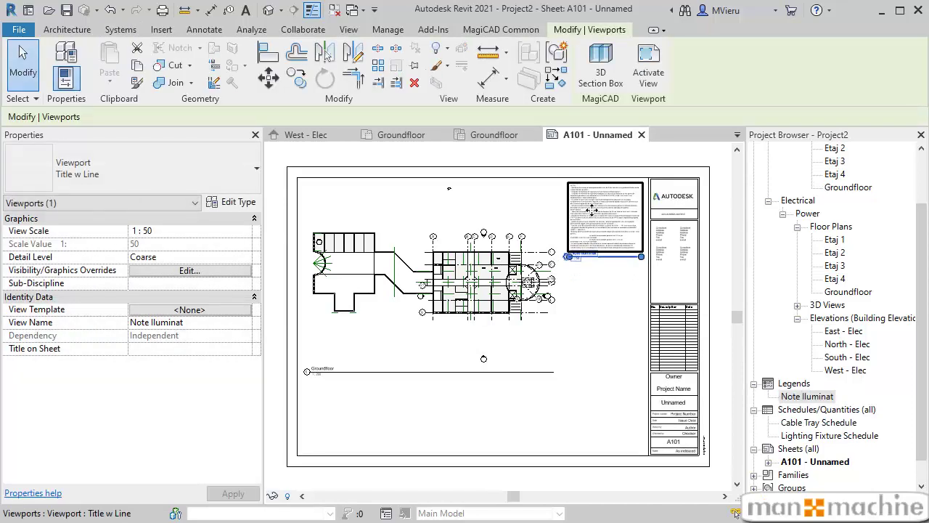
scroll(618, 201, up, 2)
scroll(617, 201, up, 3)
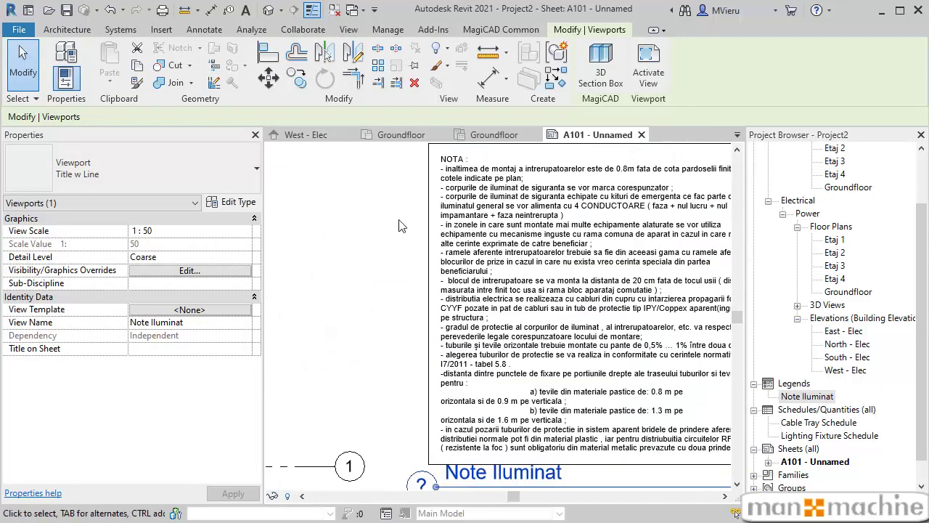
scroll(398, 268, down, 2)
middle_drag(435, 327, 496, 294)
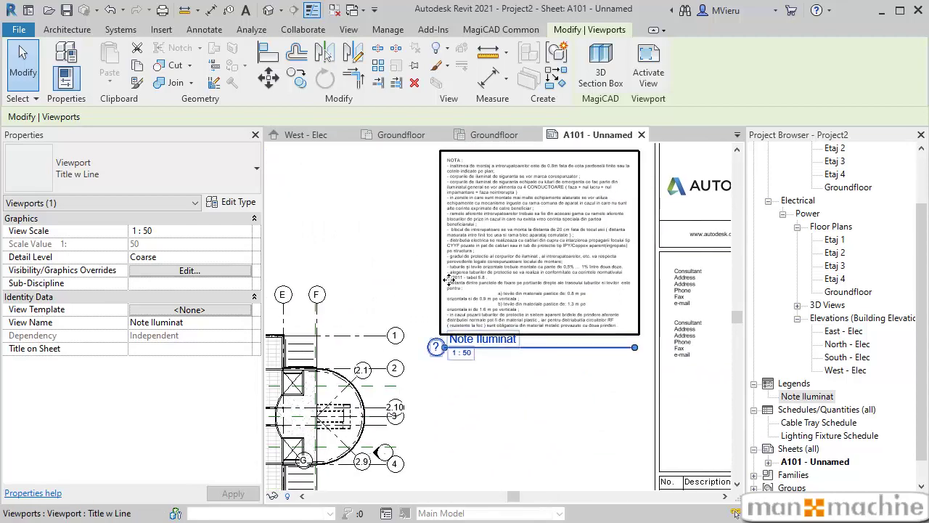
scroll(507, 236, up, 3)
scroll(507, 236, down, 1)
middle_drag(523, 145, 575, 205)
key(Escape)
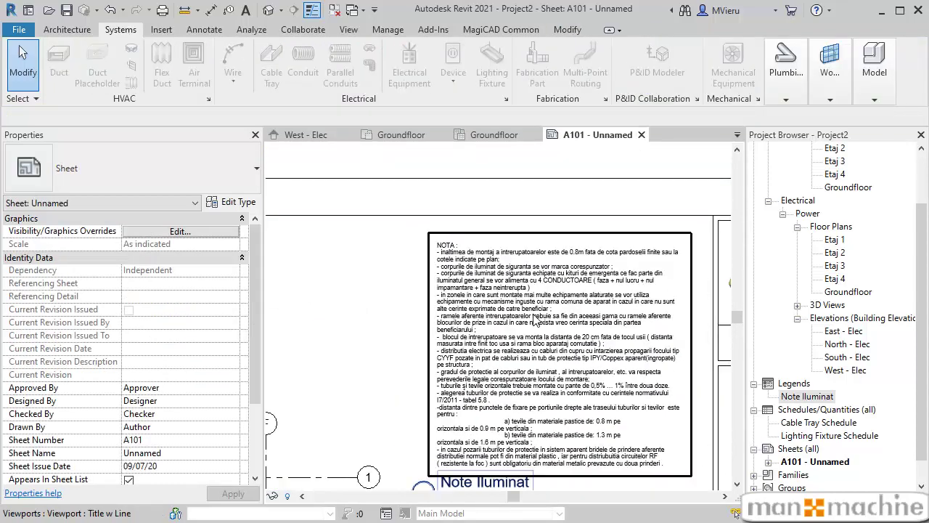
scroll(579, 391, down, 2)
middle_drag(579, 391, 573, 327)
scroll(574, 327, down, 2)
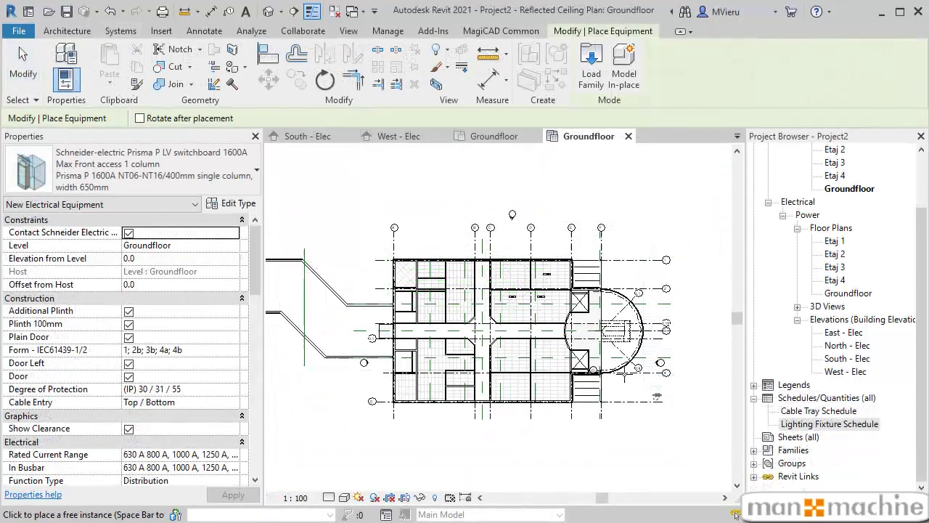
- In Options > File Locations, add Desktop\Test TEMPLATE.rte as a new project template
scroll(379, 274, down, 1)
key(Escape)
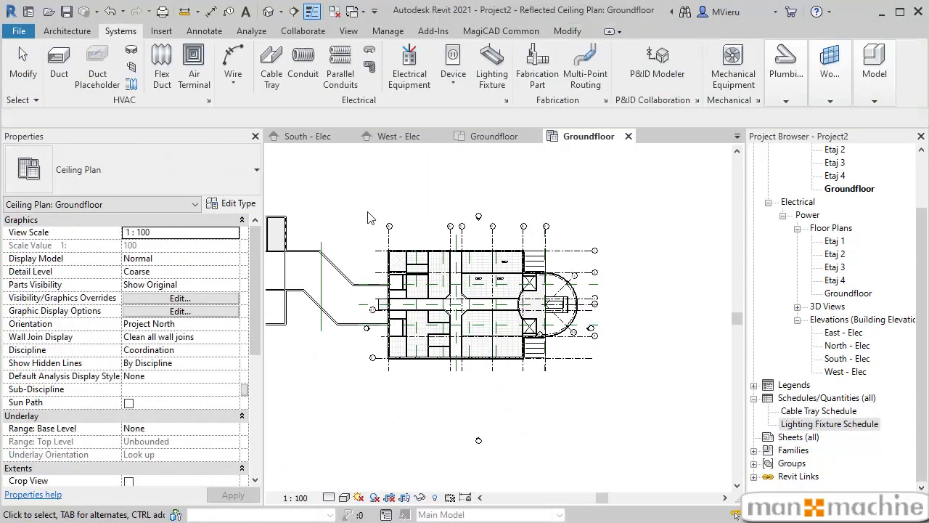
click(18, 32)
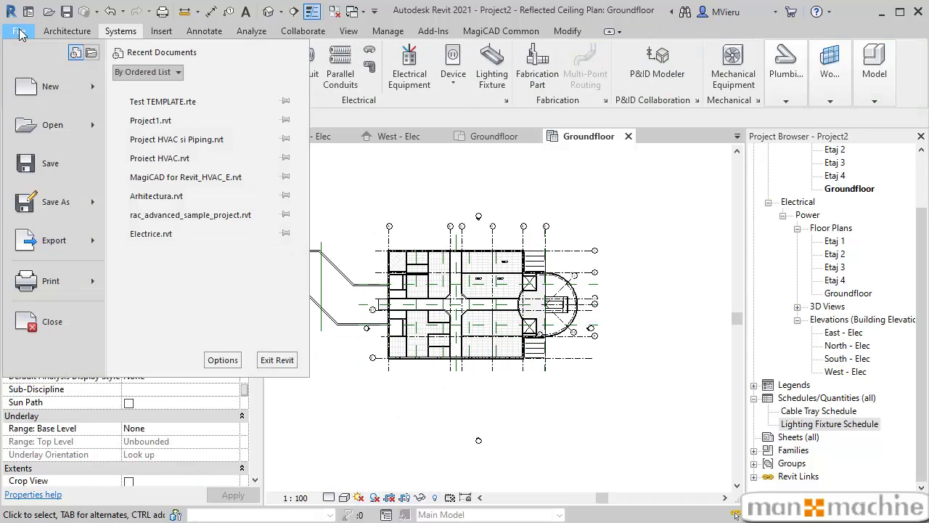
click(223, 363)
drag(519, 84, 503, 49)
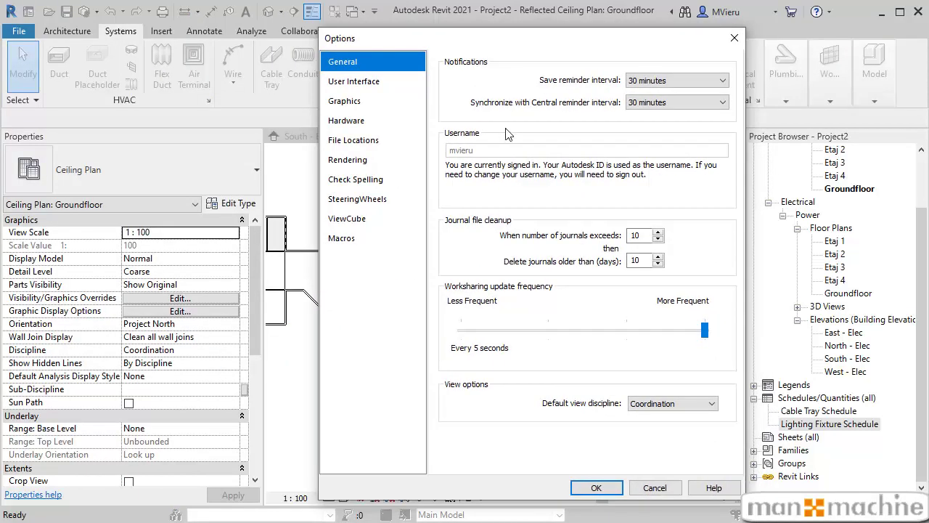
click(365, 139)
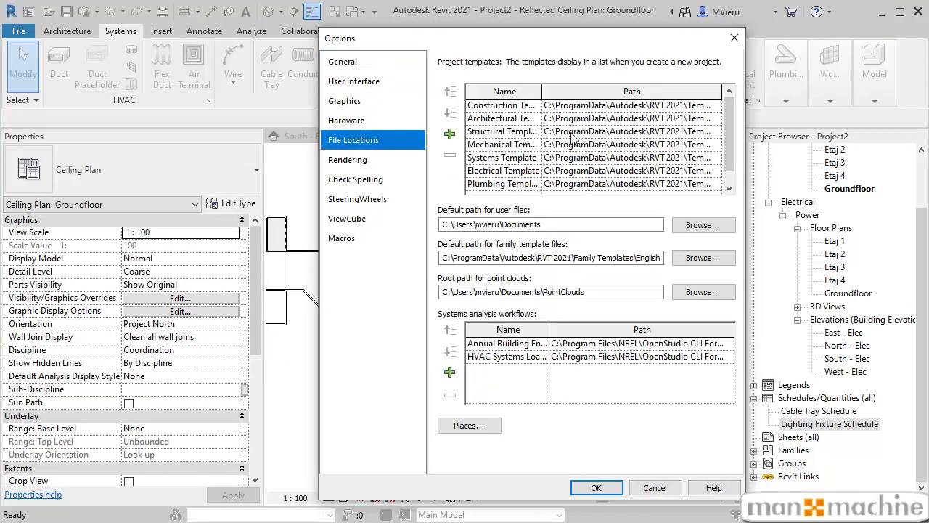
click(450, 136)
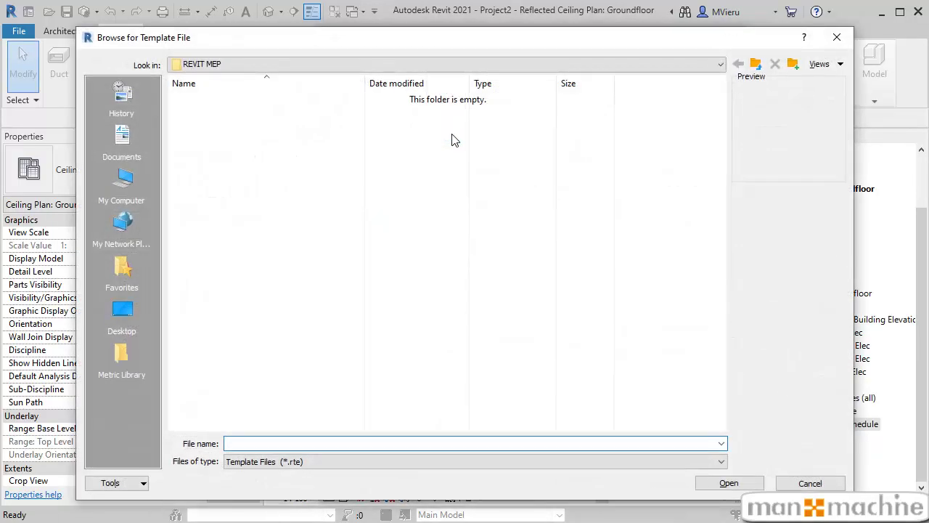
click(127, 309)
click(218, 319)
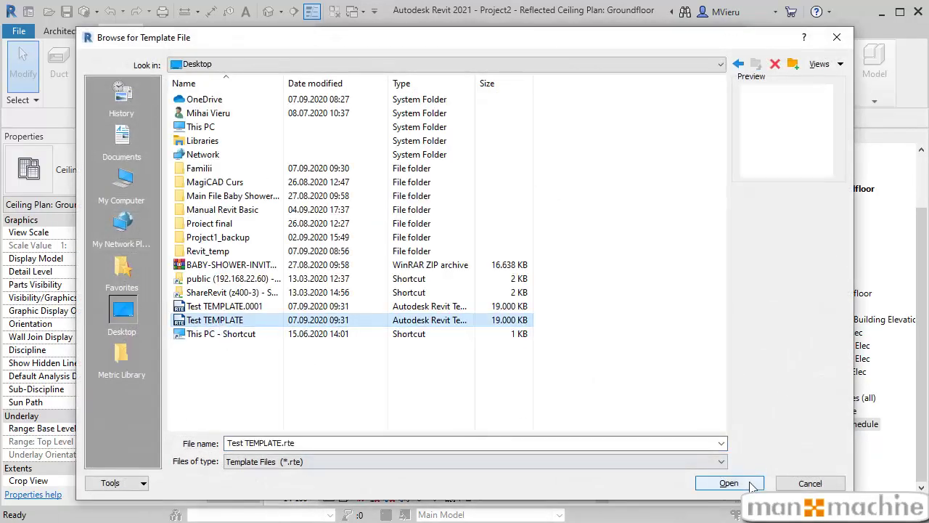
click(729, 483)
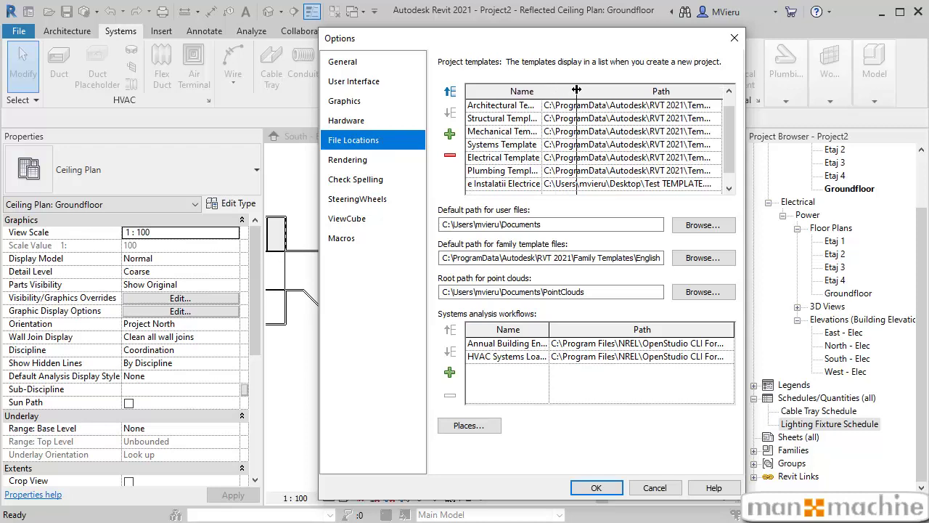
- Check the Template Instalatii Electrice entry in the template list and apply the Options
drag(577, 88, 576, 90)
scroll(519, 148, down, 1)
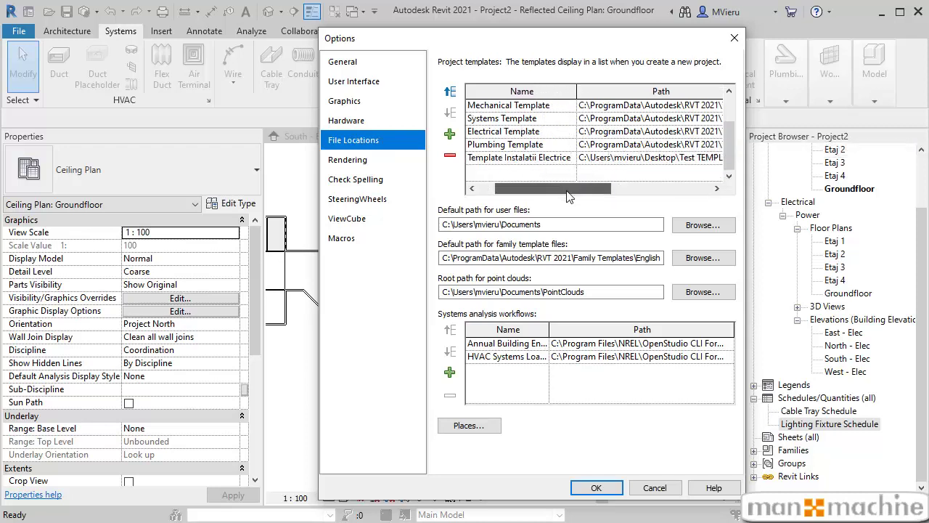
drag(567, 191, 641, 191)
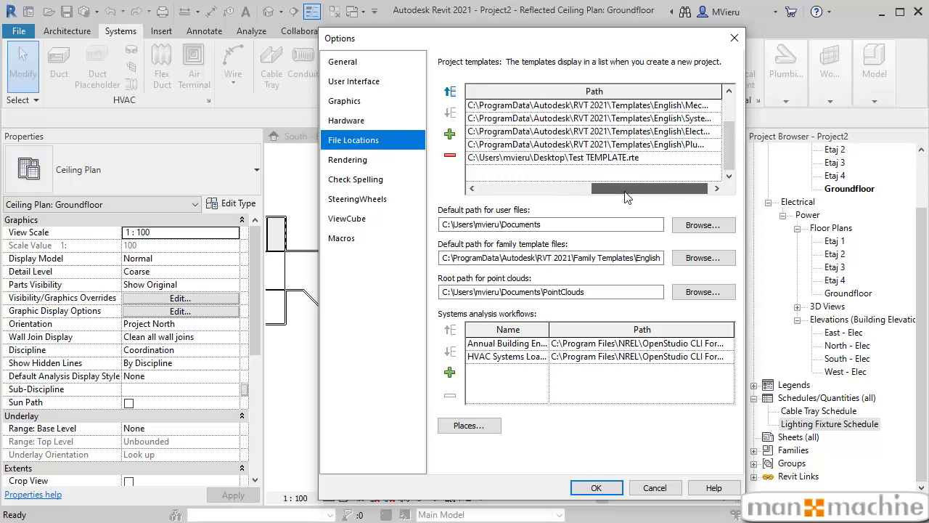
drag(584, 189, 512, 190)
click(597, 487)
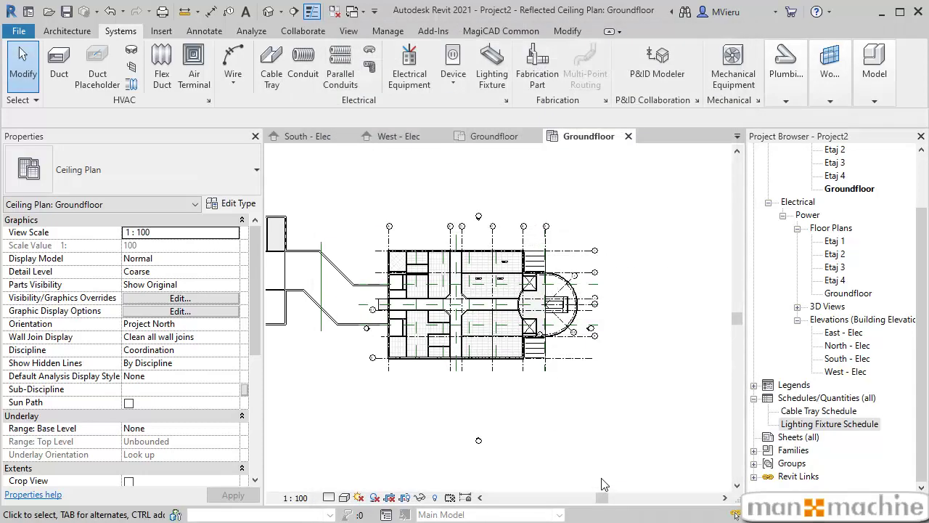
- Start a new project and open the template list to find Template Instalatii Electrice
click(19, 31)
click(158, 93)
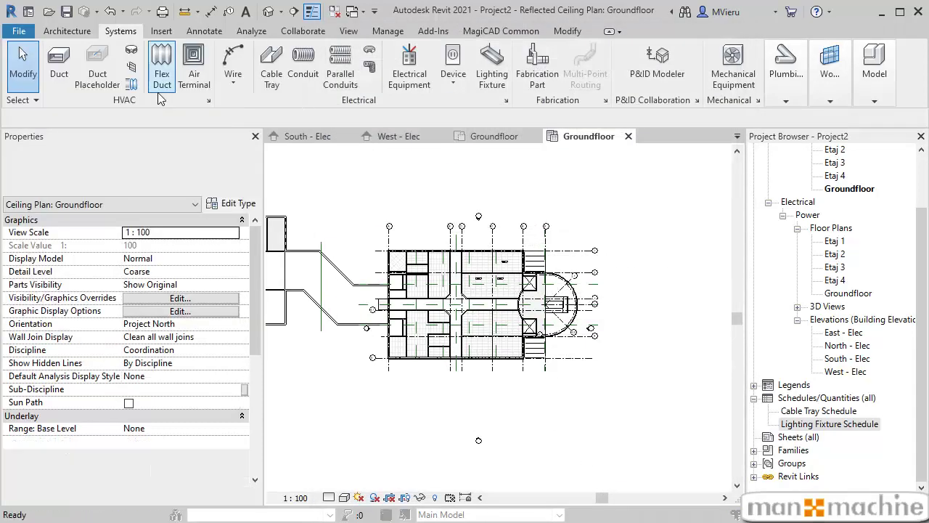
click(516, 241)
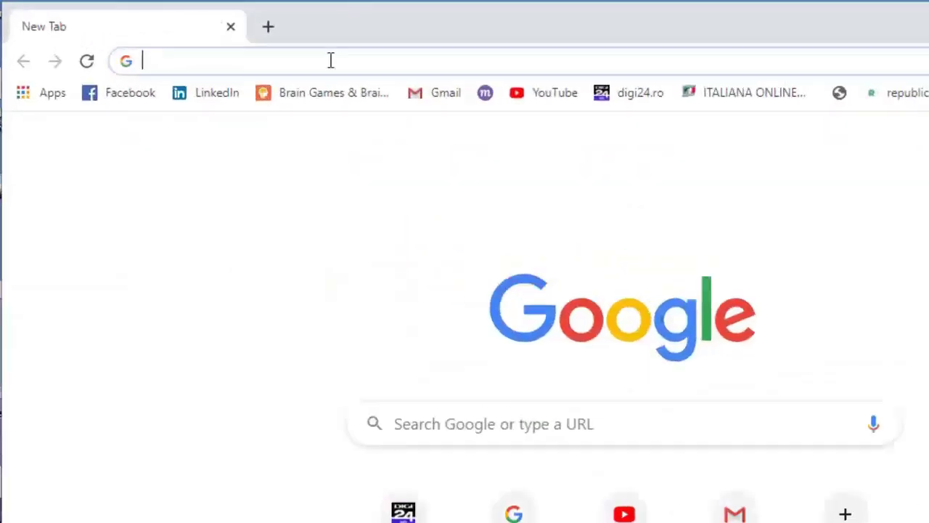
- Load manandmachine.ro, go to the Revit courses page and scroll to the Electrical programme
text(manandmachine.)
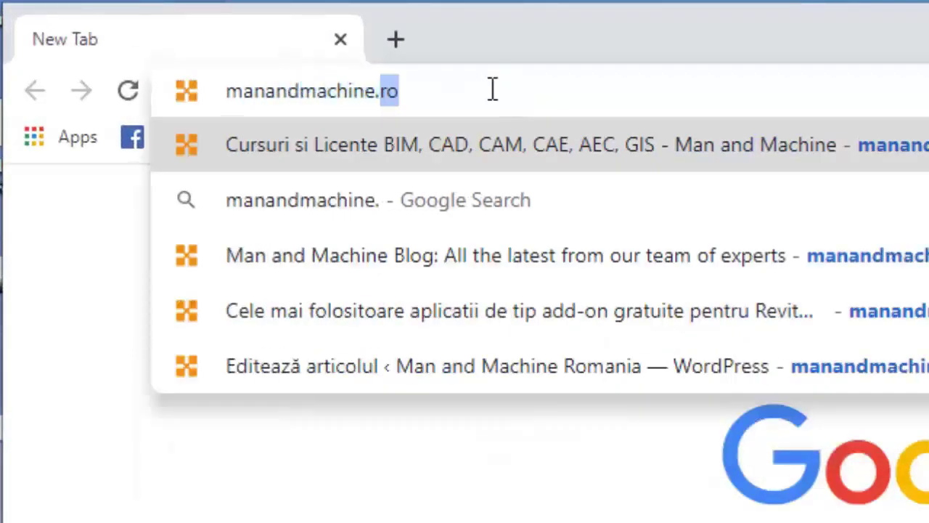
key(Return)
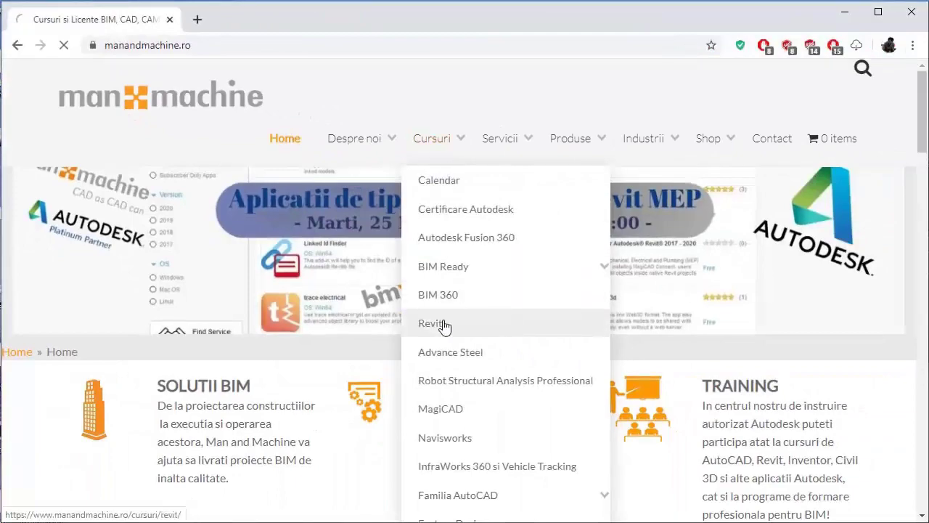
click(441, 324)
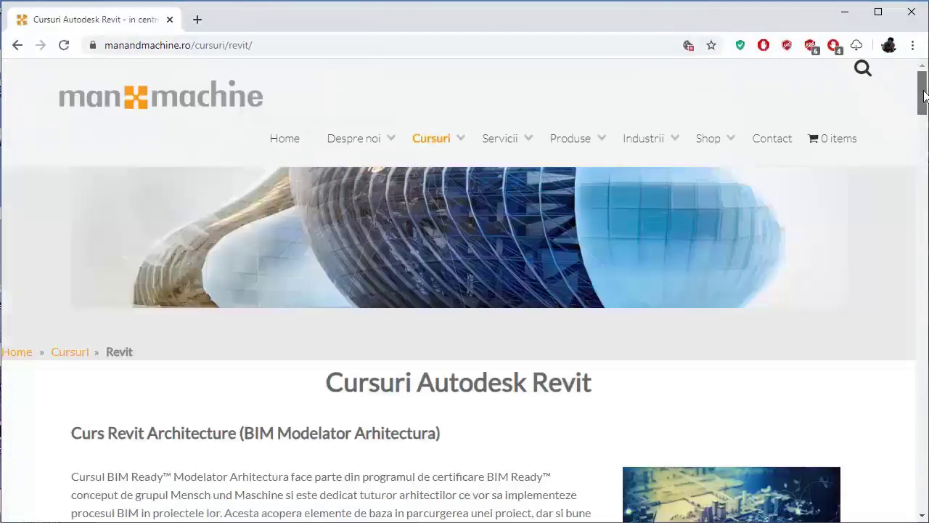
drag(924, 95, 925, 185)
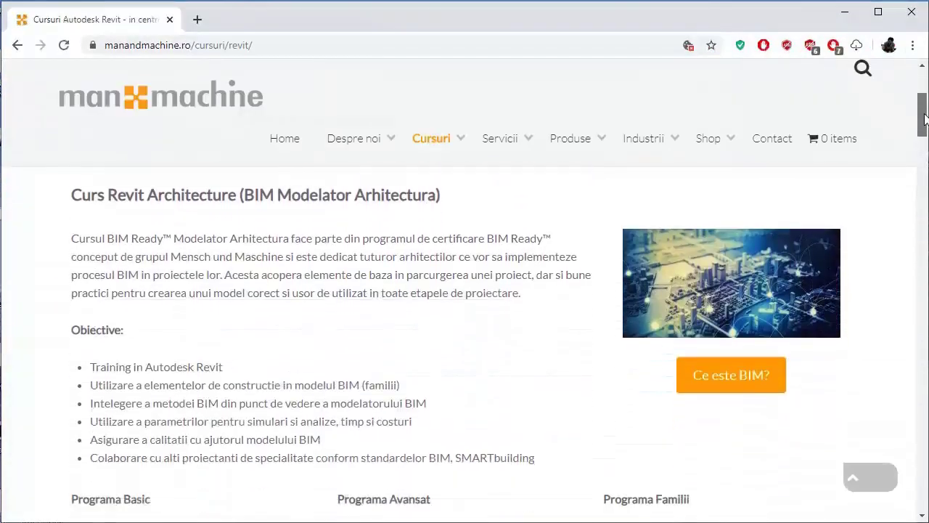
scroll(465, 291, down, 4)
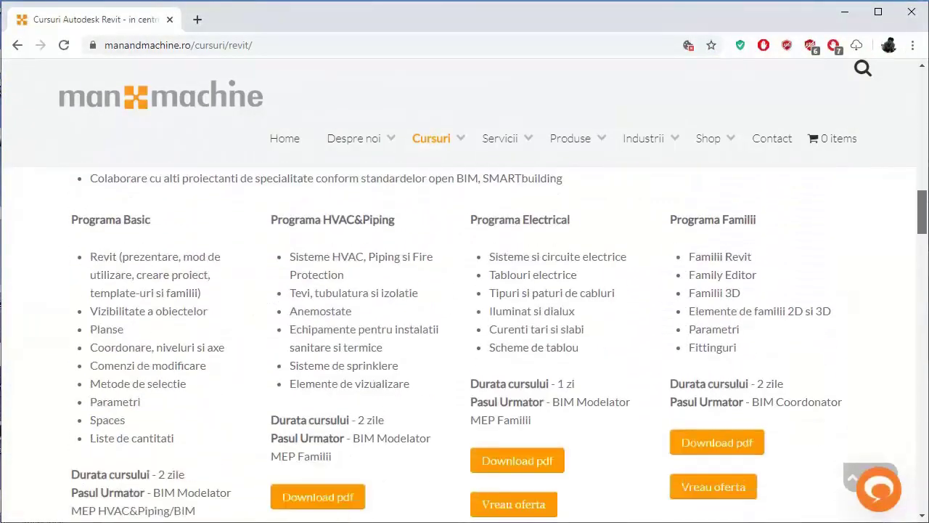